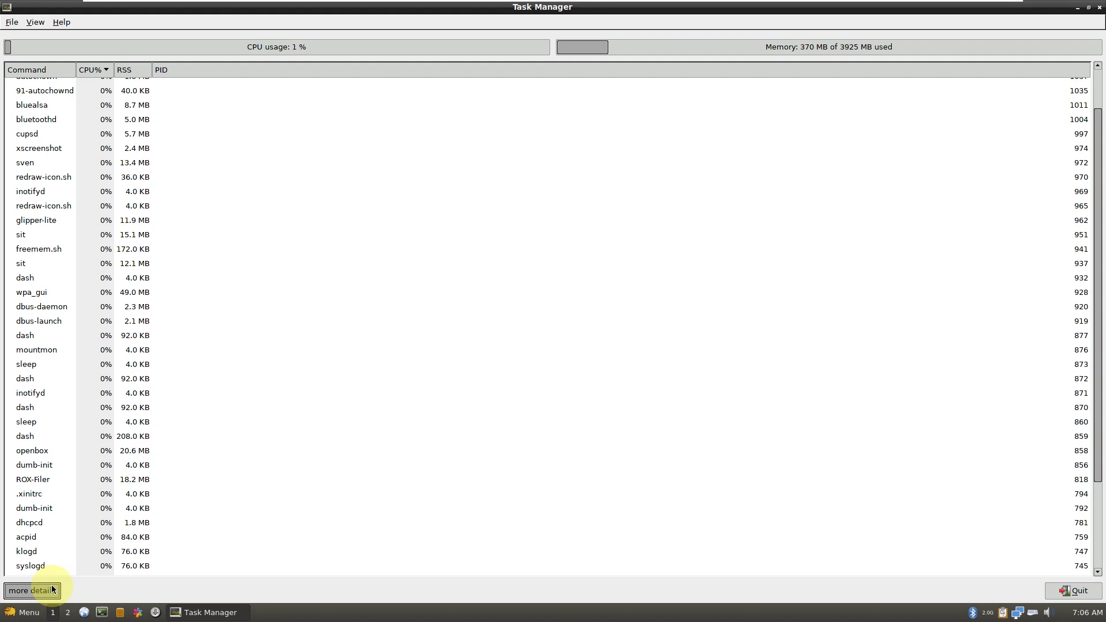
Look through the full list of running processes in Task Manager and close it.
scroll(281, 509, down, 3)
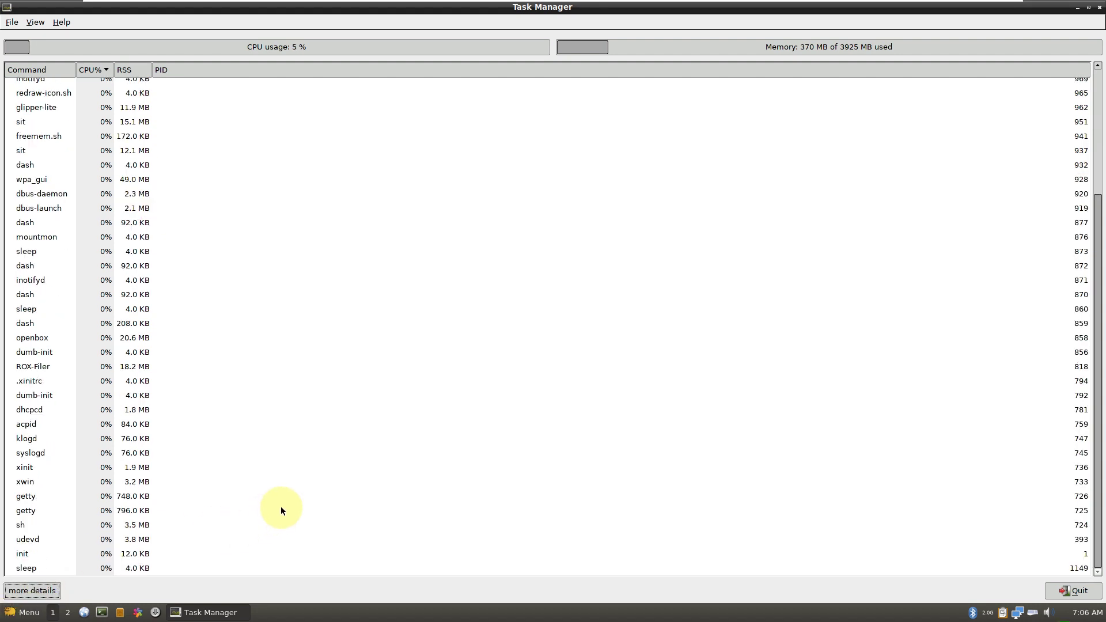
scroll(281, 509, up, 4)
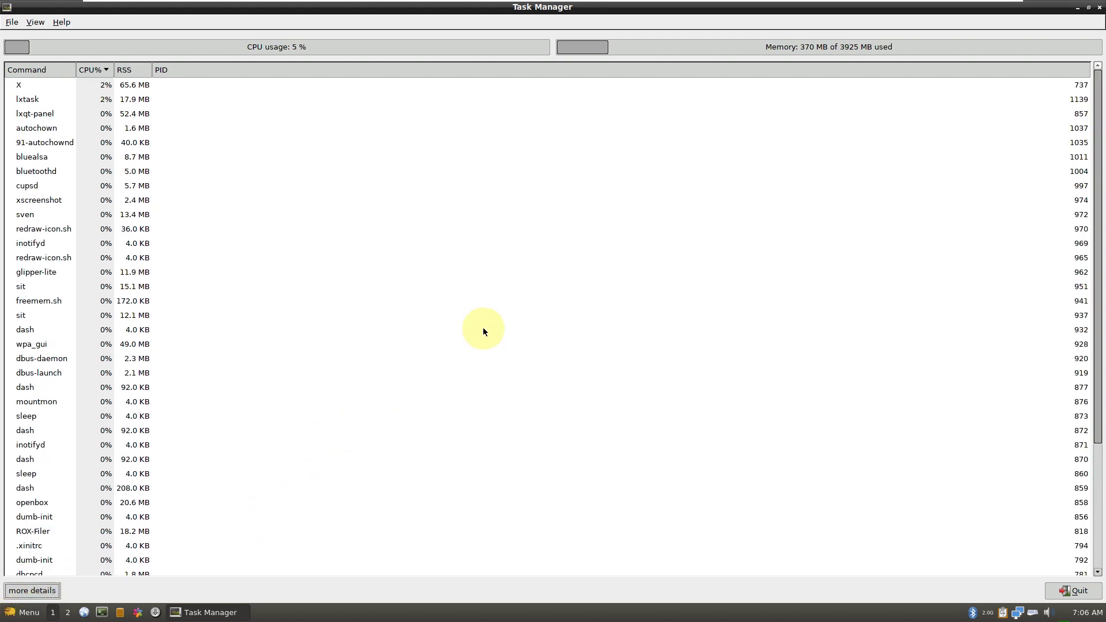
click(1099, 7)
Open a maximized terminal and try the system information commands inxi and neofetch.
click(106, 611)
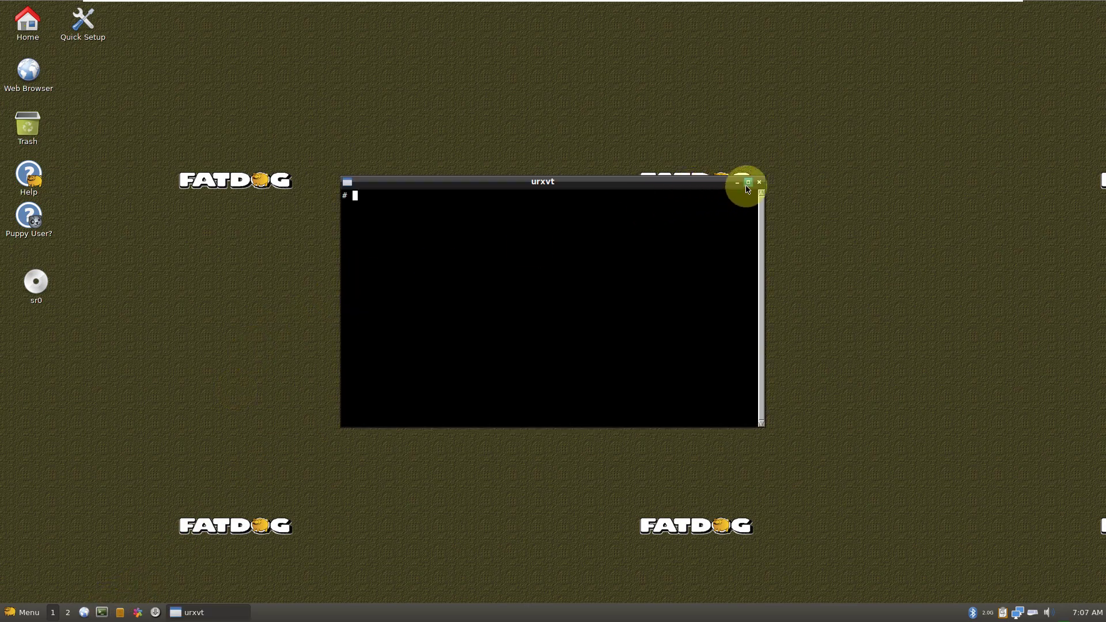
click(747, 182)
text(o)
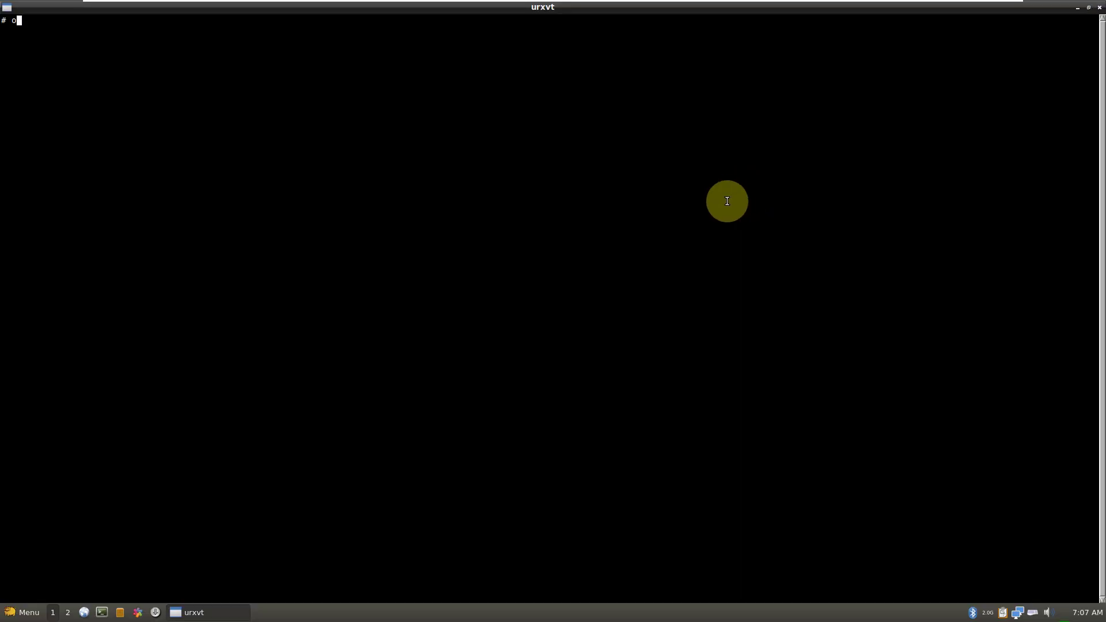
key(BackSpace)
text(inxi)
key(Return)
text(n)
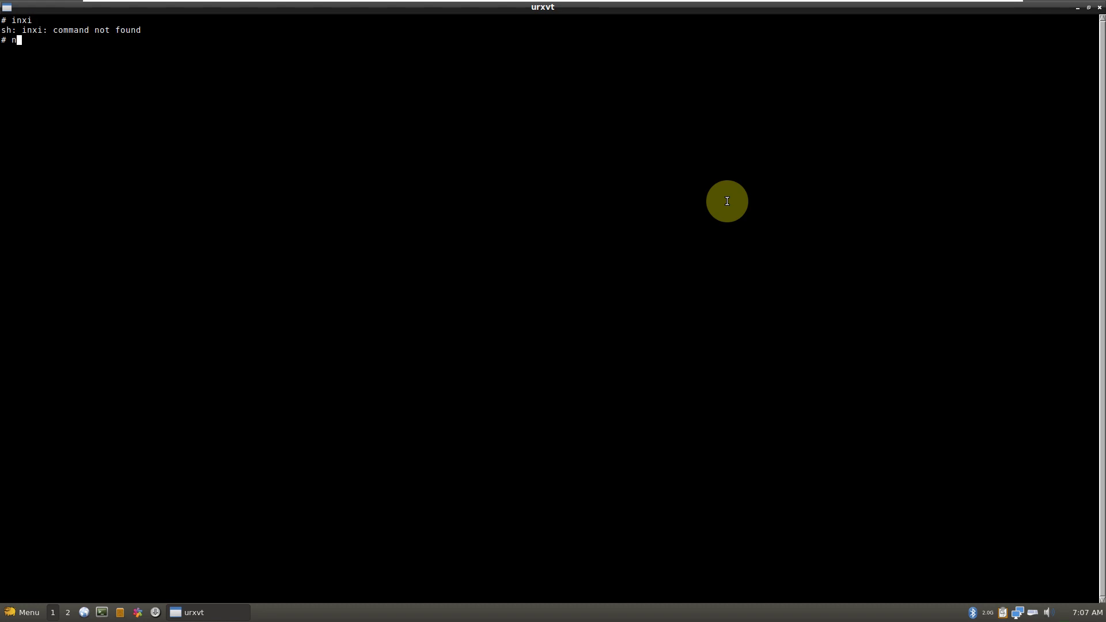
text(eofetch)
key(Return)
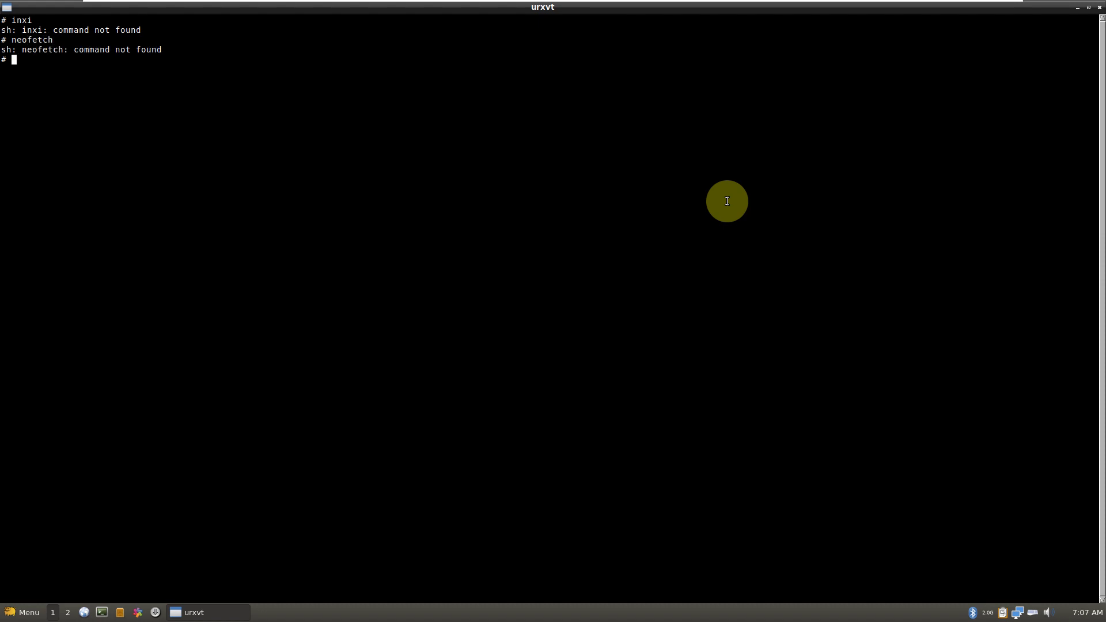
Query the distribution release with cat /etc/issue and the kernel details with uname -a and uname -r.
text(cat /etc/issue)
key(Return)
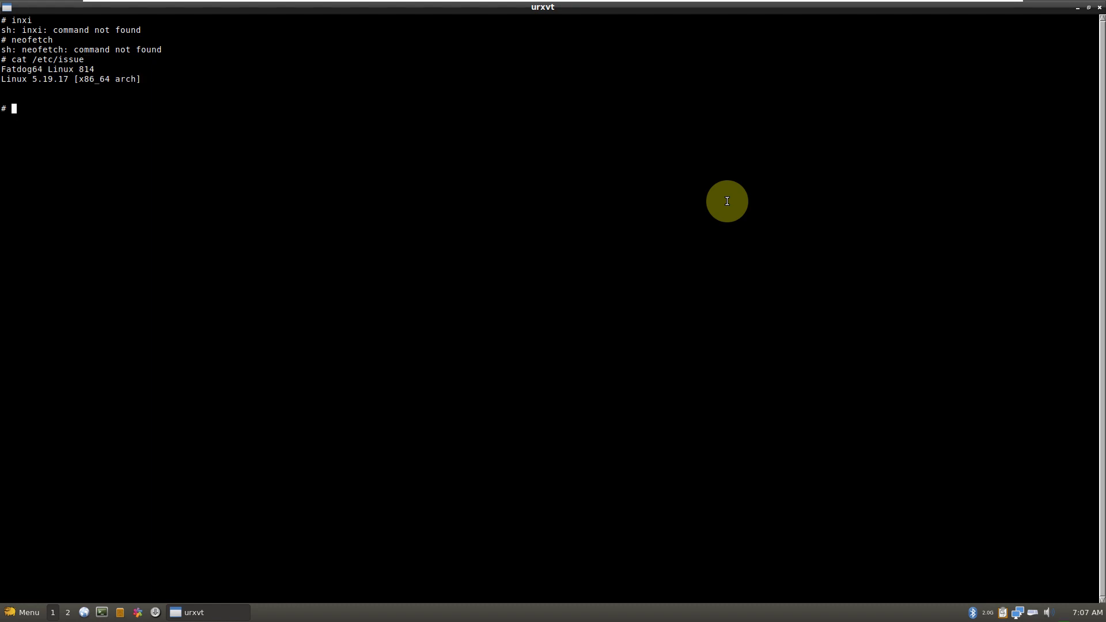
text(uname -a)
key(Return)
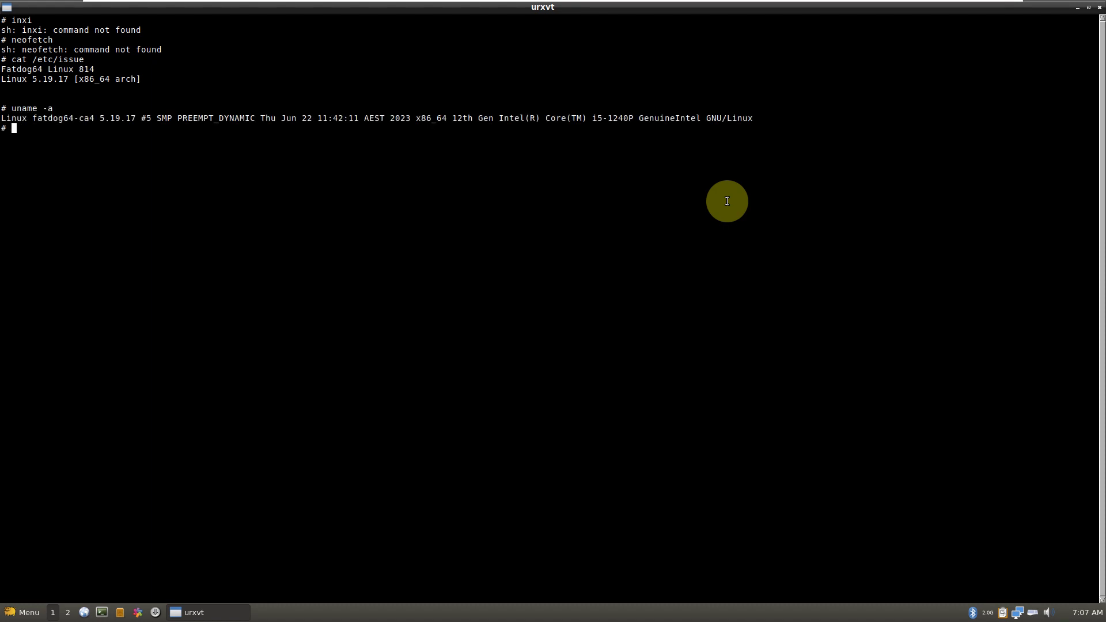
text(uname -r)
key(Return)
Clear the terminal, inspect the running processes with htop, and close the terminal.
text(clear)
key(Return)
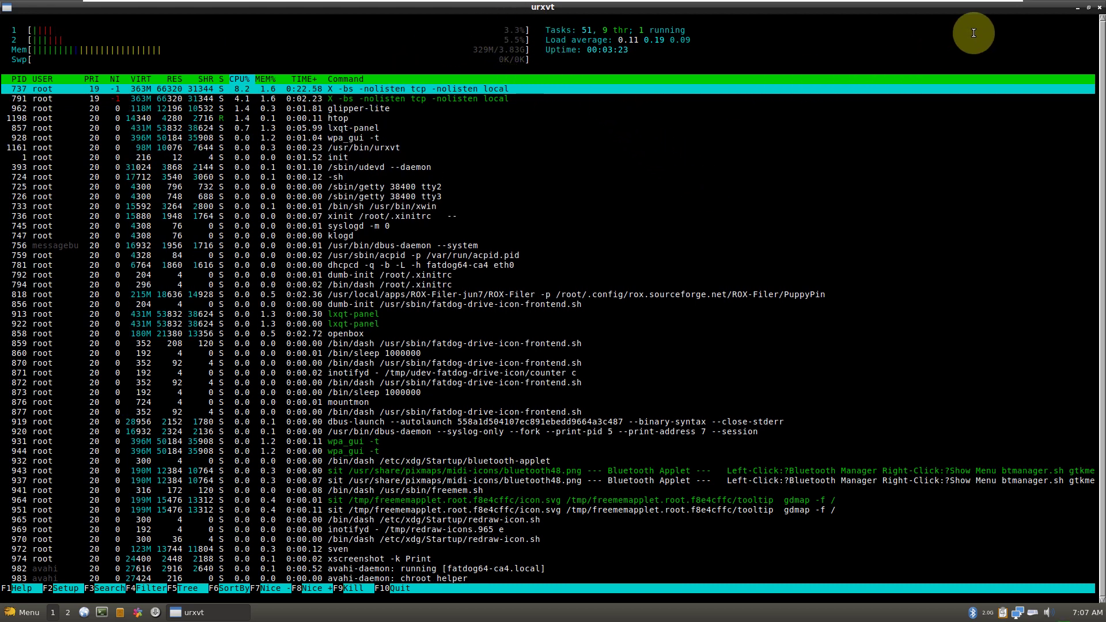
click(1099, 7)
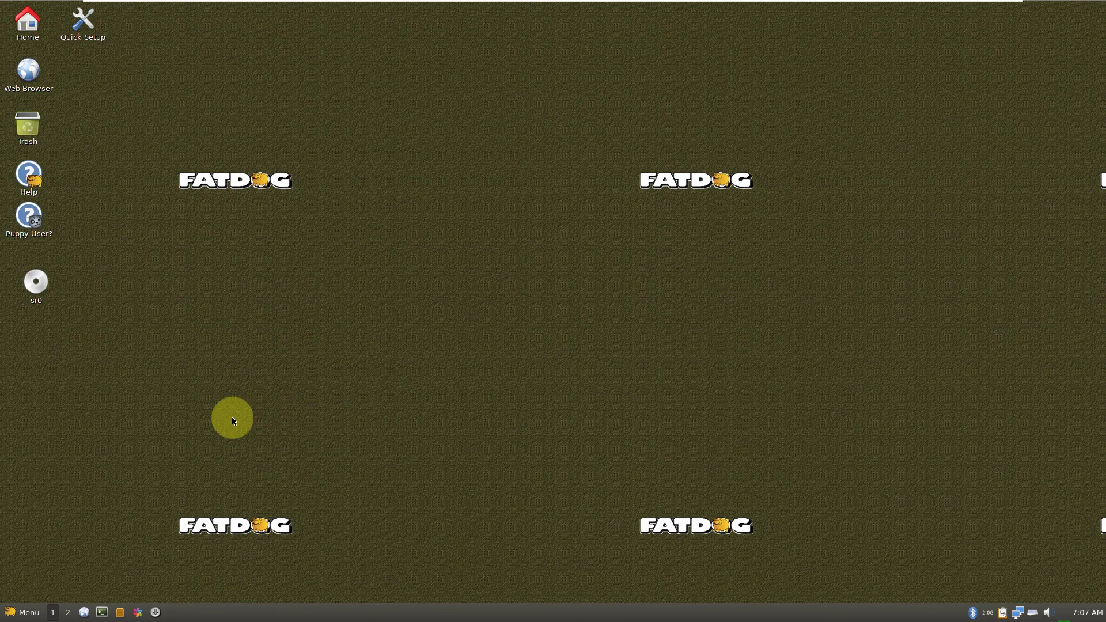
Try to launch Firefox Browser, declining the offered download of the latest version from Mozilla.
click(14, 610)
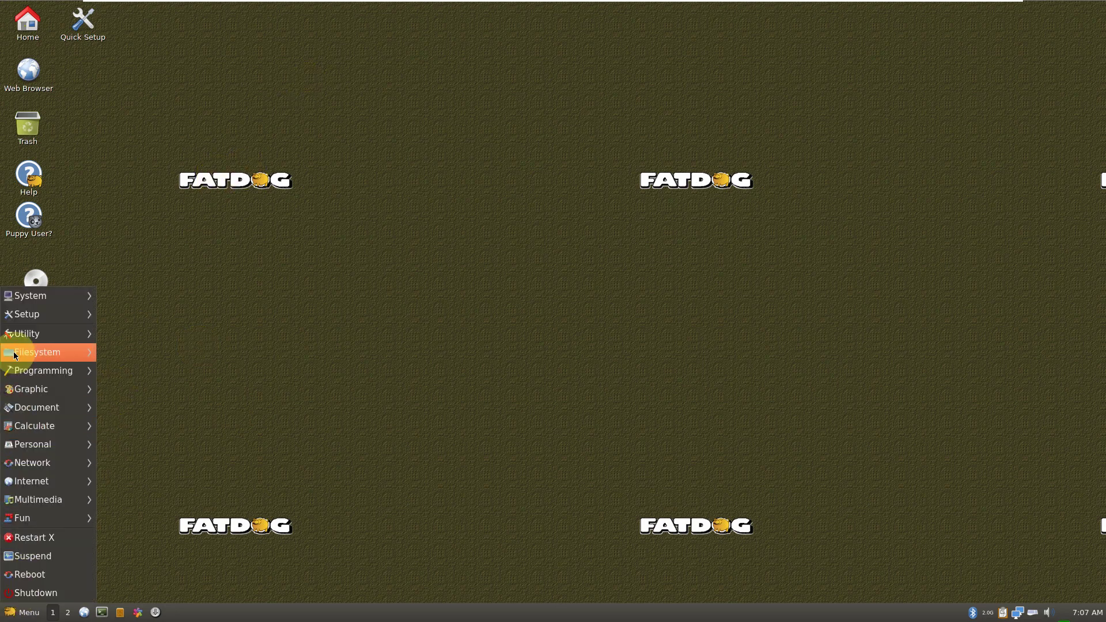
mouse_move(42, 462)
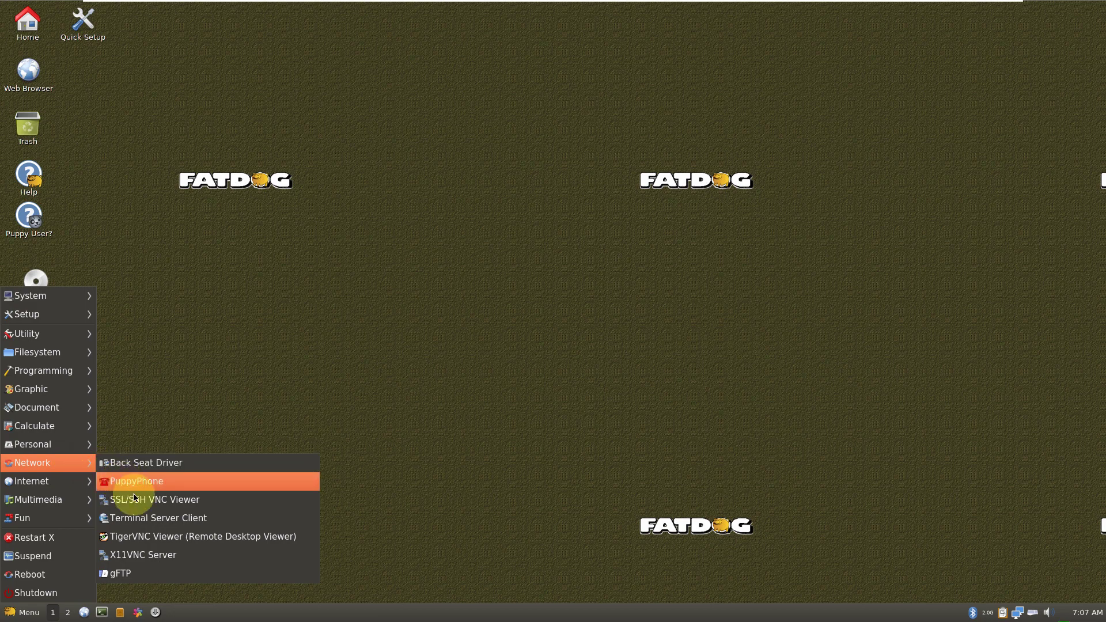
mouse_move(61, 481)
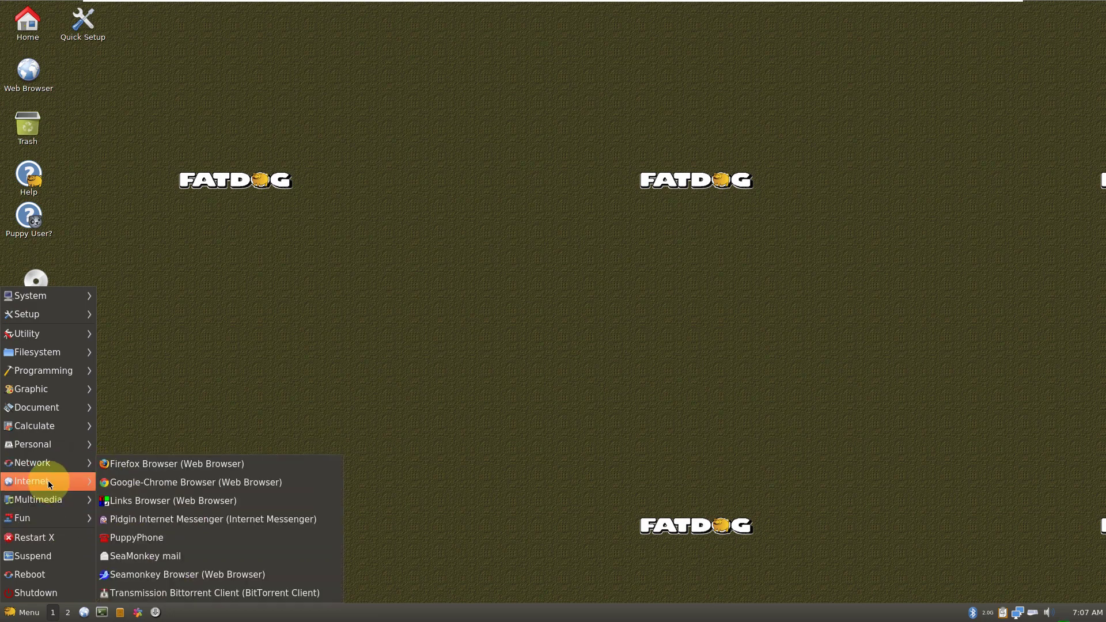
click(124, 471)
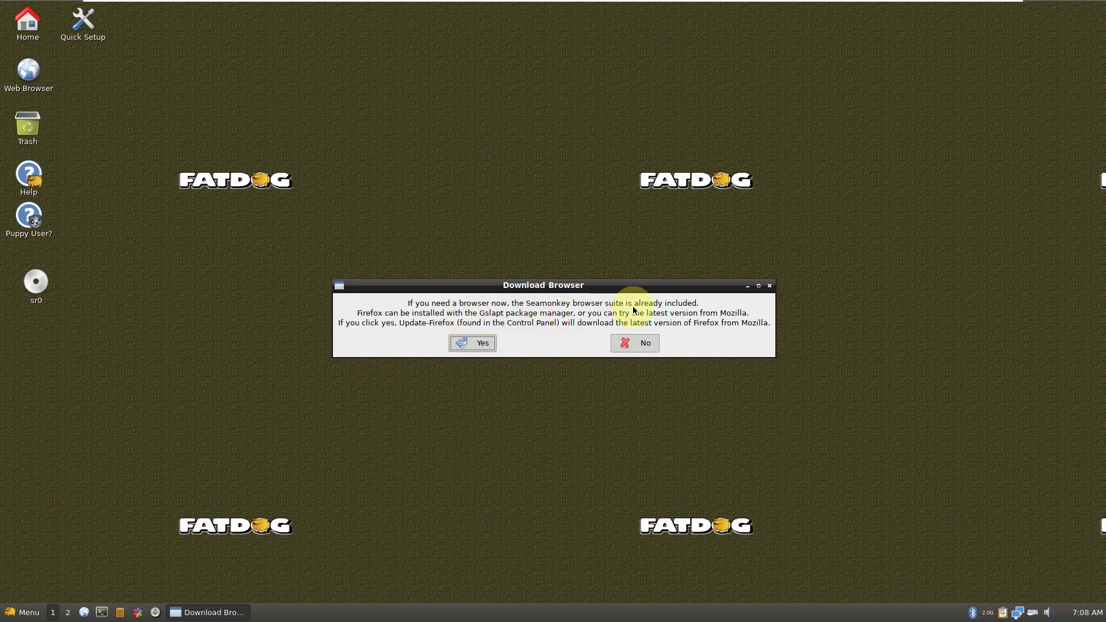
click(648, 344)
Launch the Seamonkey Browser and close the User Agent Switcher extension page, leaving the Fatdog64 home page open.
click(23, 612)
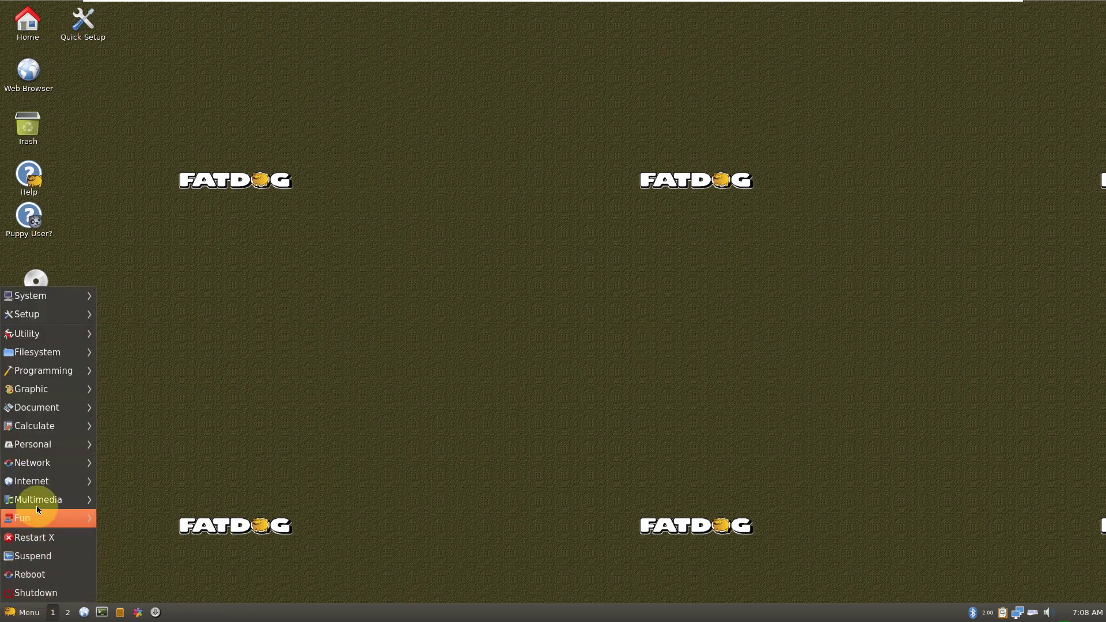
mouse_move(41, 479)
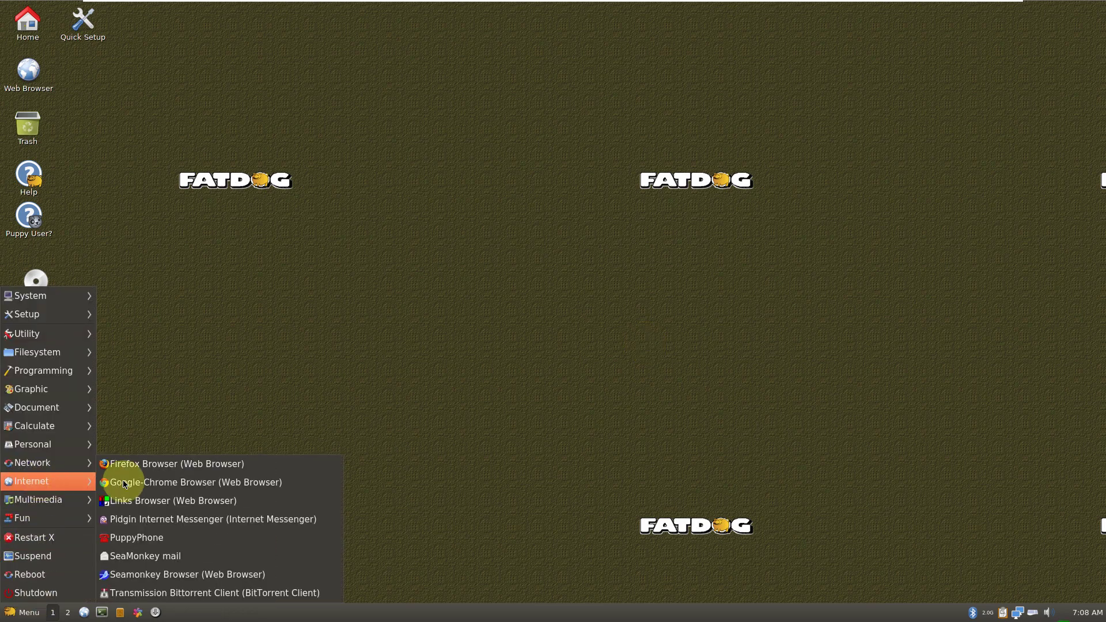
click(165, 576)
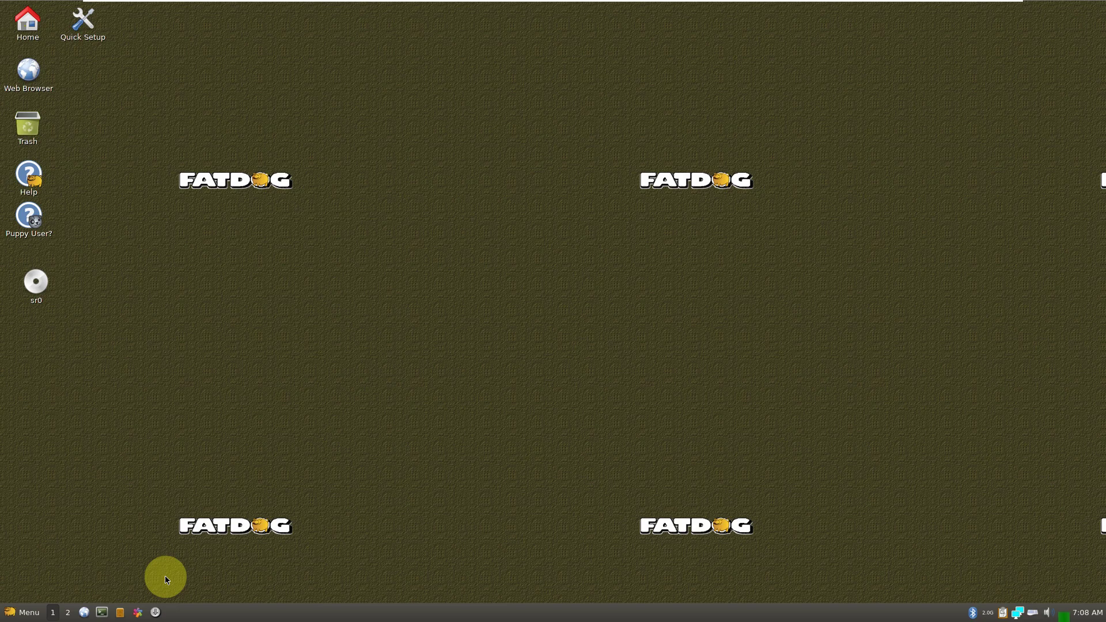
right_click(245, 609)
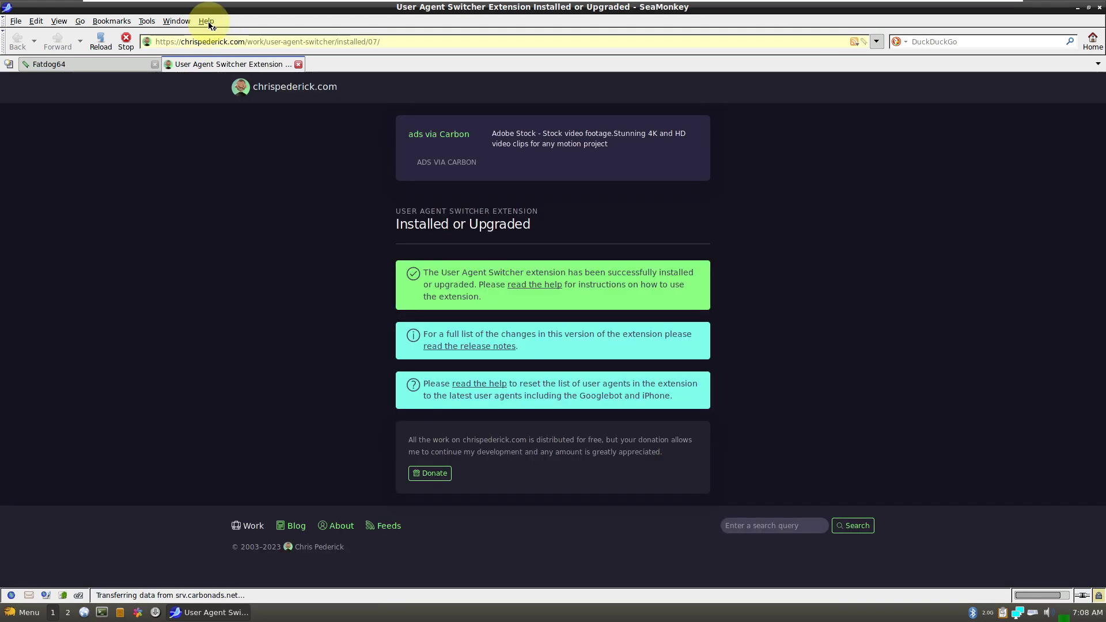
click(298, 64)
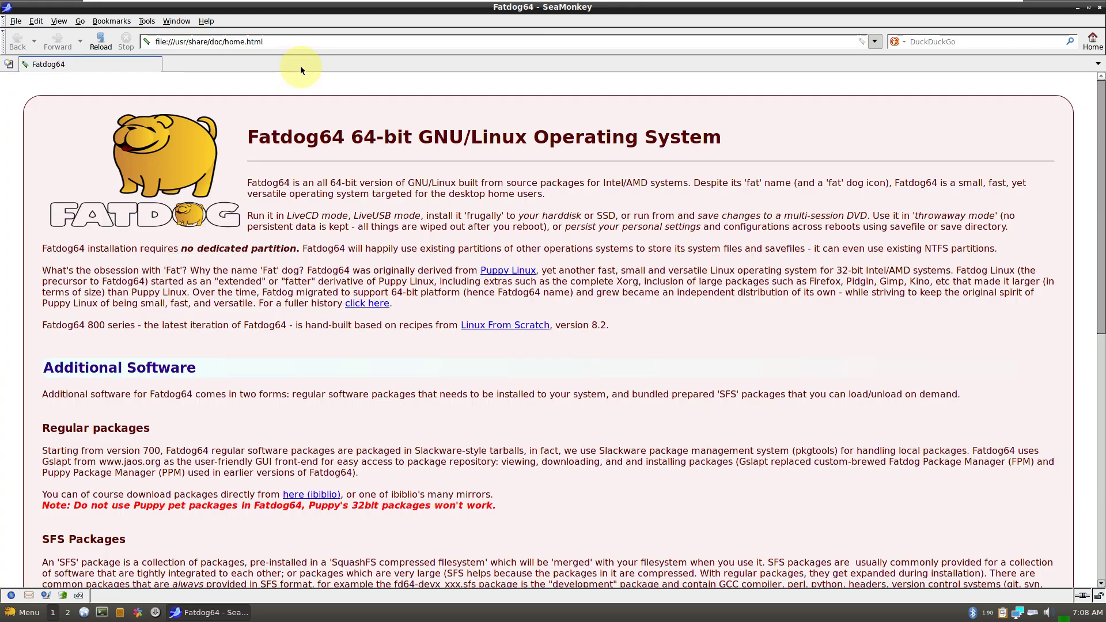
View SeaMonkey's installed plugins and its About SeaMonkey version page, closing each page after viewing.
click(206, 21)
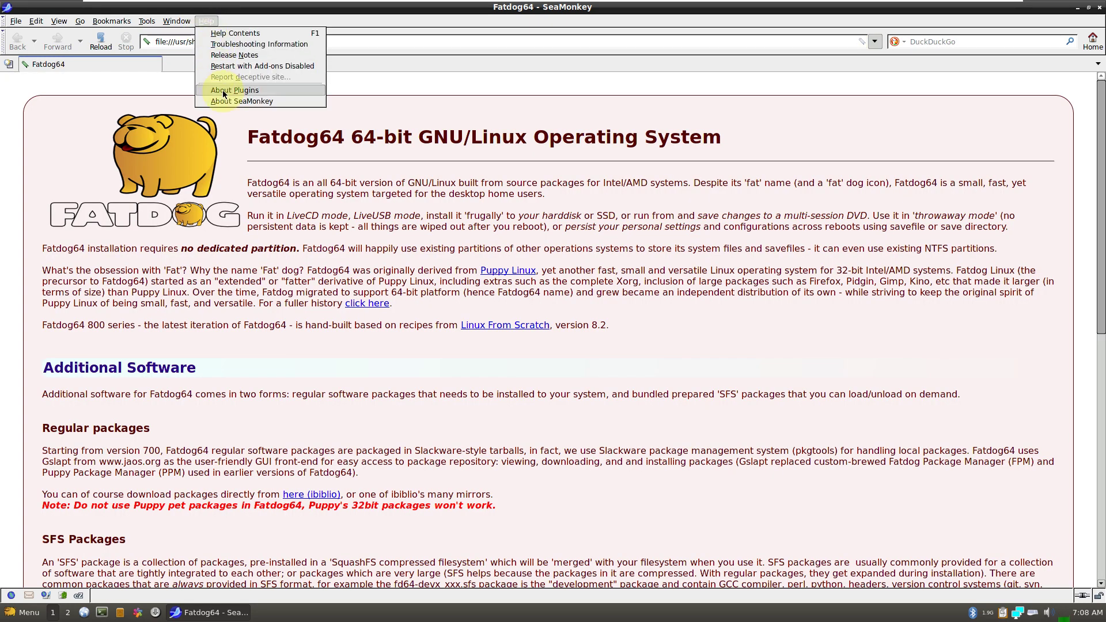
click(223, 91)
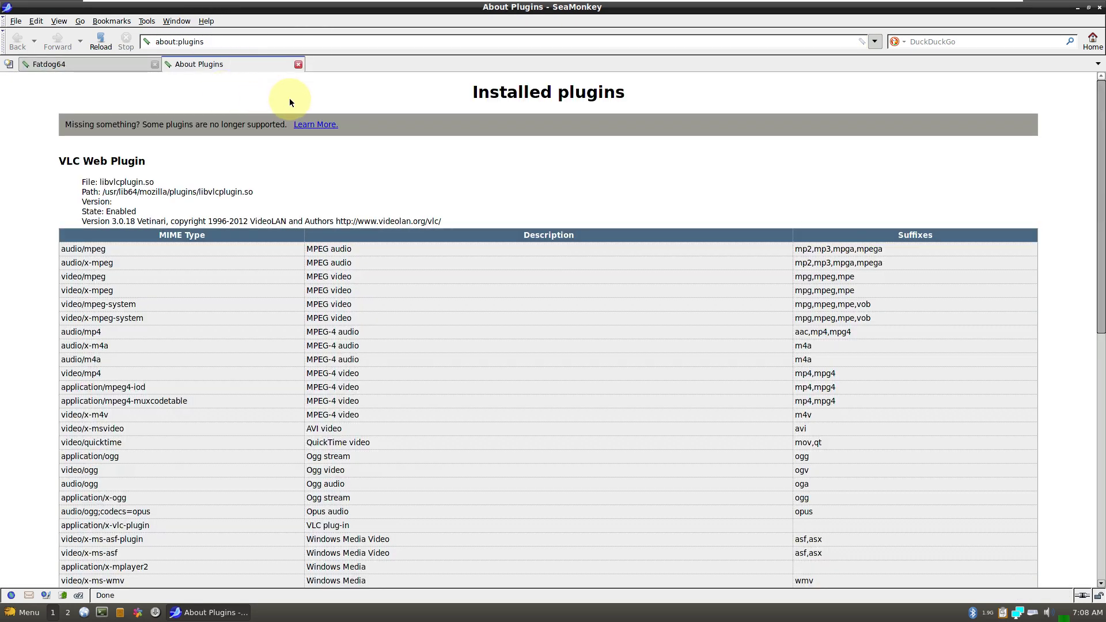
click(299, 64)
click(211, 22)
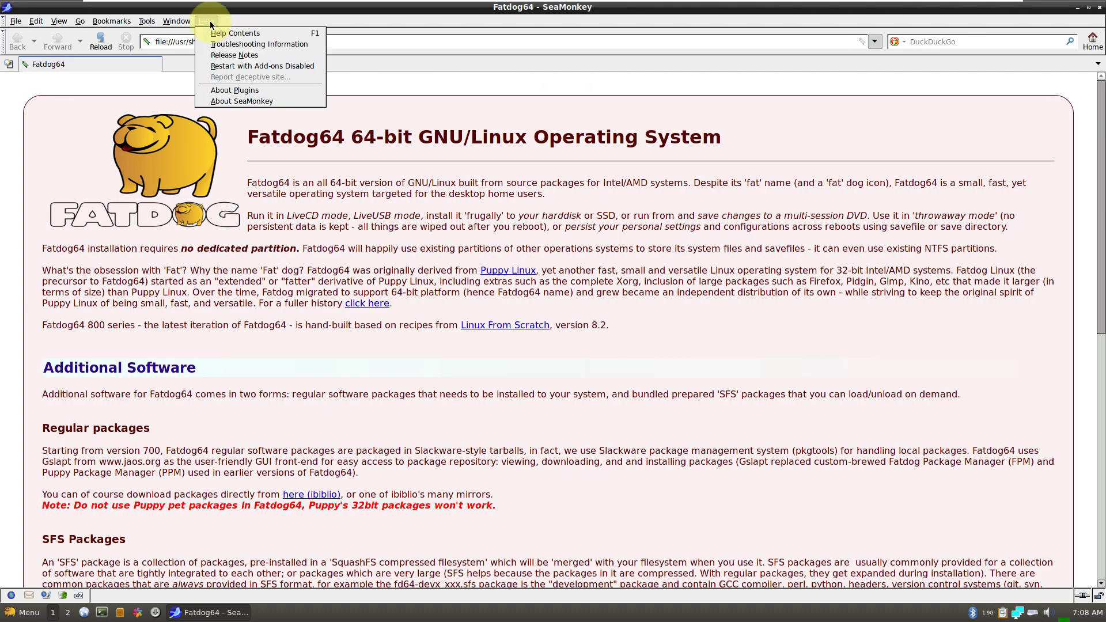
click(224, 100)
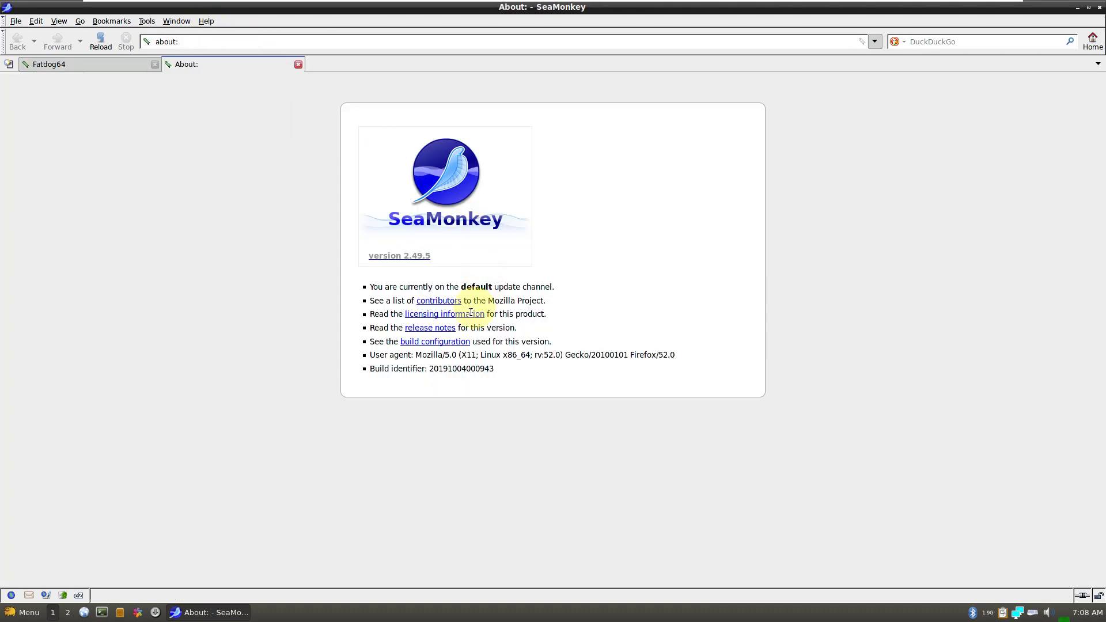
click(298, 64)
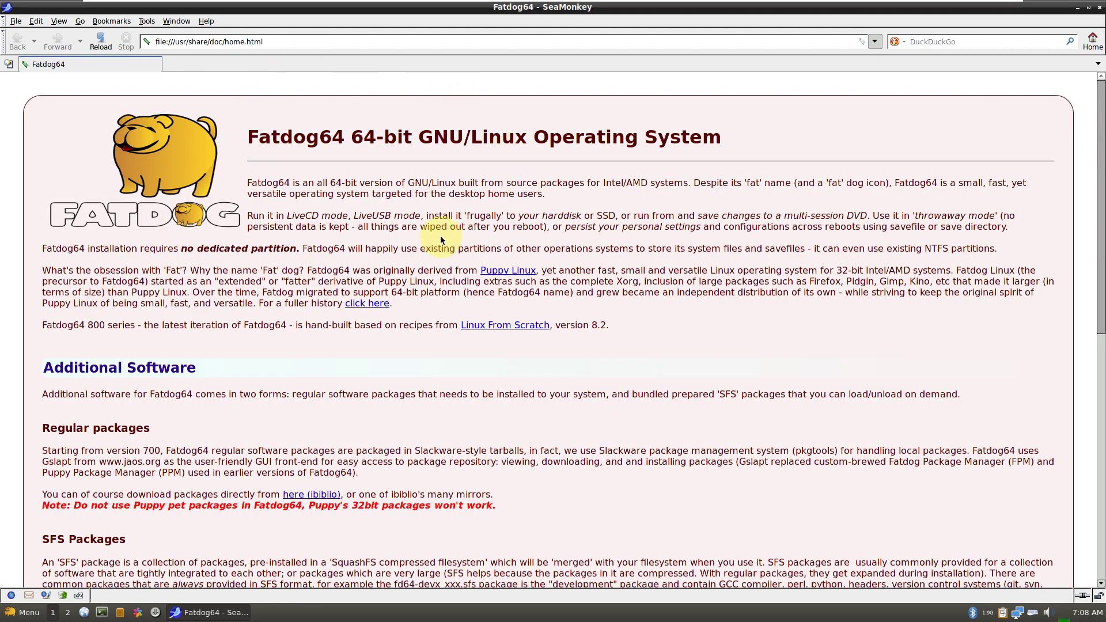
Read through the Fatdog64 home page, covering its introduction, additional software, Internet, useful links and contributors sections.
scroll(440, 236, down, 5)
scroll(370, 183, down, 10)
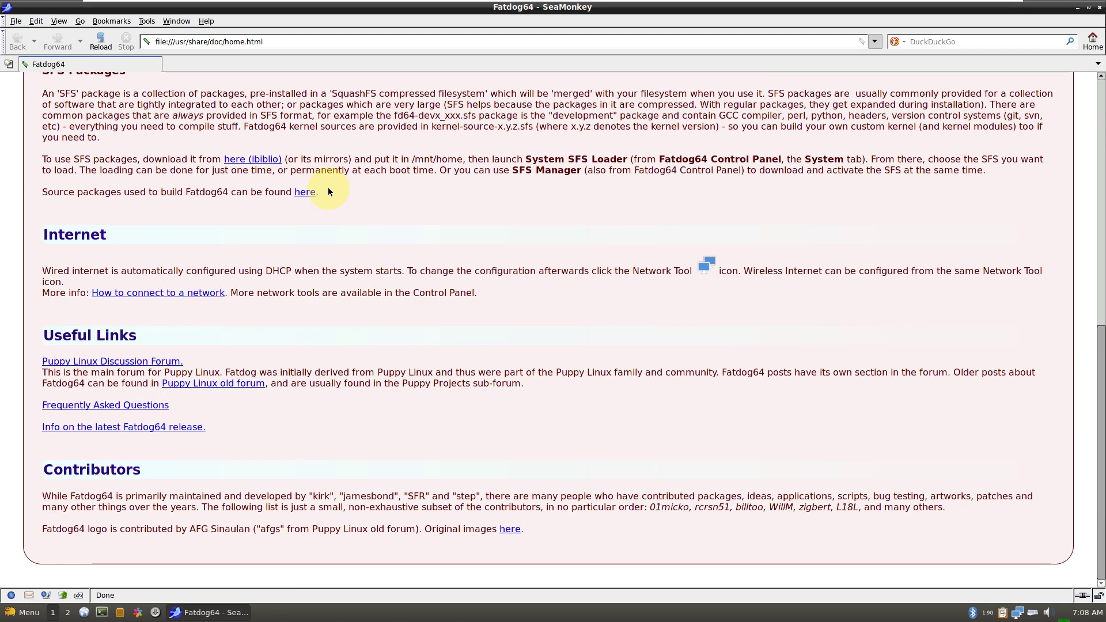
scroll(327, 188, up, 11)
scroll(327, 188, up, 4)
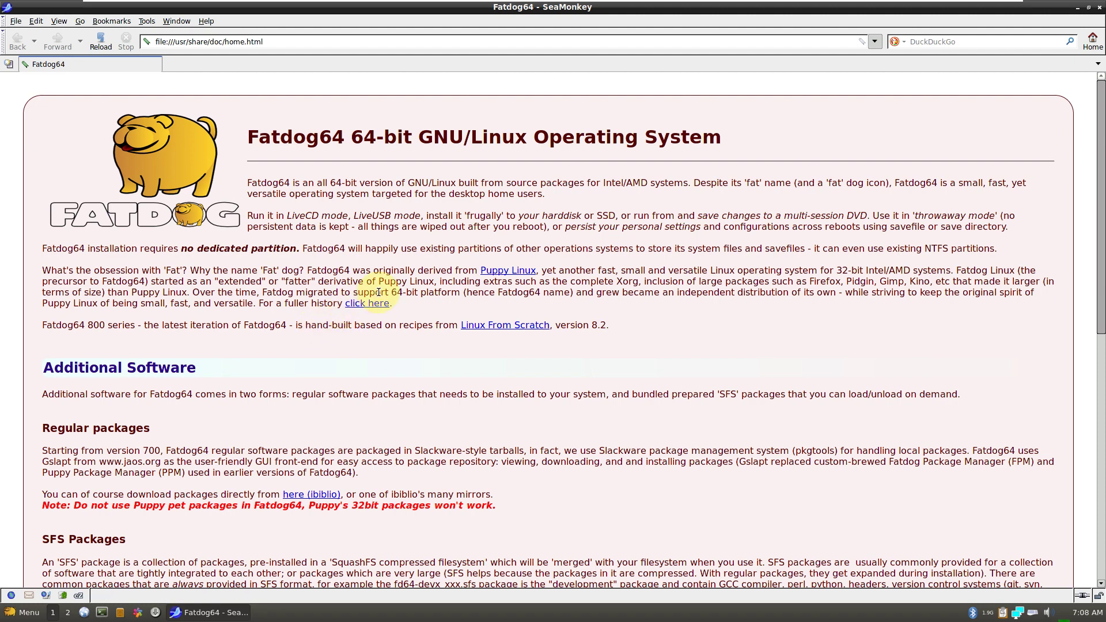
scroll(368, 345, down, 5)
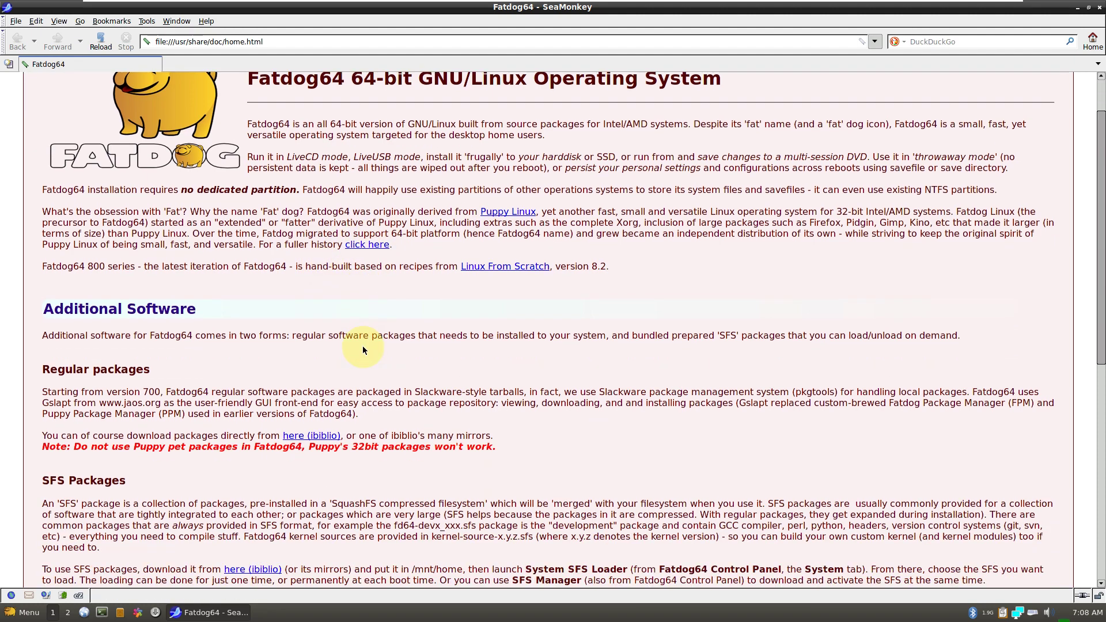
scroll(326, 386, down, 3)
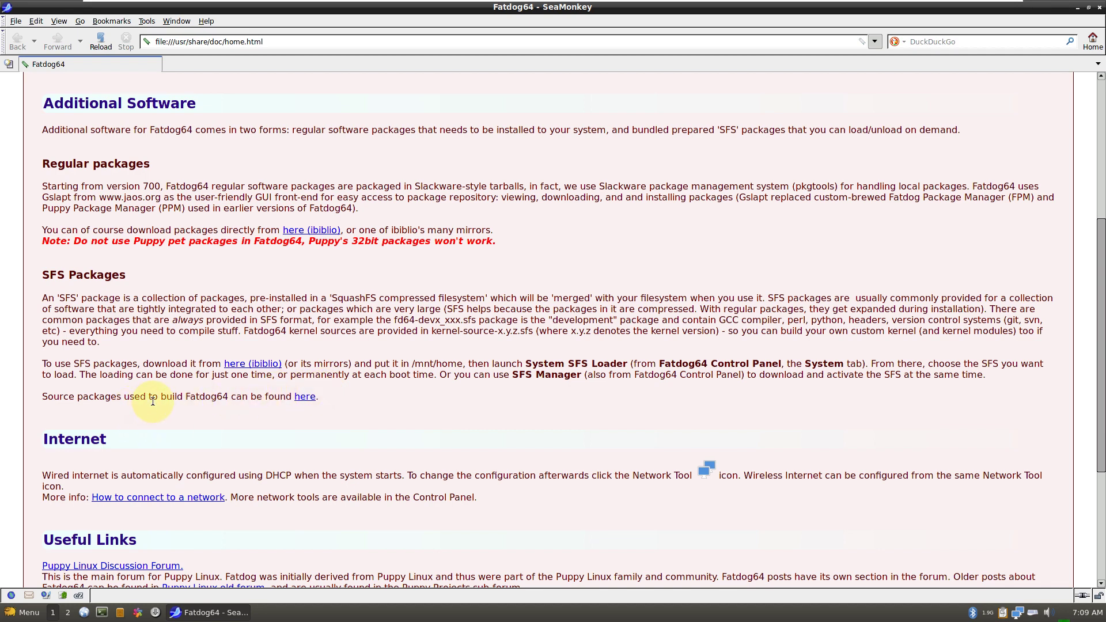
scroll(229, 402, down, 4)
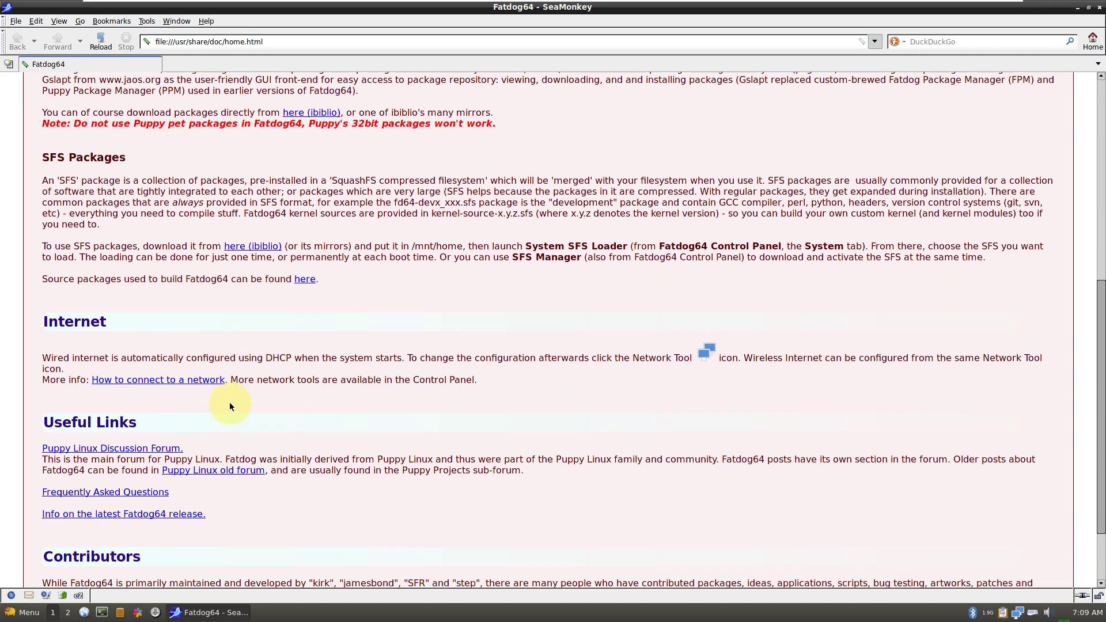
scroll(230, 405, down, 3)
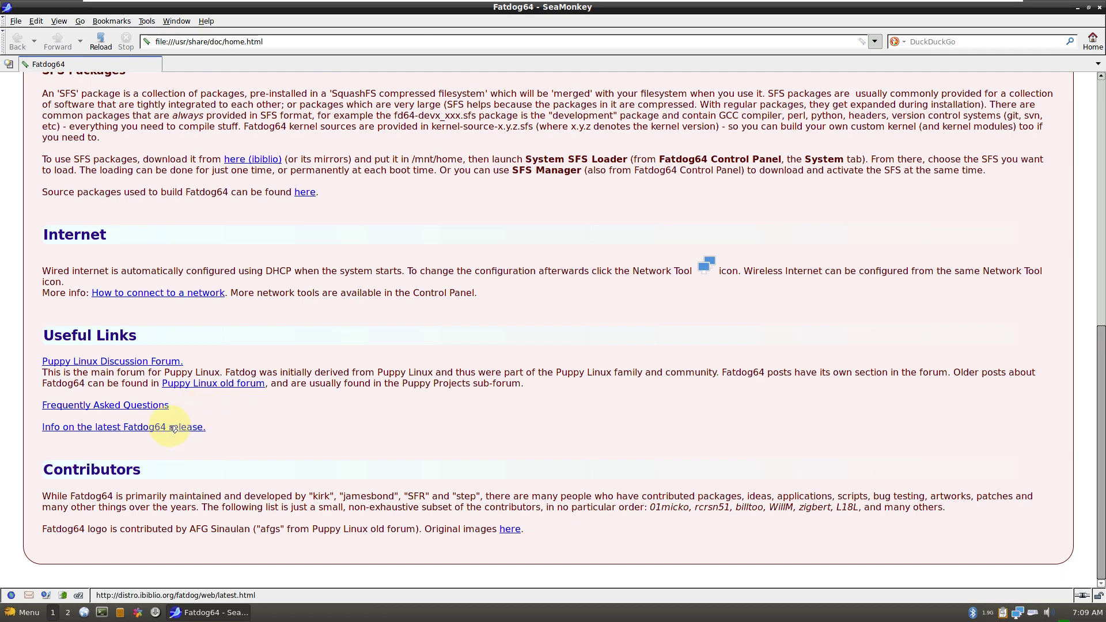
Open the info on the latest Fatdog64 release and read its notes, highlighting the "Changes from 814:" heading and the Updates list.
click(176, 428)
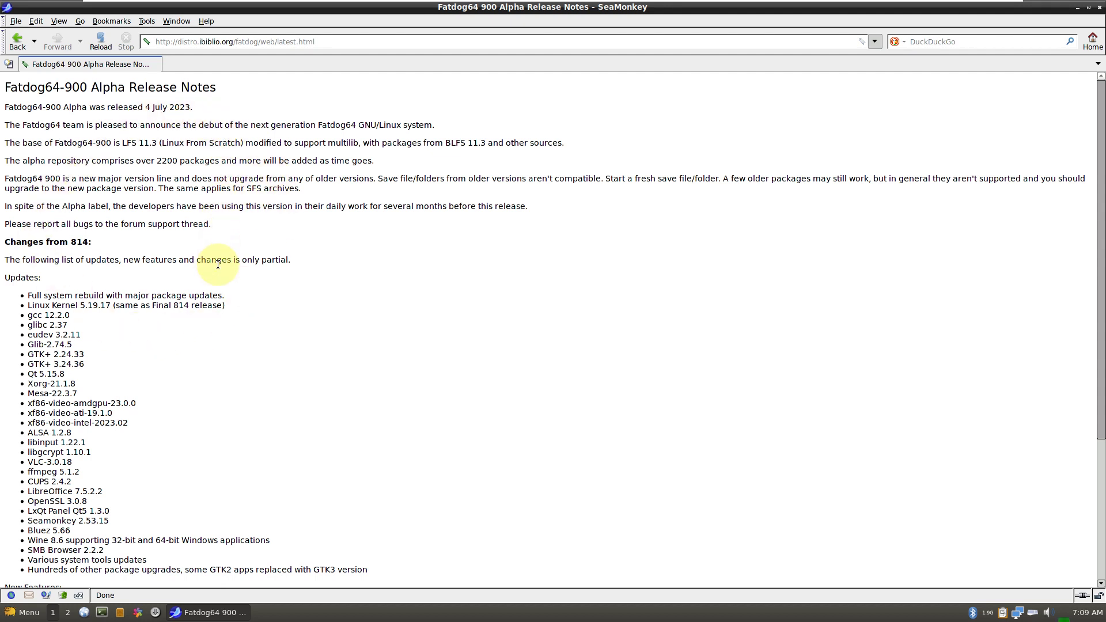
drag(112, 249, 7, 243)
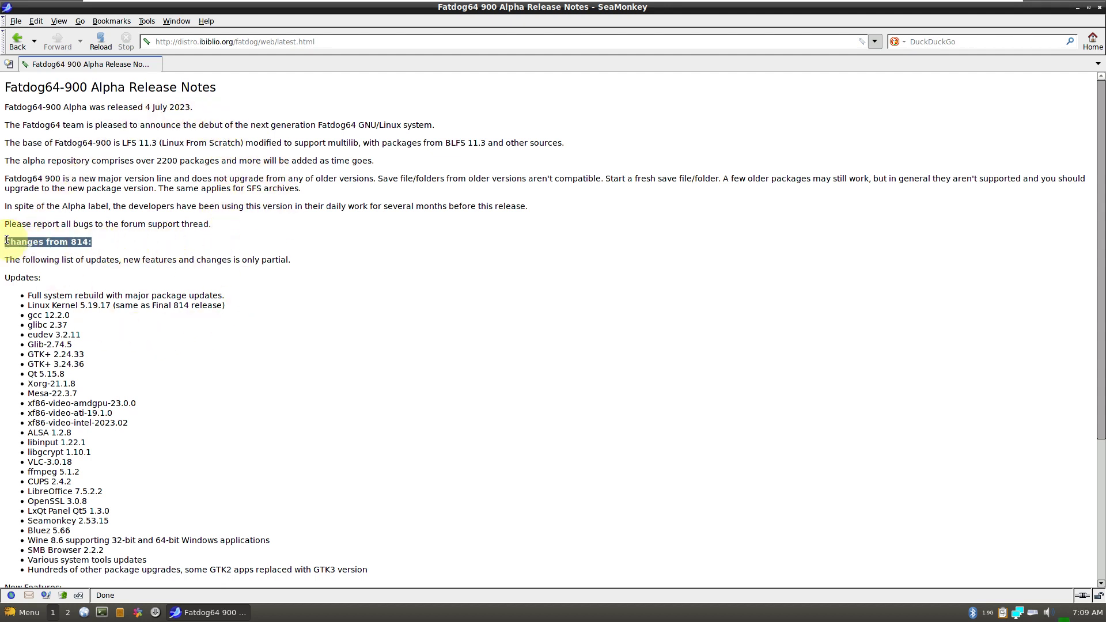
scroll(239, 247, down, 1)
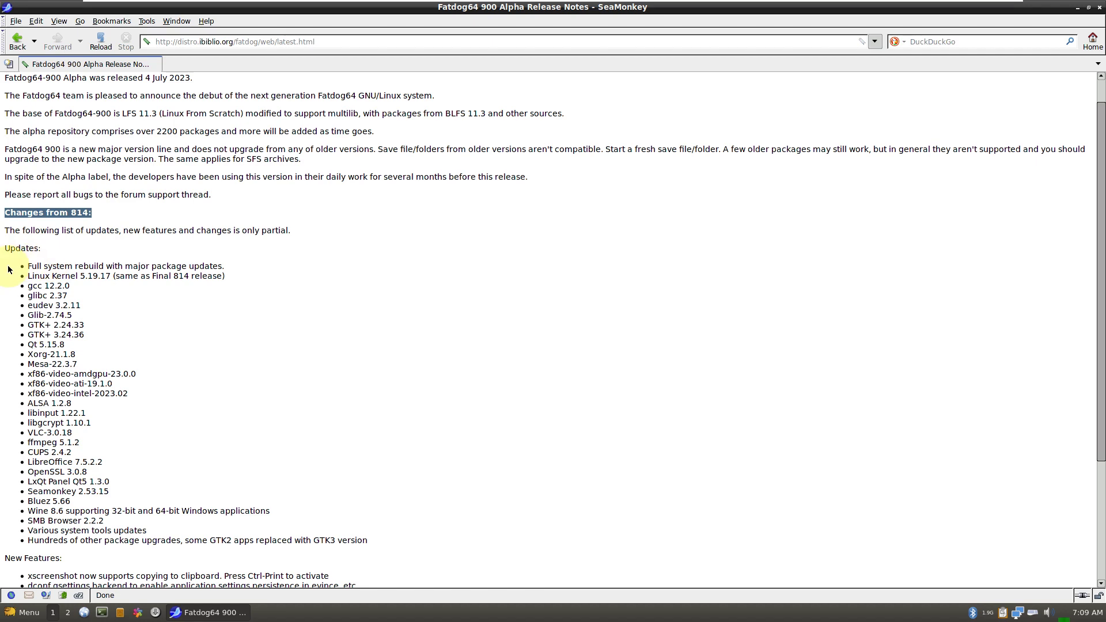
drag(18, 269, 386, 538)
scroll(407, 416, down, 5)
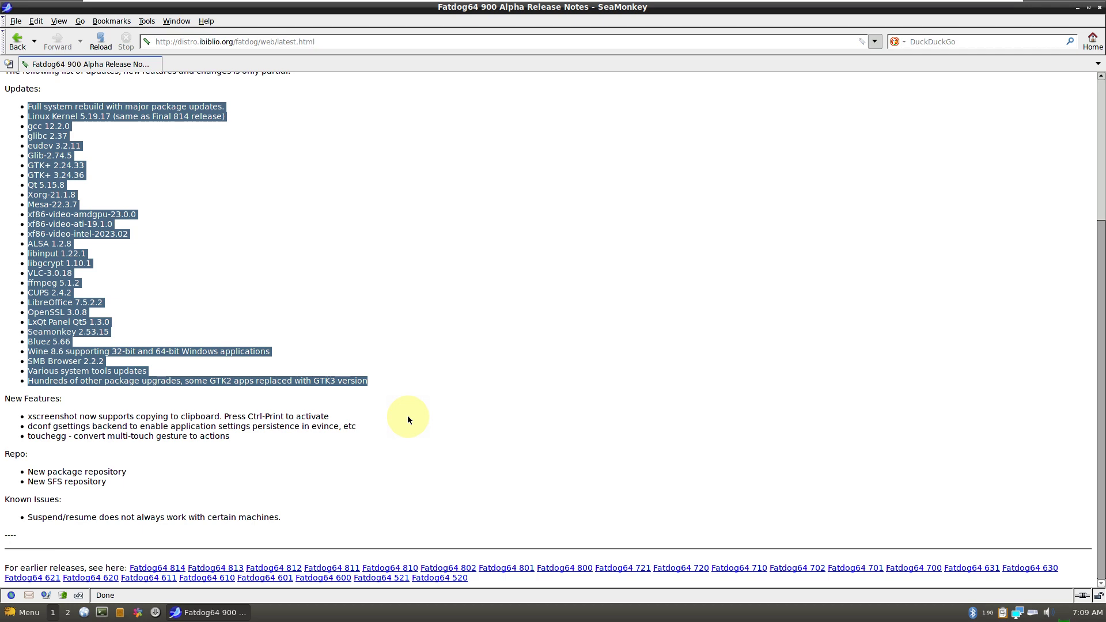
scroll(436, 241, up, 6)
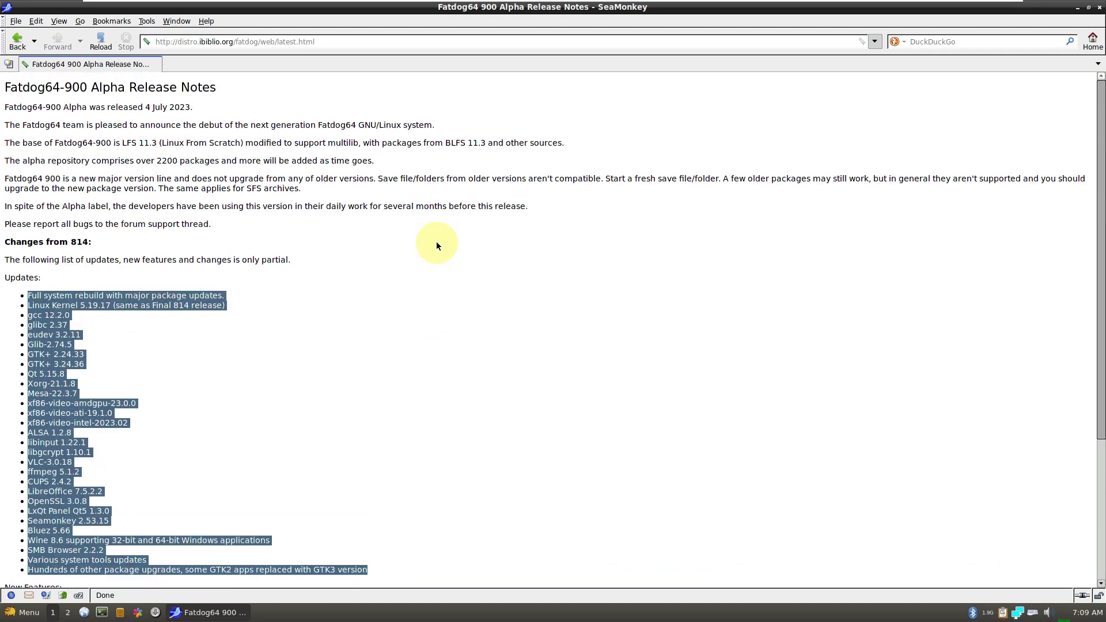
Search DuckDuckGo for "fatdog linux" from the address bar, replacing the release notes page.
click(288, 44)
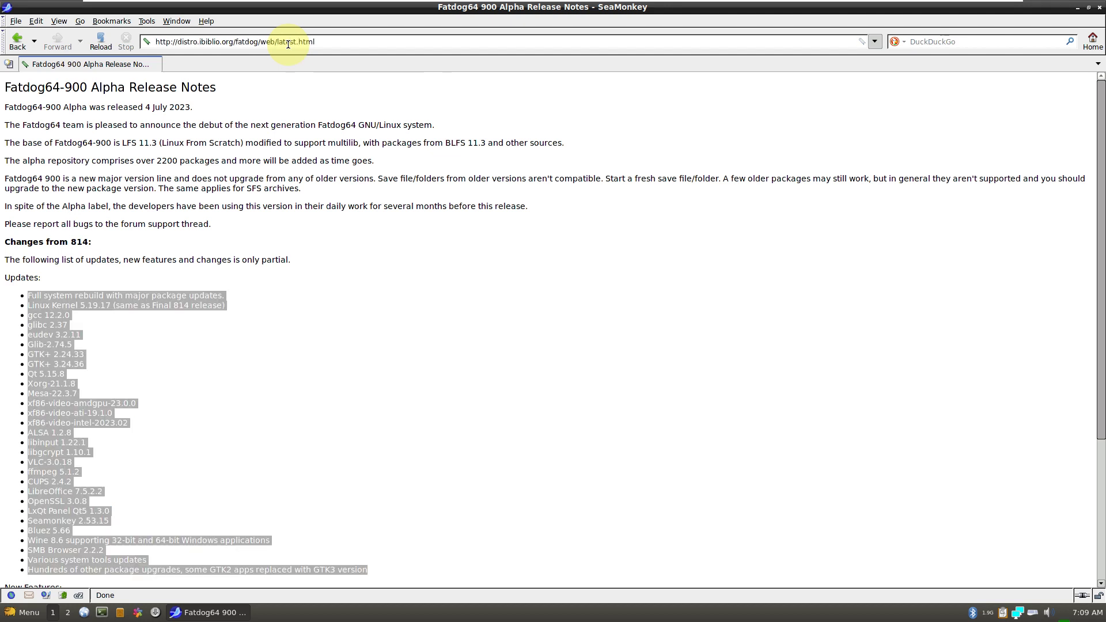
triple_click(288, 44)
key(BackSpace)
text(fat)
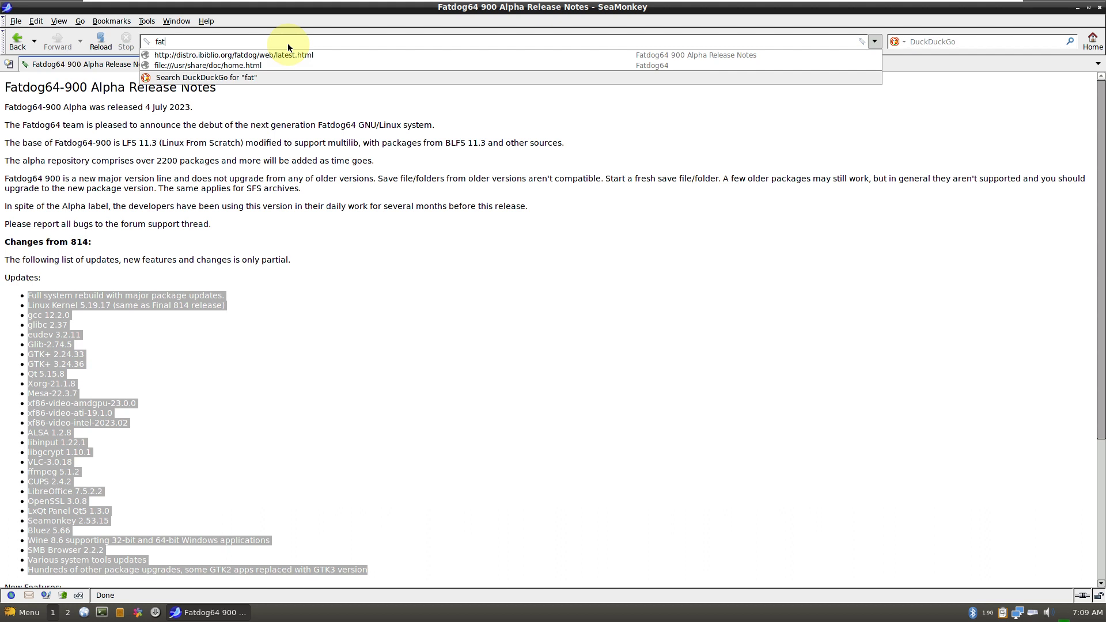
text(dod)
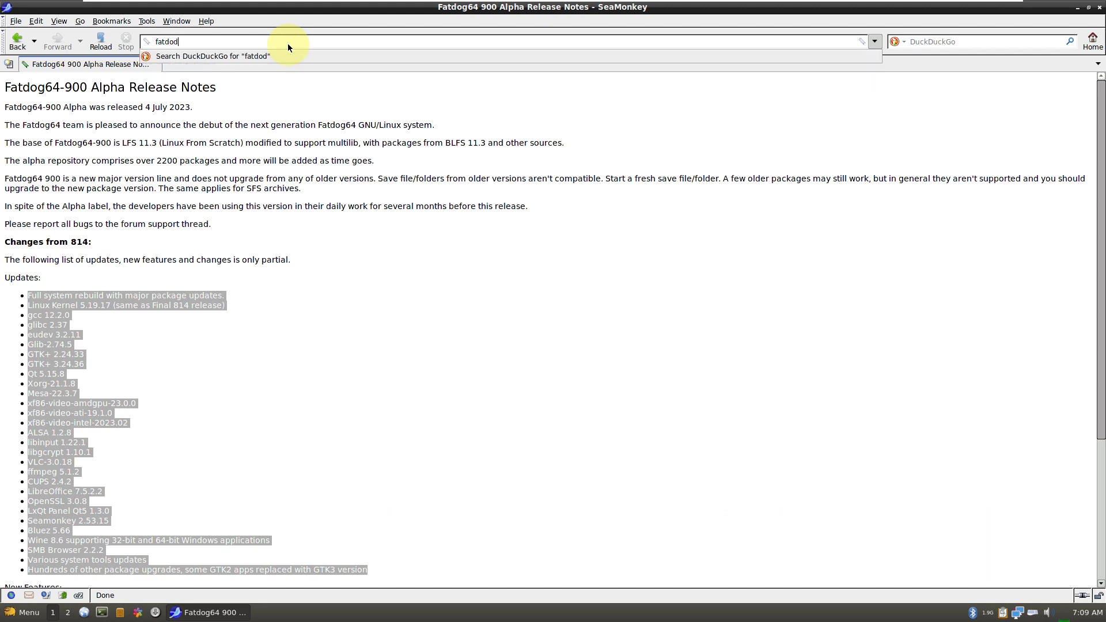
key(BackSpace)
text(g linux)
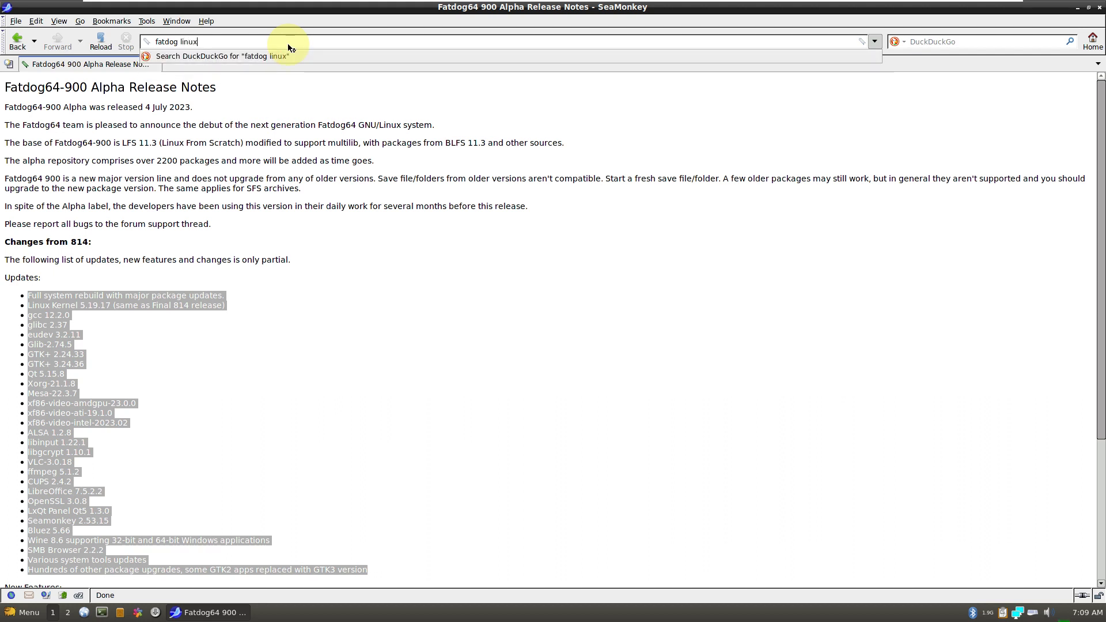
key(Return)
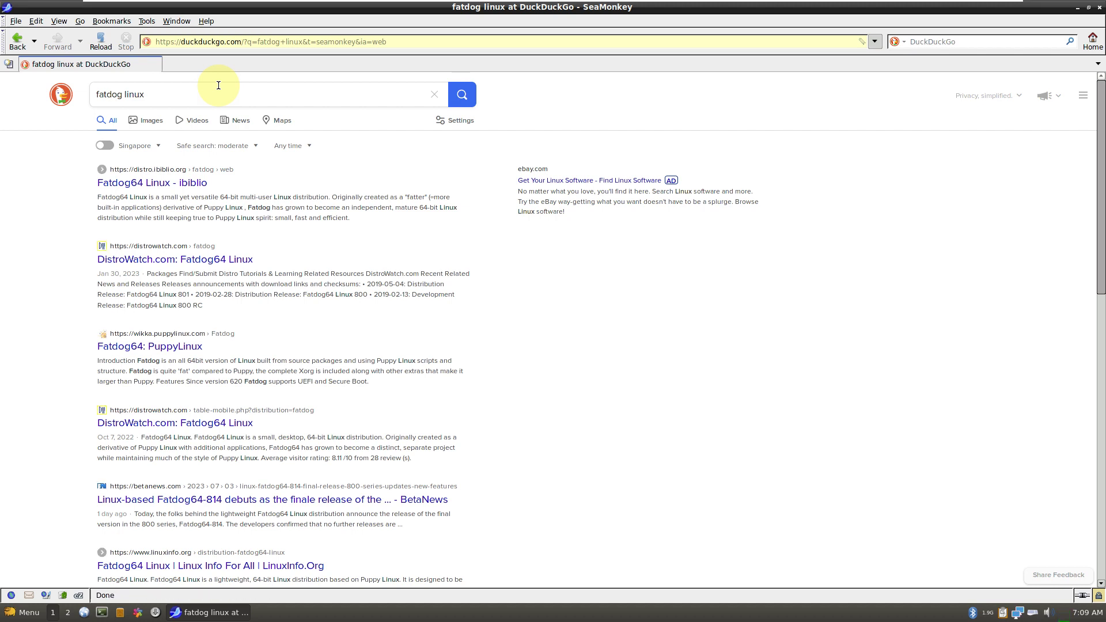
Copy the "fatdog linux" query from the DuckDuckGo search box.
drag(164, 92, 92, 84)
right_click(111, 92)
click(125, 133)
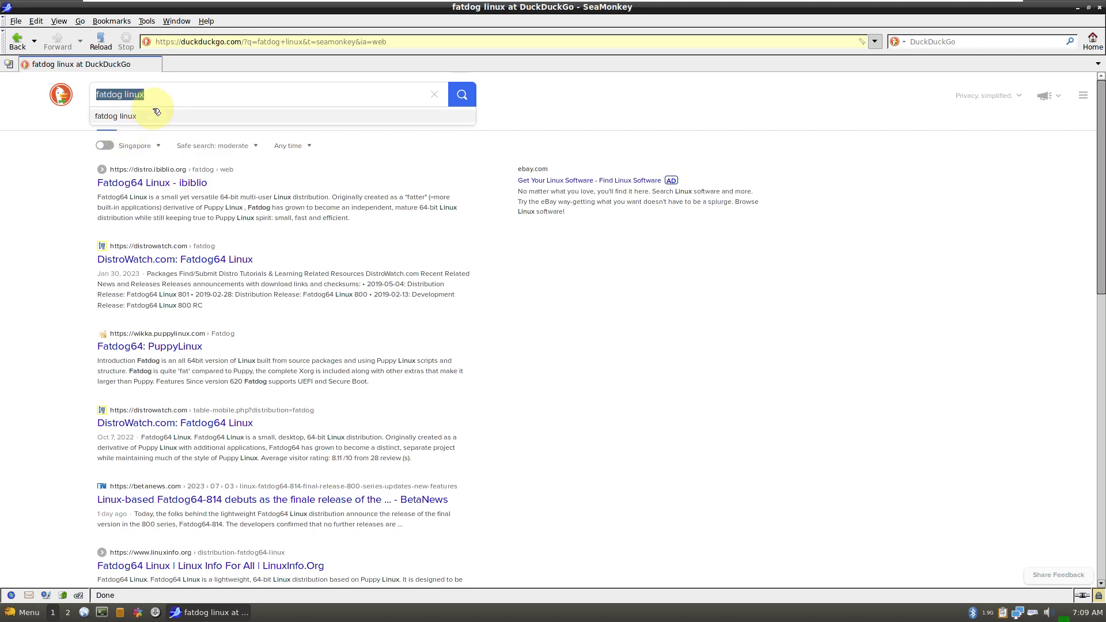
Open google.com in its English version and accept all cookies on the consent page.
click(208, 42)
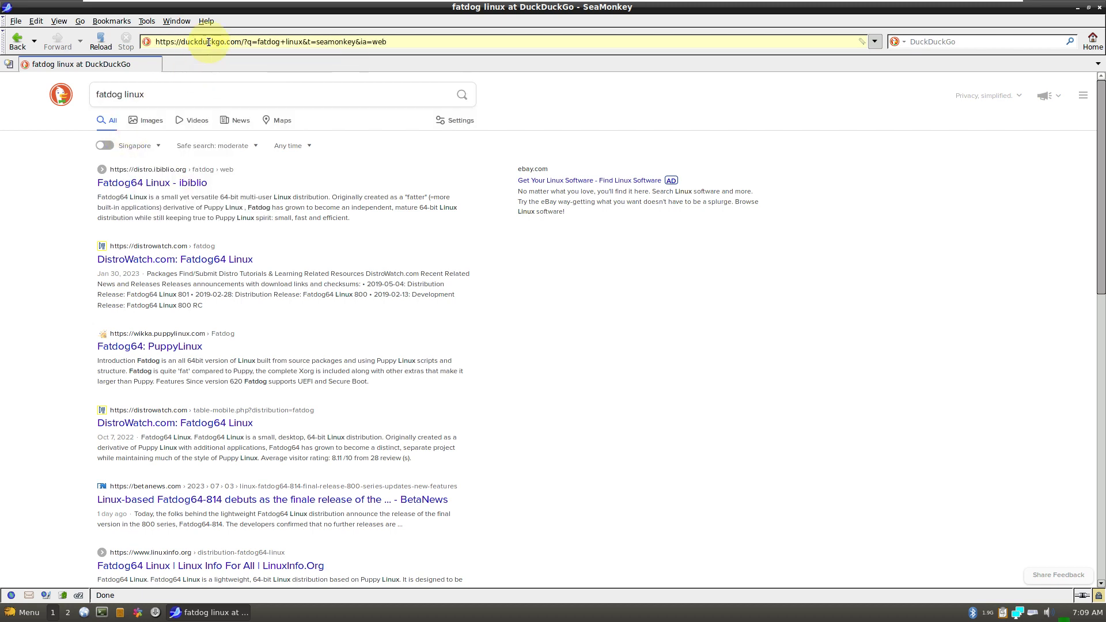
triple_click(208, 42)
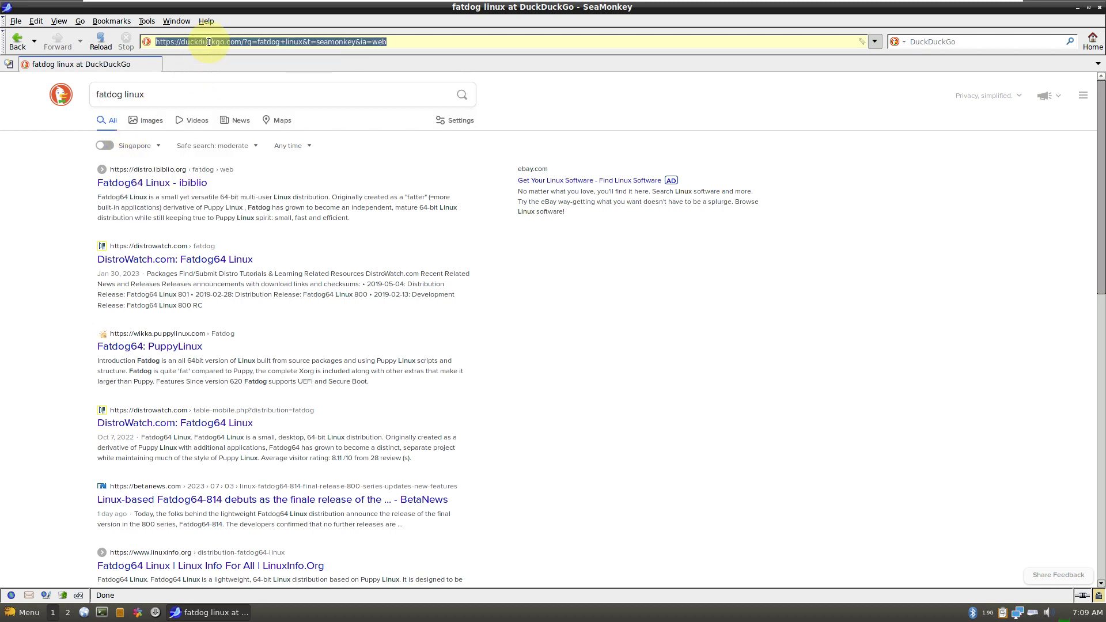
text(google.)
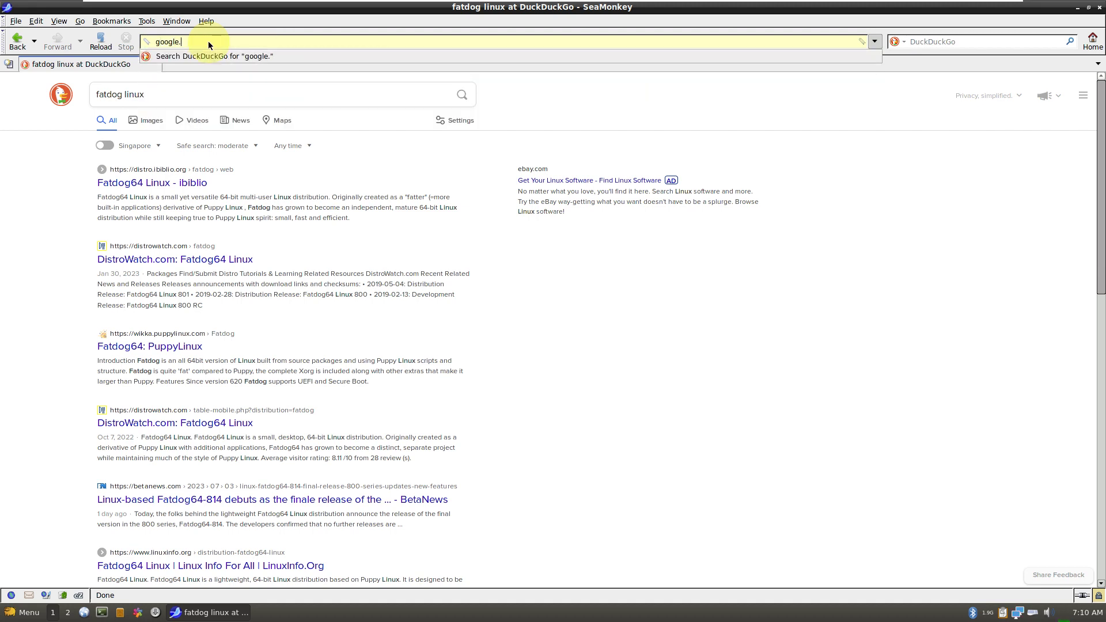
text(com)
key(Return)
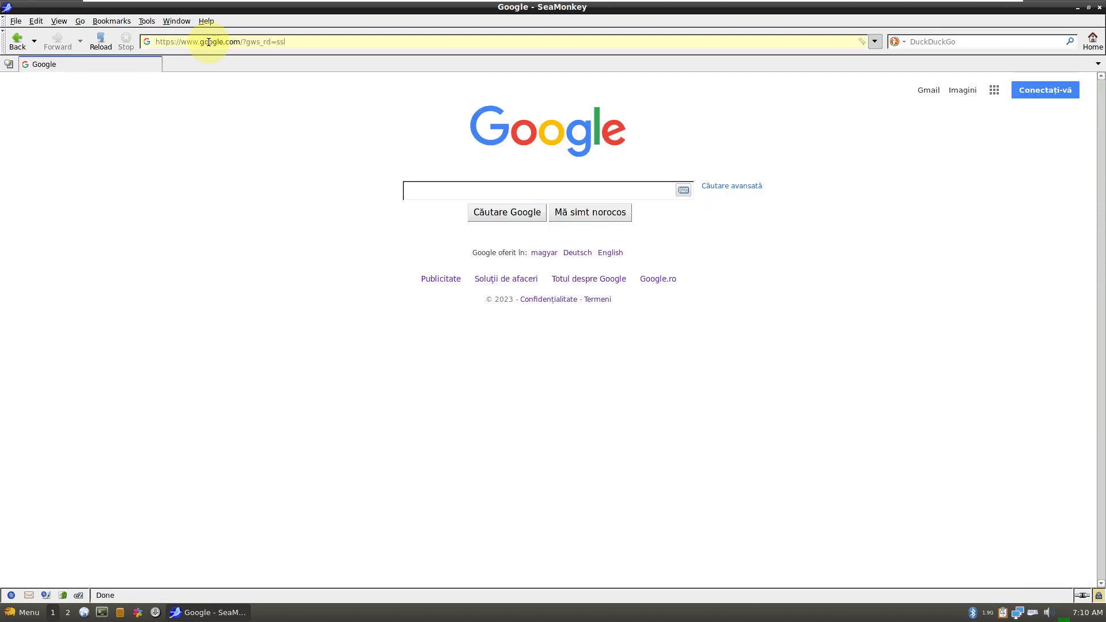
click(611, 254)
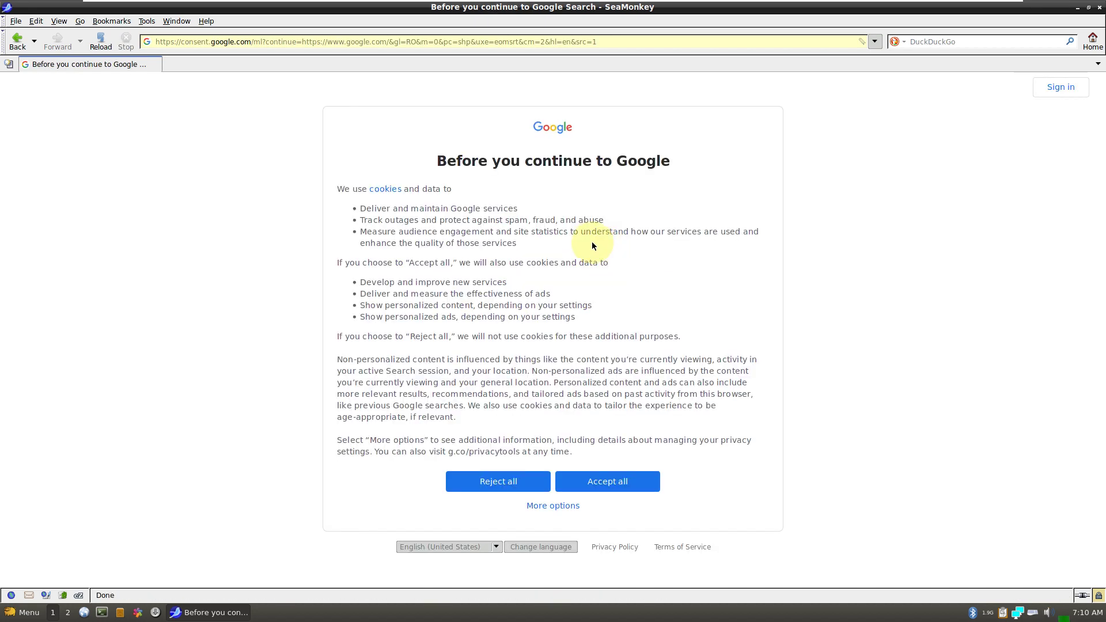
click(572, 484)
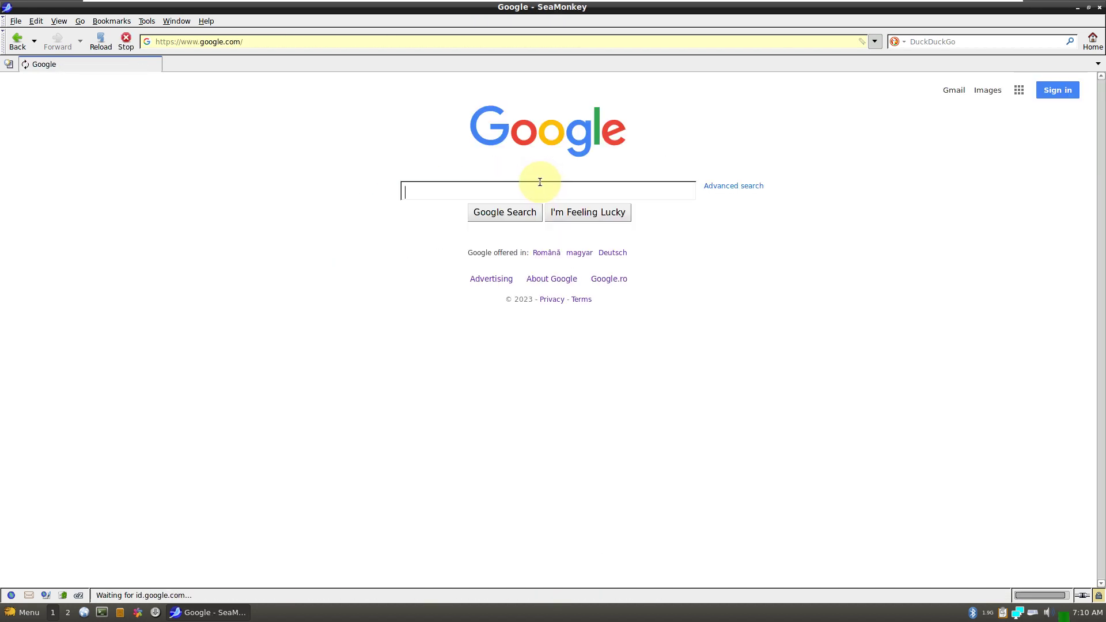
Paste the copied "fatdog linux" query into Google and run the search.
right_click(533, 192)
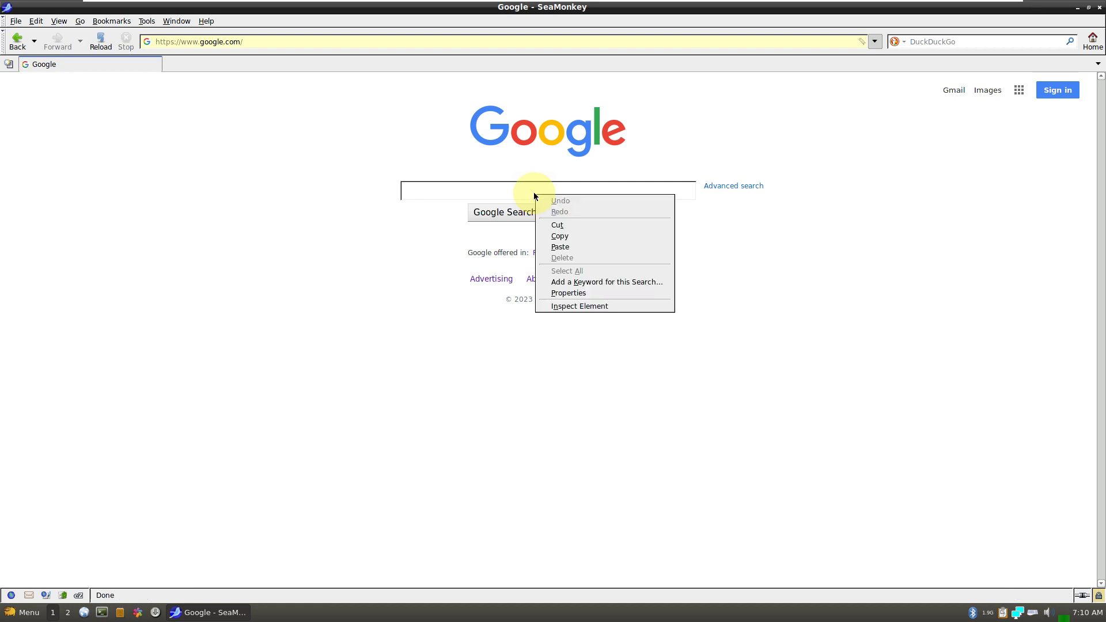
click(559, 247)
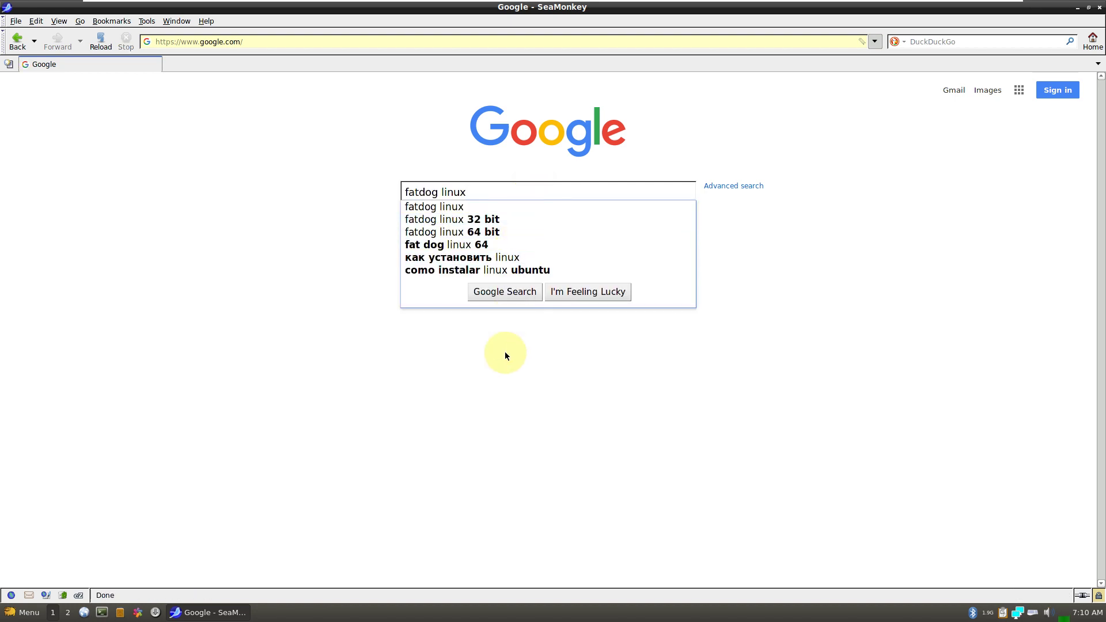
click(504, 349)
click(534, 220)
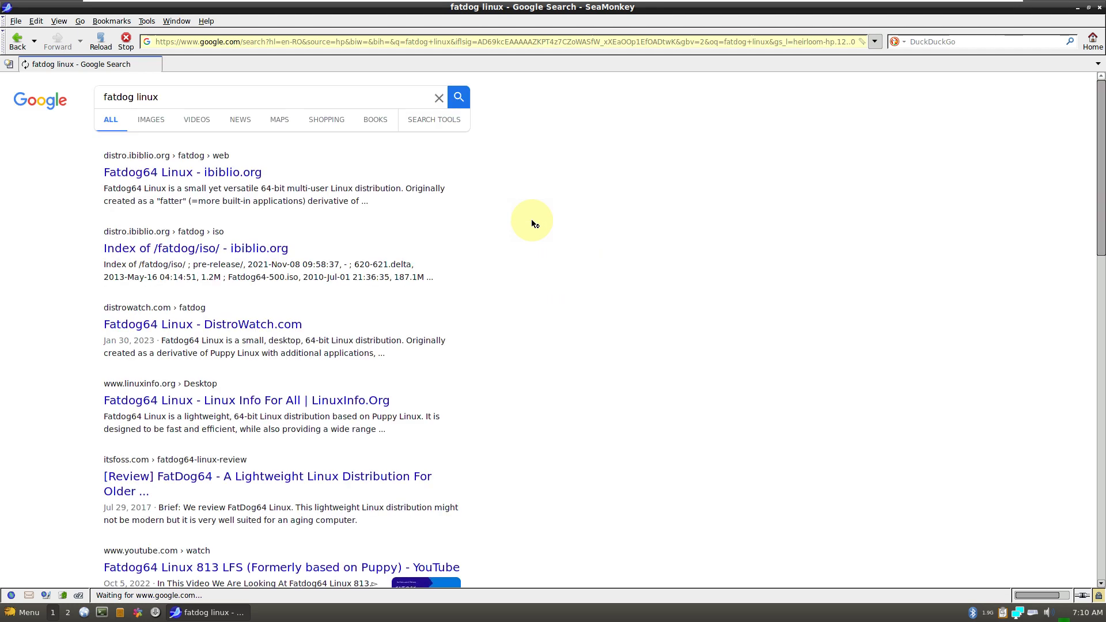
Open the "Fatdog64 Linux - ibiblio.org" result and read the website from its introduction through to Notes and Disclaimer.
click(233, 176)
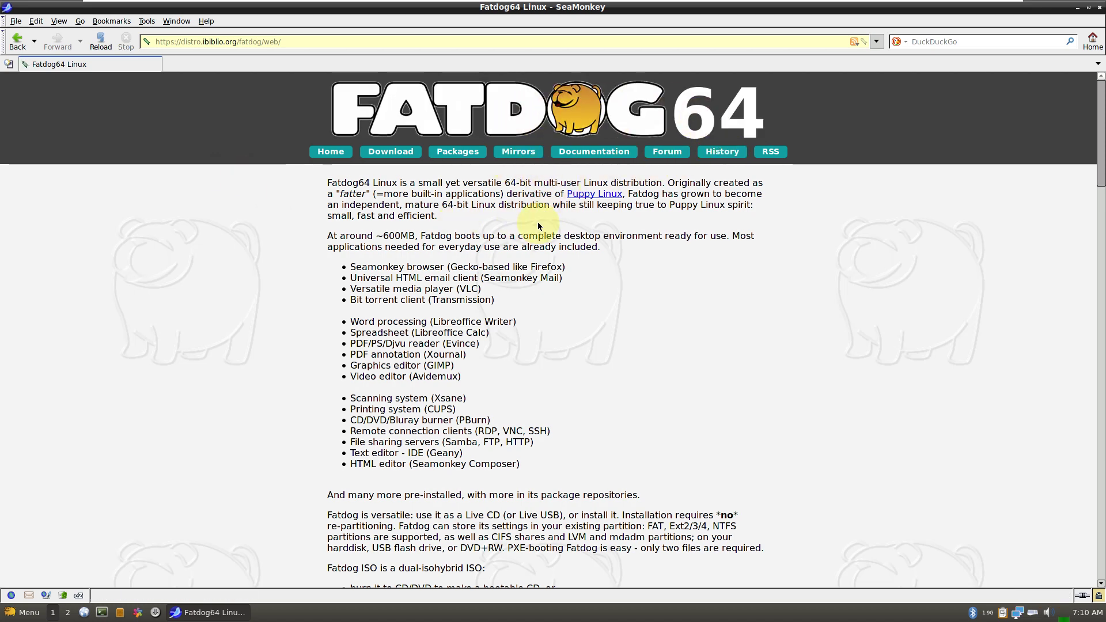
scroll(538, 225, down, 4)
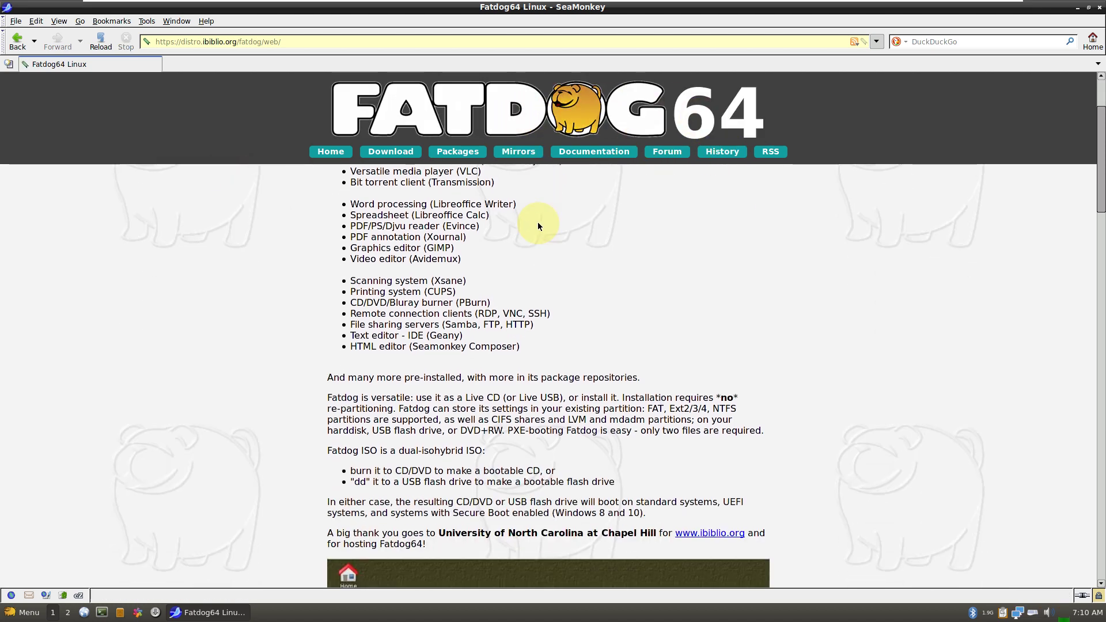
scroll(538, 224, down, 10)
scroll(538, 226, down, 8)
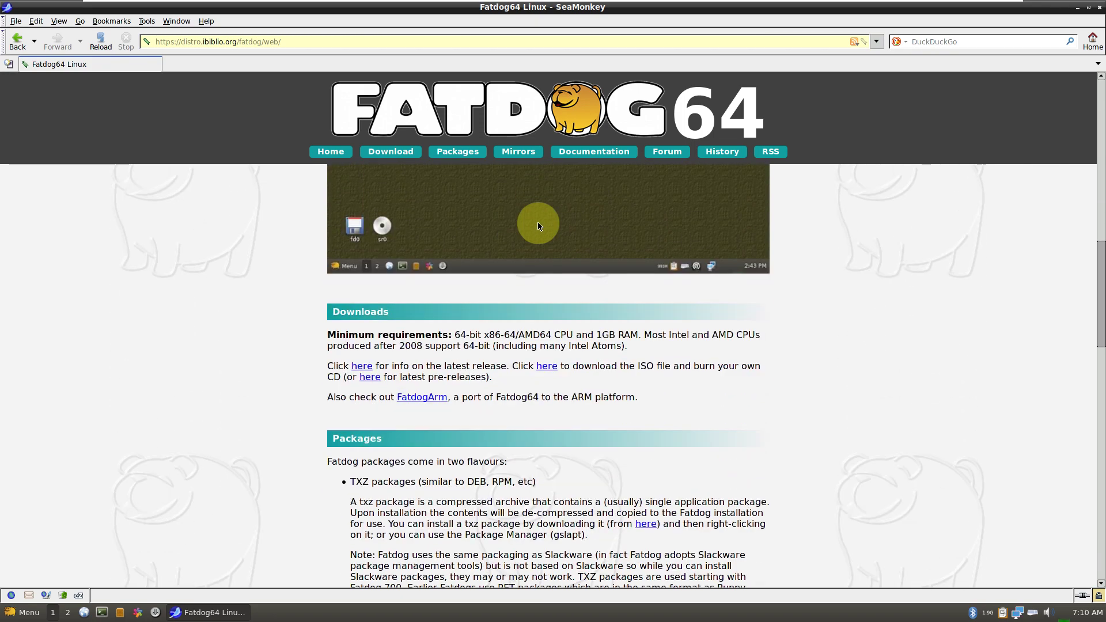
scroll(539, 225, down, 10)
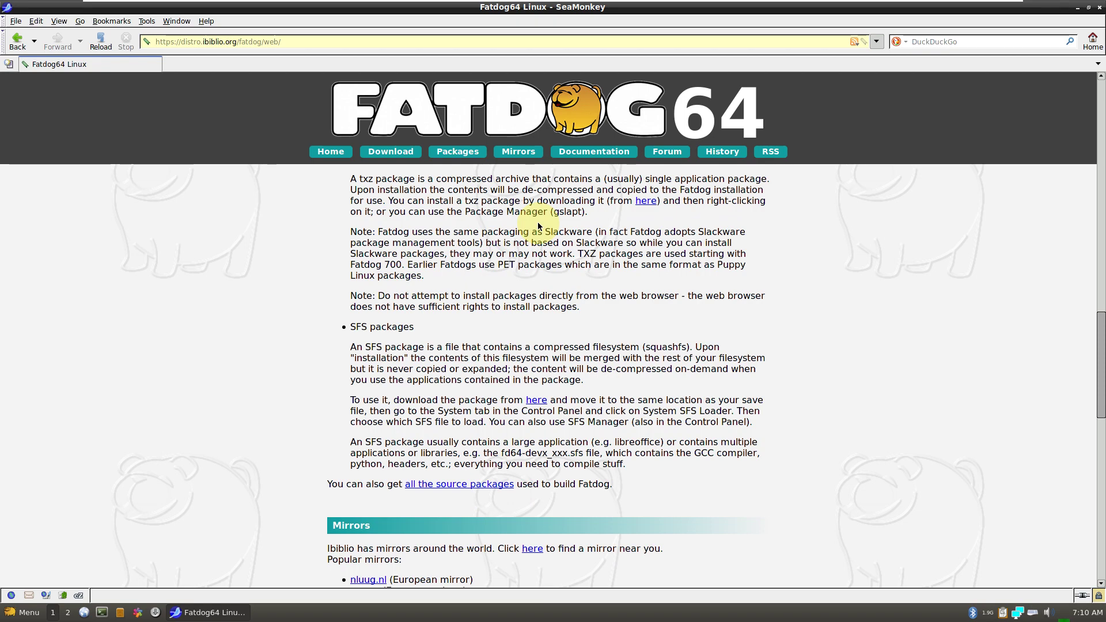
scroll(539, 225, down, 3)
scroll(539, 223, down, 16)
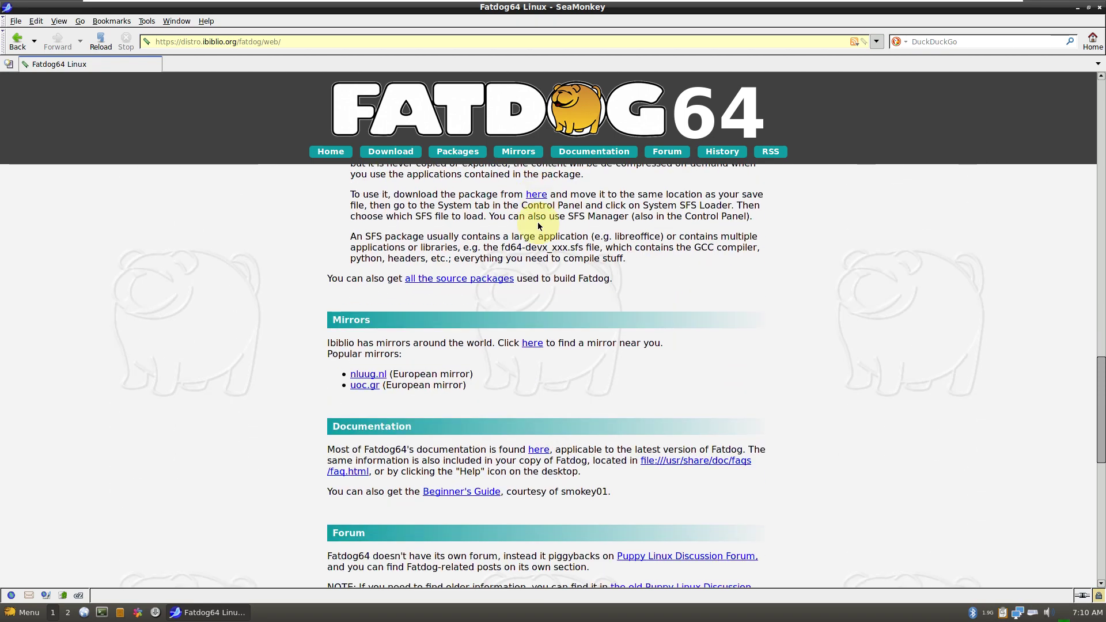
scroll(539, 223, down, 5)
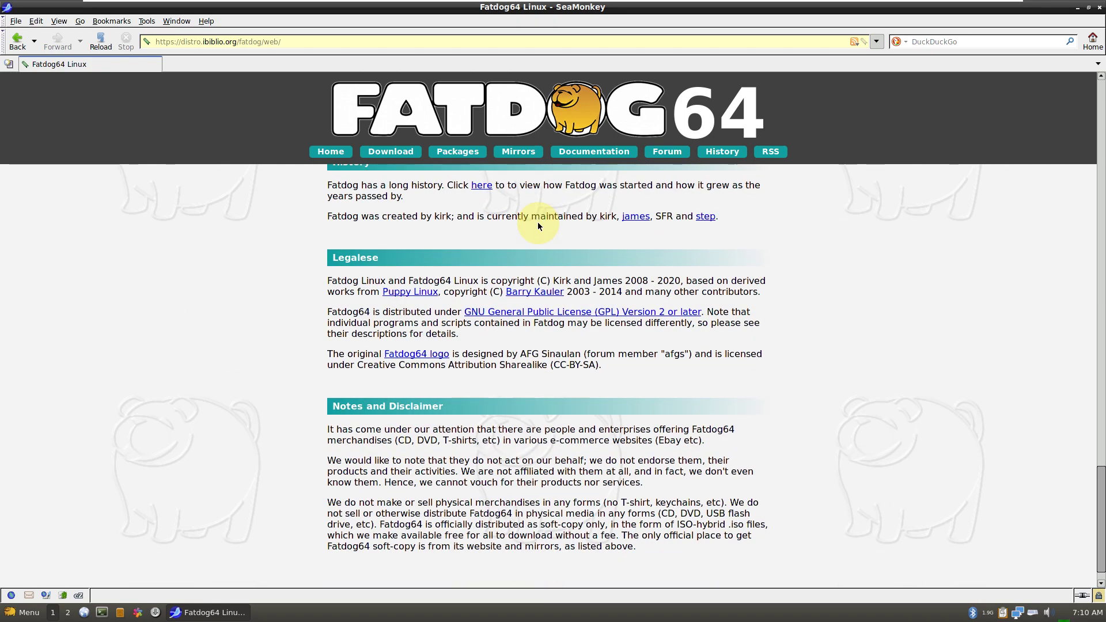
Go to the site's Downloads section, open the latest release info and read its notes down to the earlier releases.
click(404, 153)
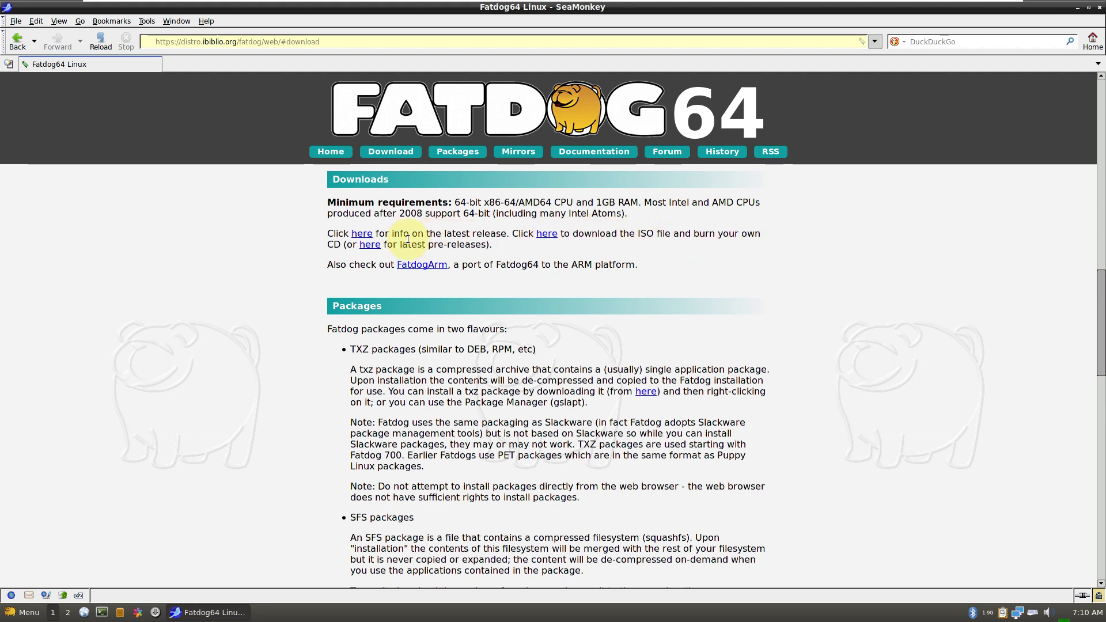
click(369, 236)
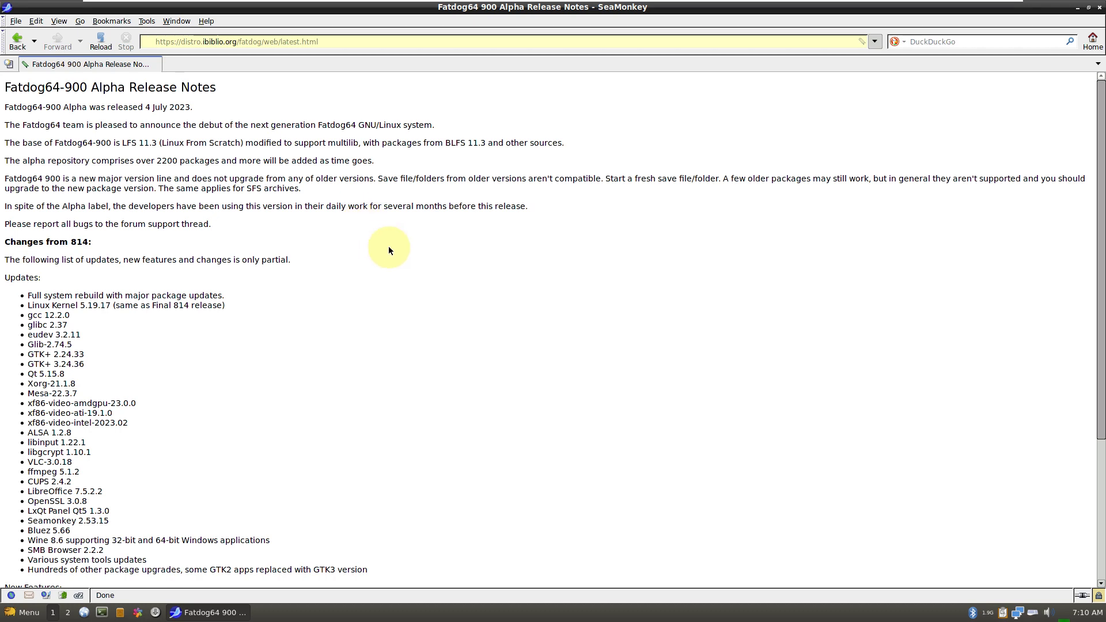
scroll(232, 259, down, 6)
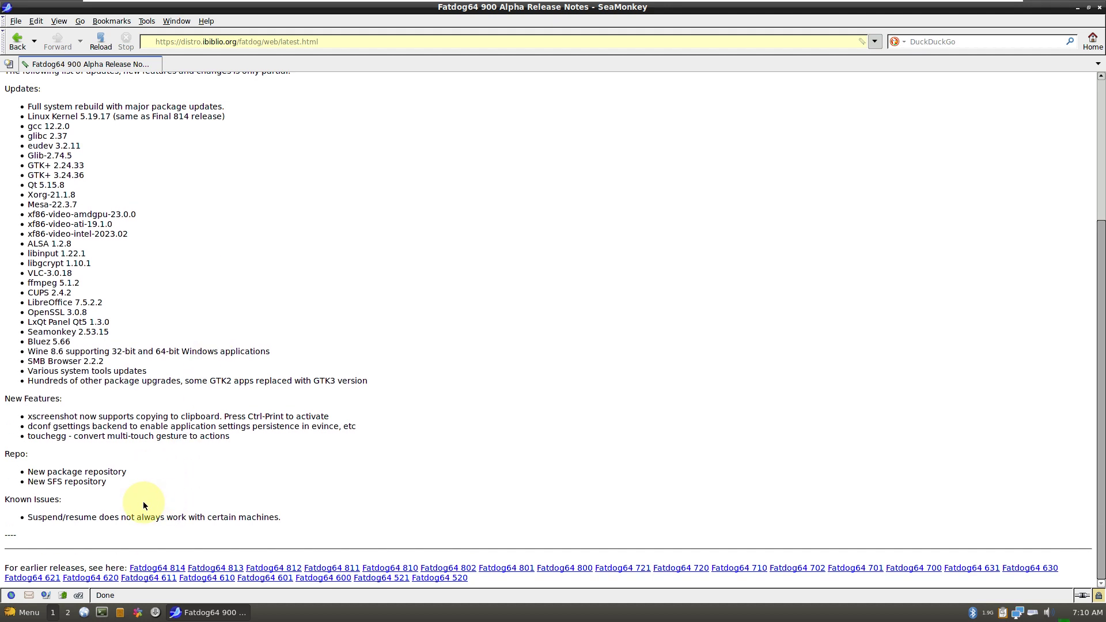
Open the earlier release notes for Fatdog64 814 and 813, and look through the 813 updates and new features.
click(161, 570)
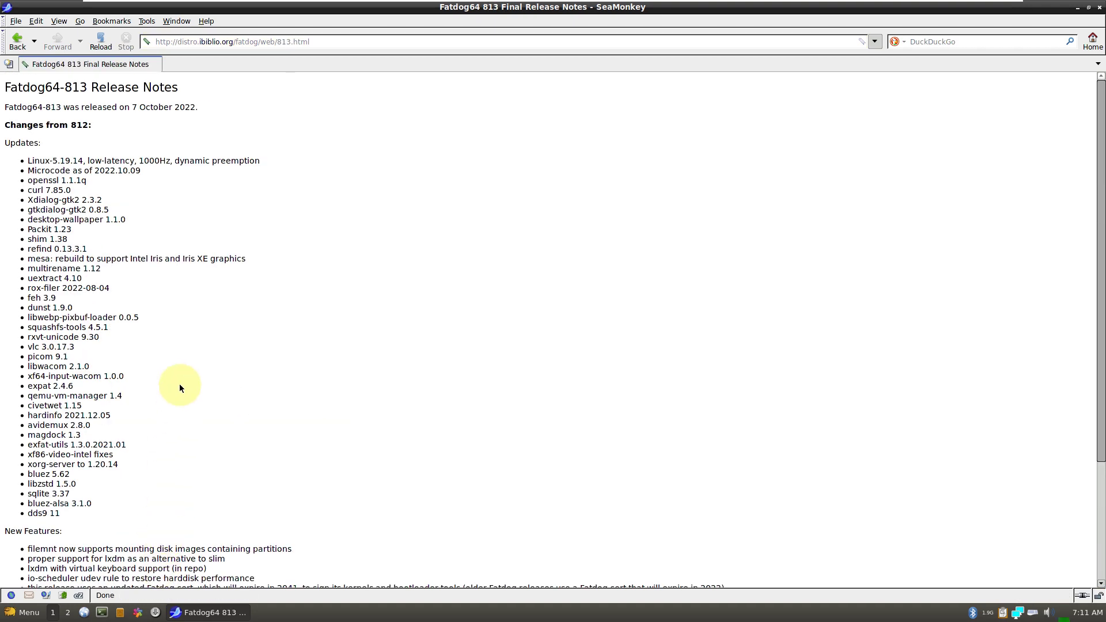
scroll(179, 386, down, 5)
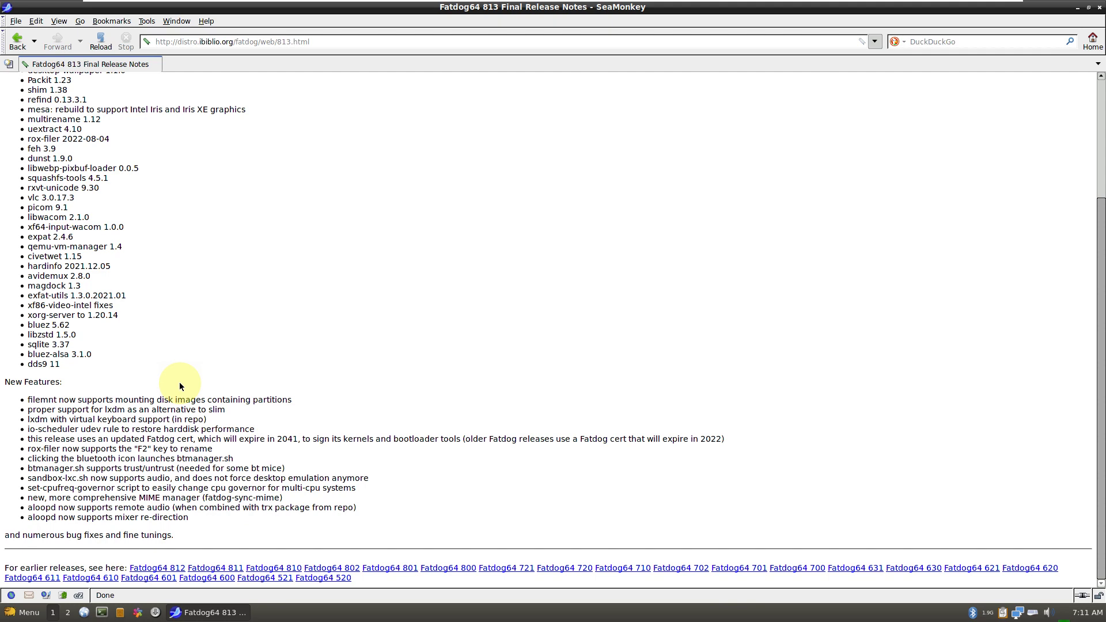
scroll(180, 386, up, 5)
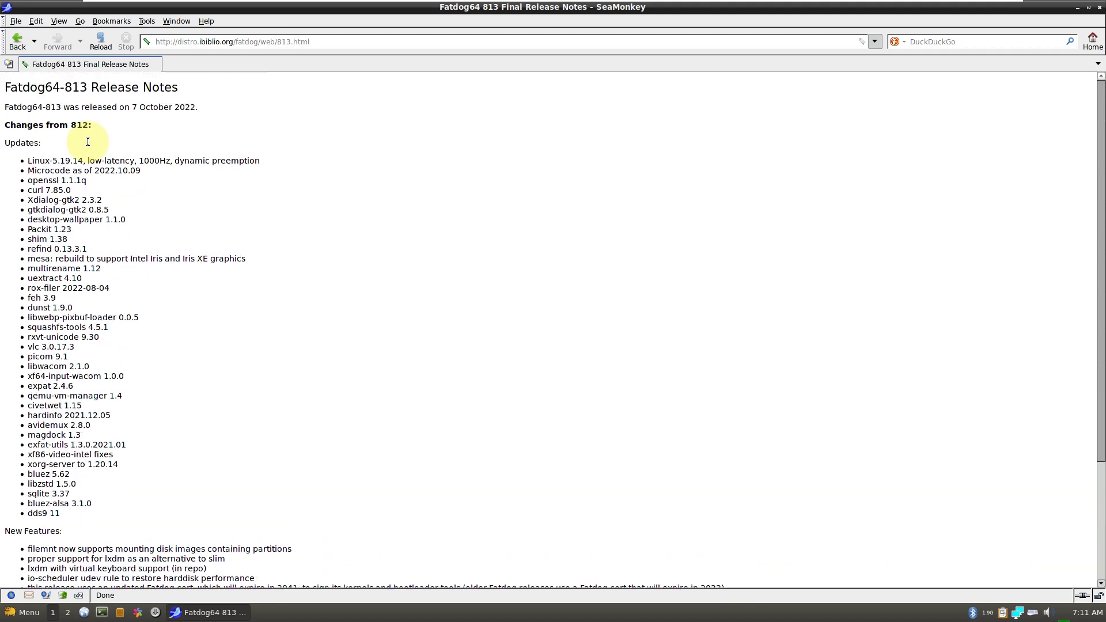
Return to the website's Downloads section and open the index of downloadable ISO files.
click(18, 39)
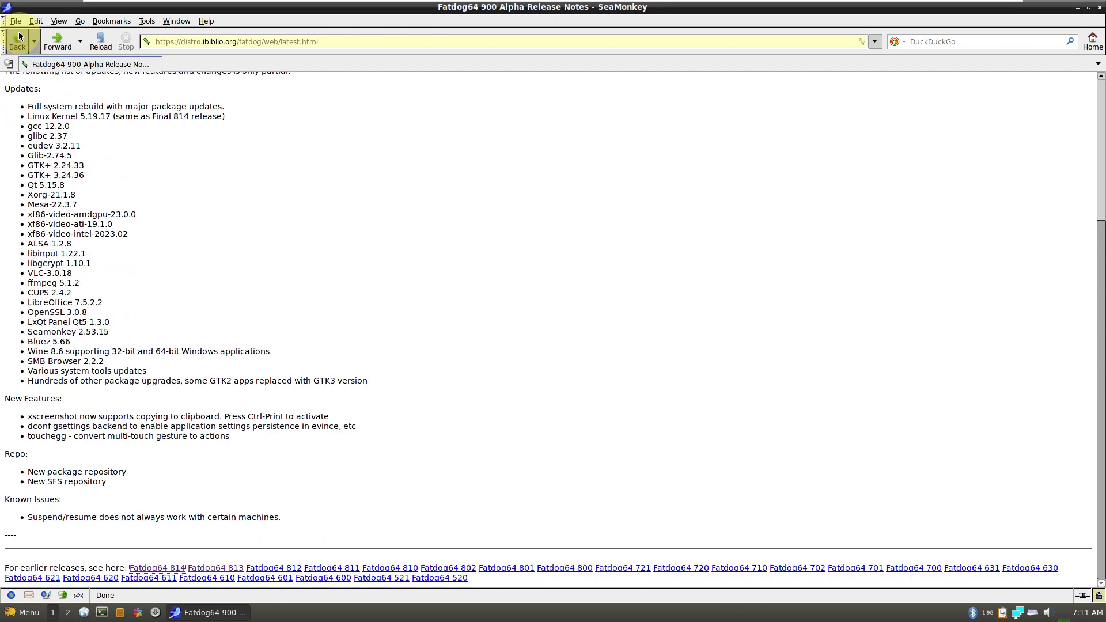
click(19, 38)
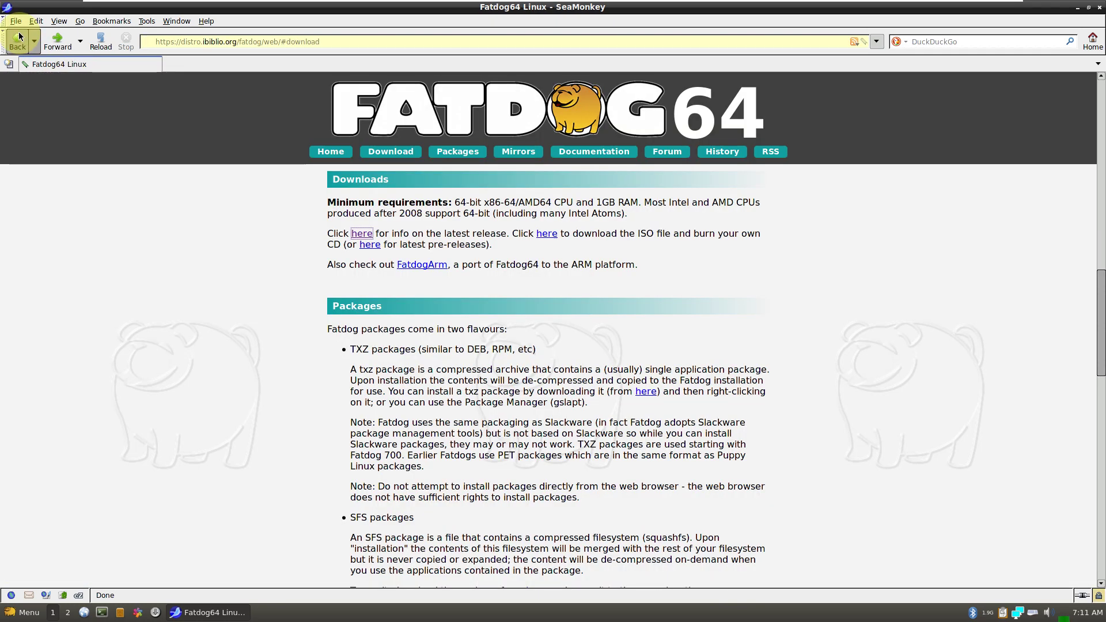
click(407, 157)
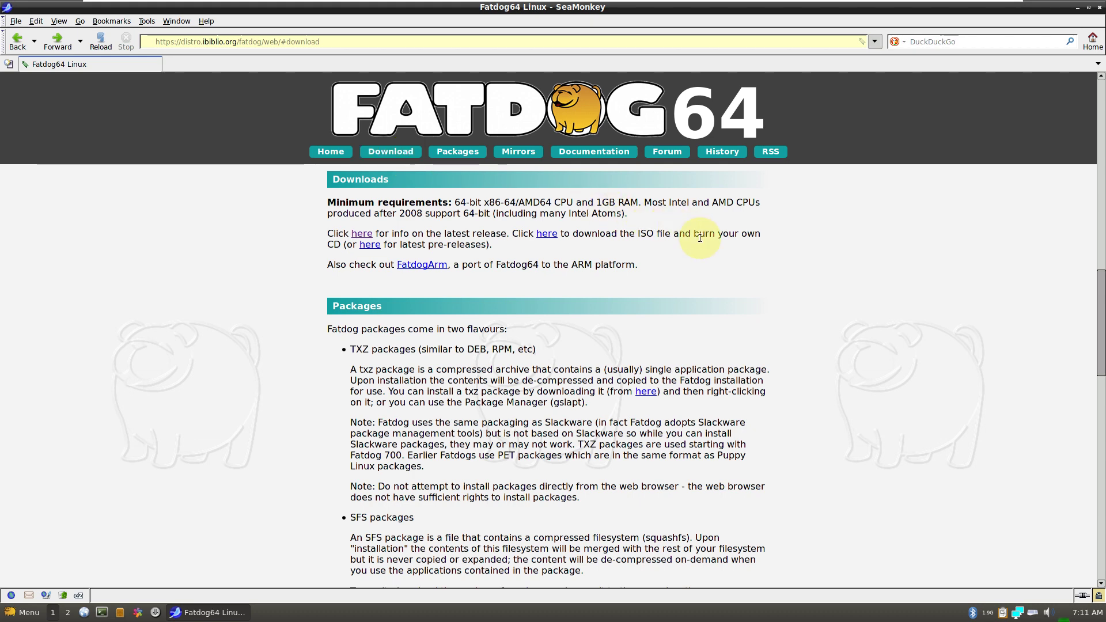
click(545, 235)
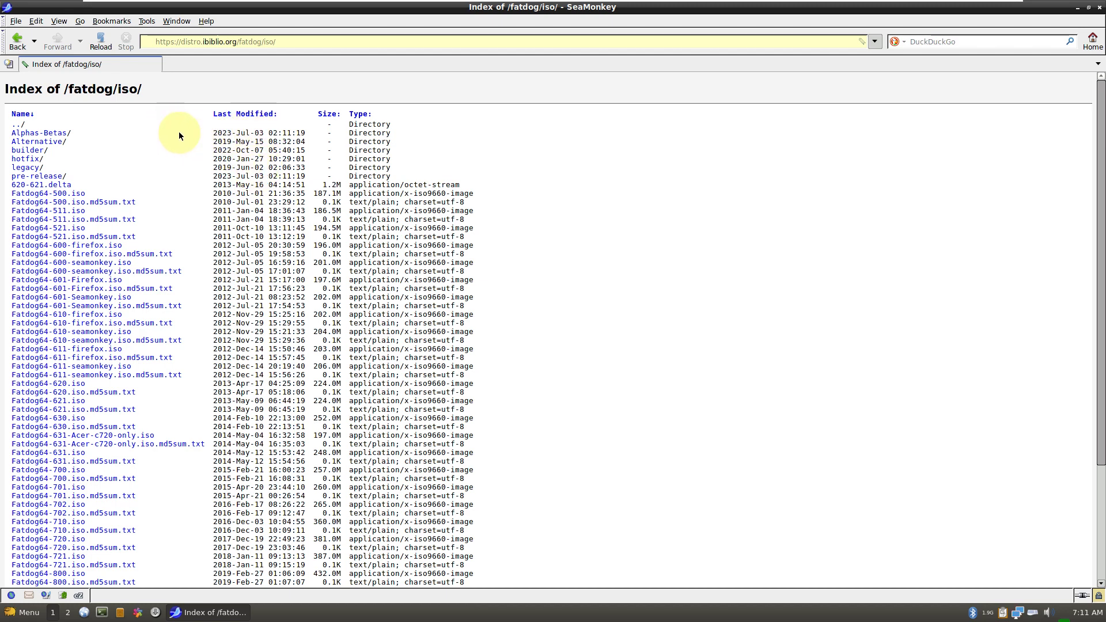
Open the Alphas-Betas directory in the ISO index and go into its 900alpha folder.
click(57, 135)
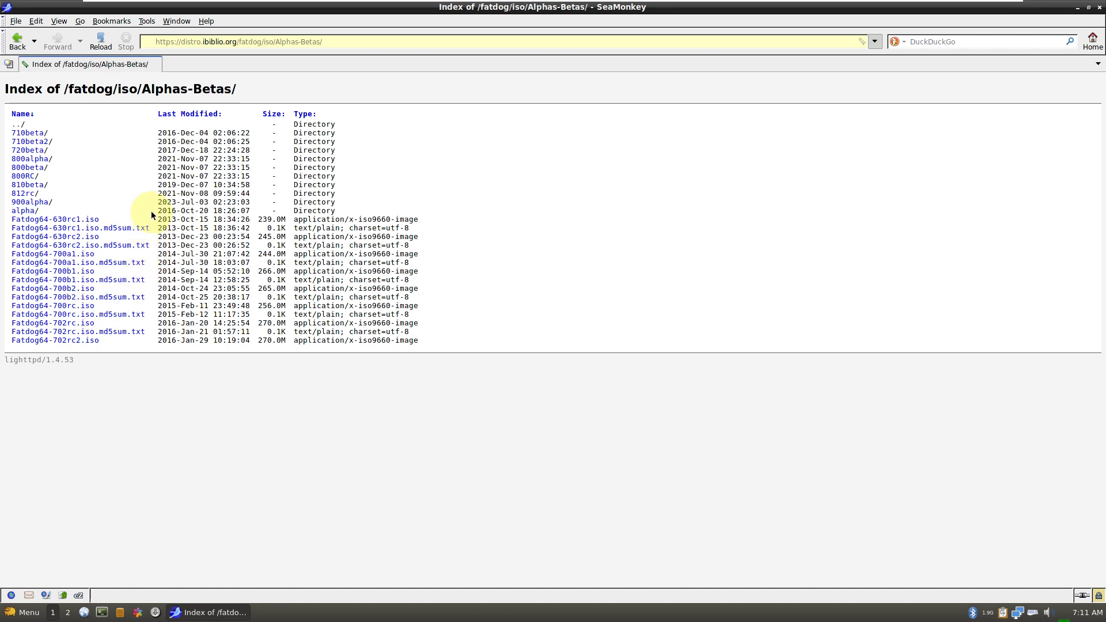
drag(180, 203, 12, 205)
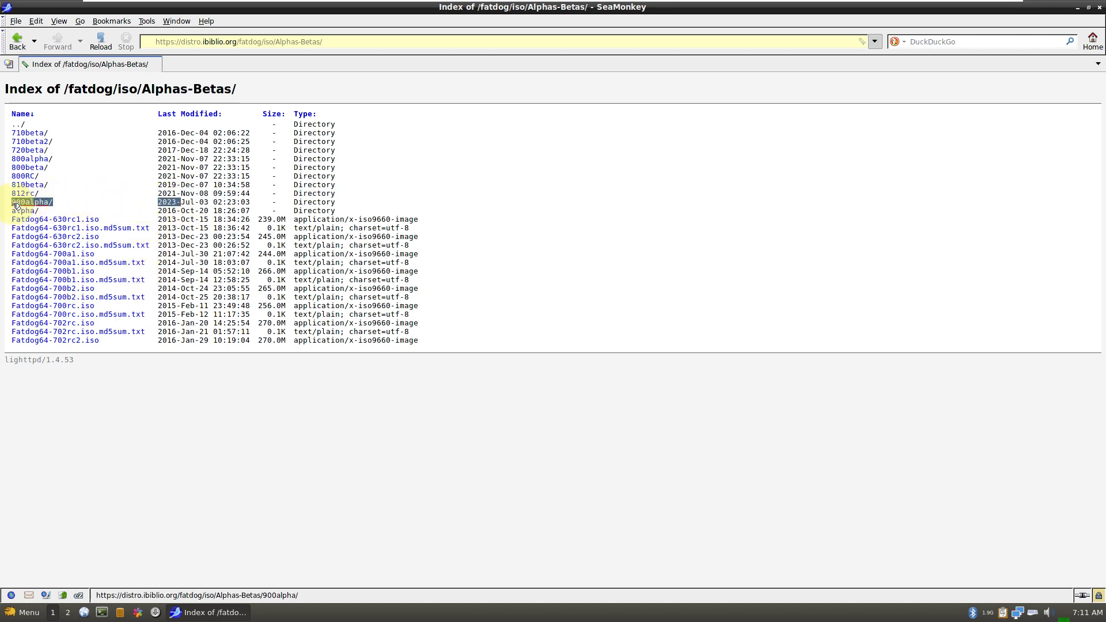
click(27, 206)
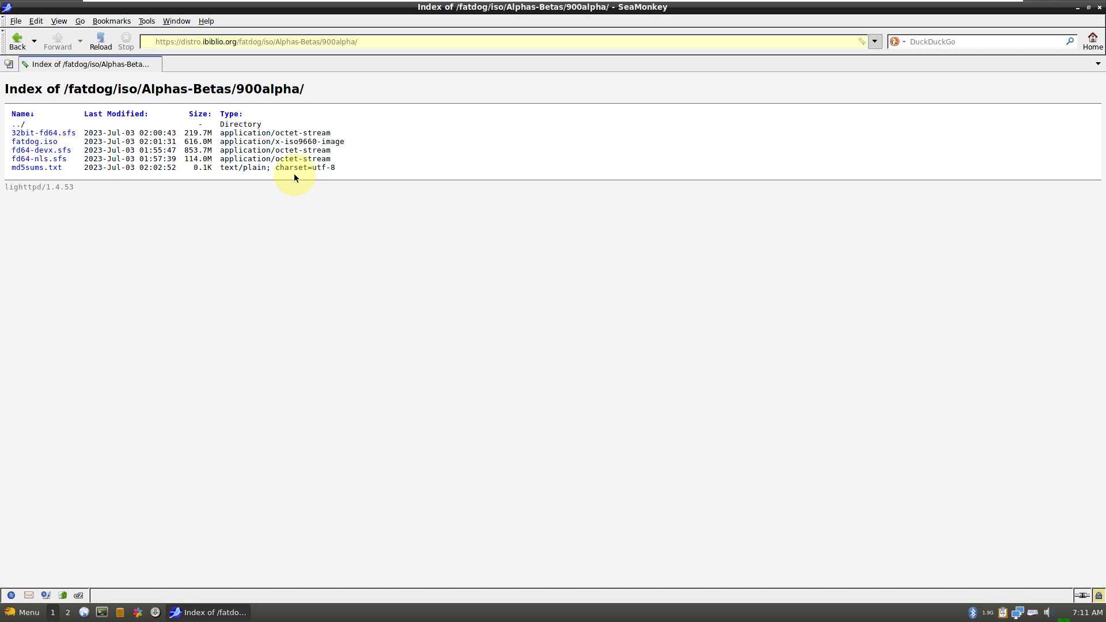
Start downloading fatdog.iso from the 900alpha folder, saving the file to the Downloads folder.
click(50, 145)
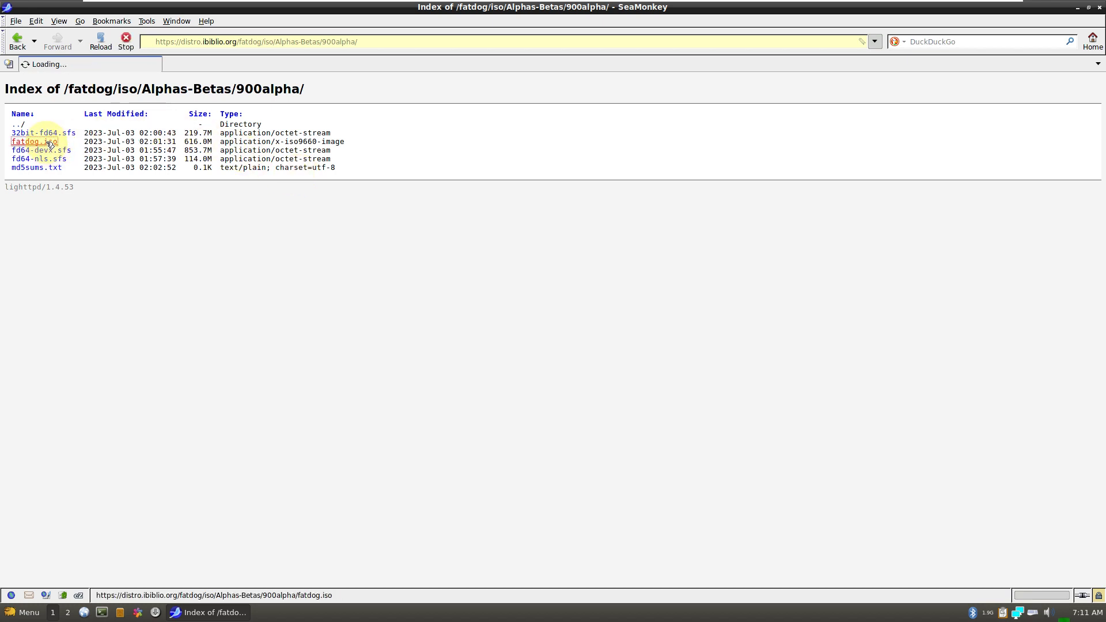
click(478, 319)
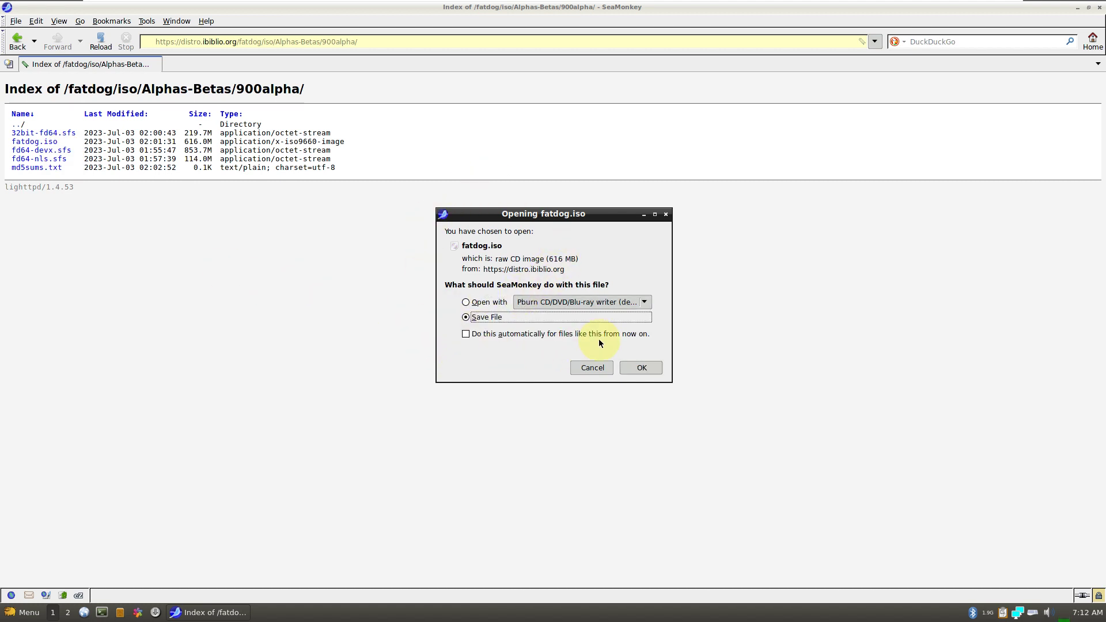
click(639, 368)
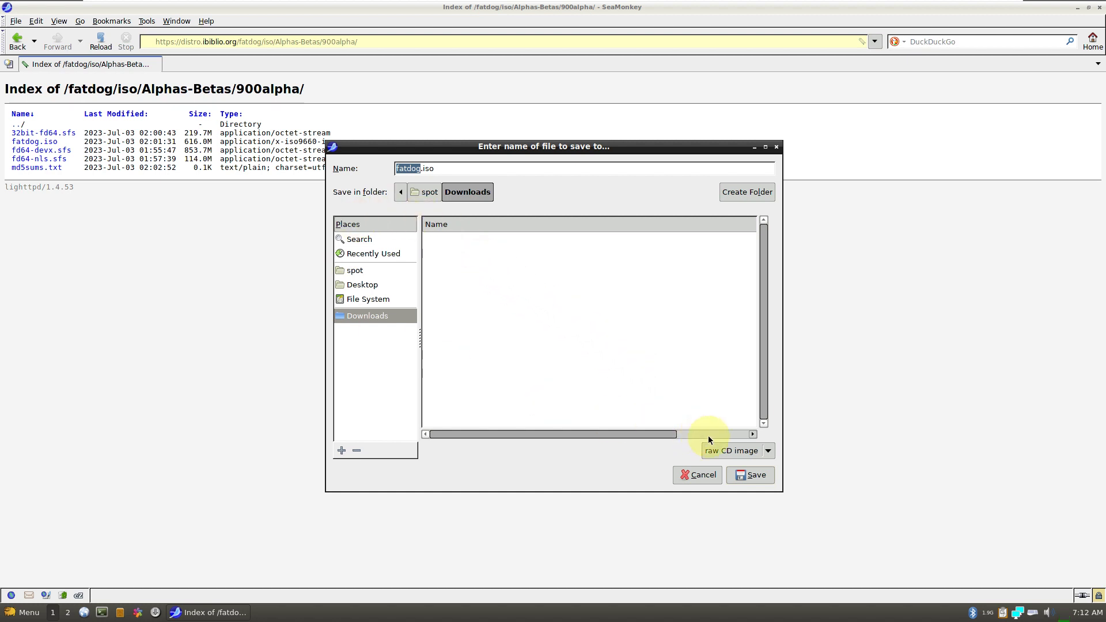
click(751, 475)
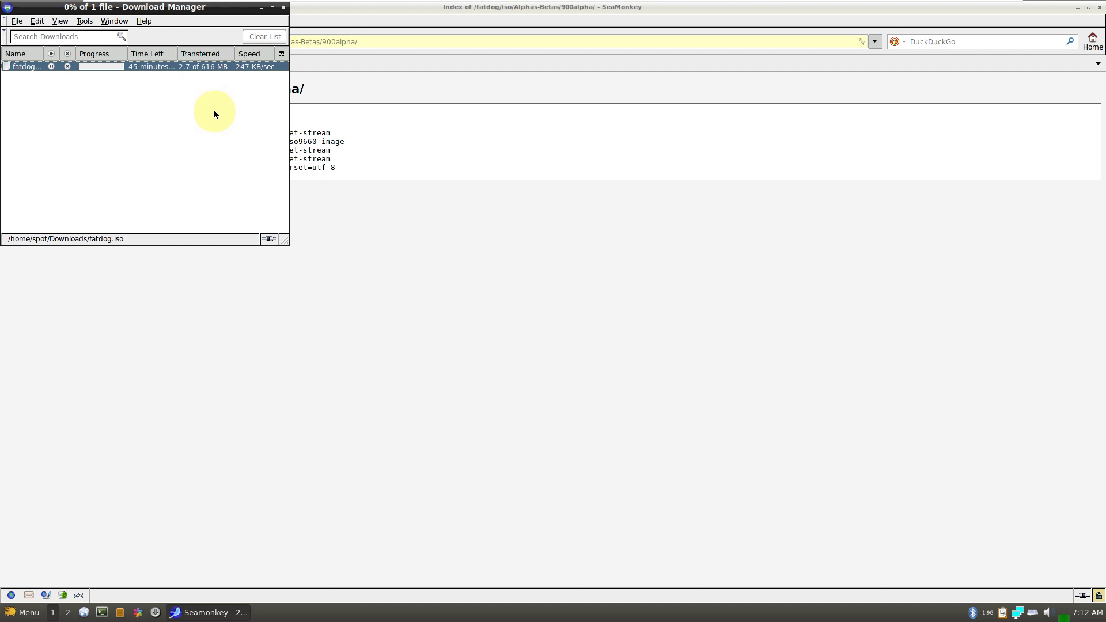
Cancel and clear the fatdog.iso download, and close the download manager and browser windows.
click(67, 66)
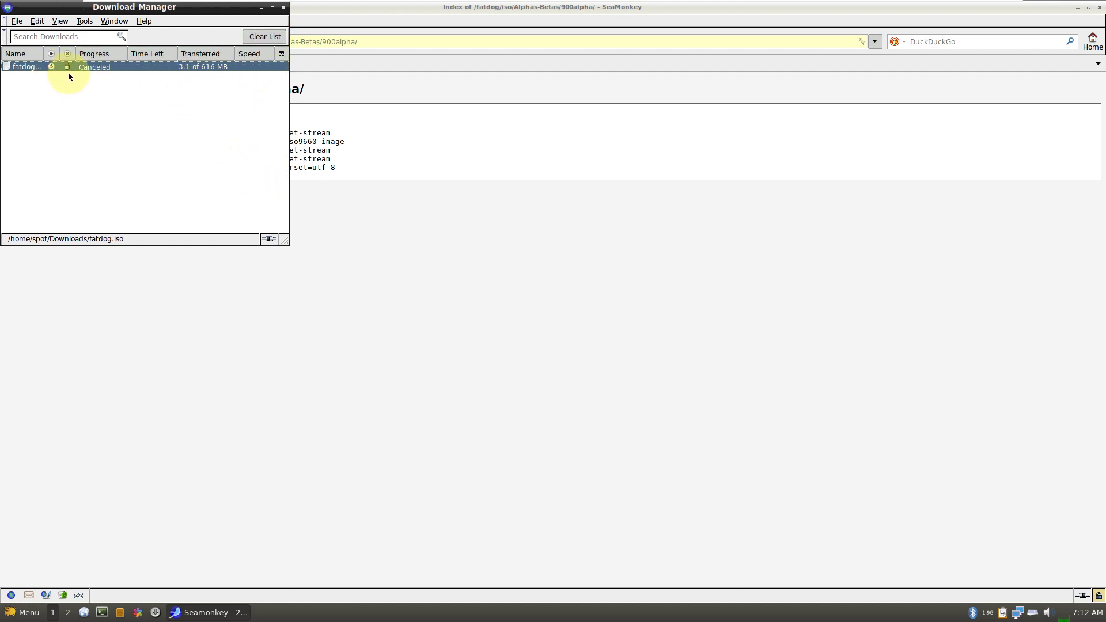
click(67, 67)
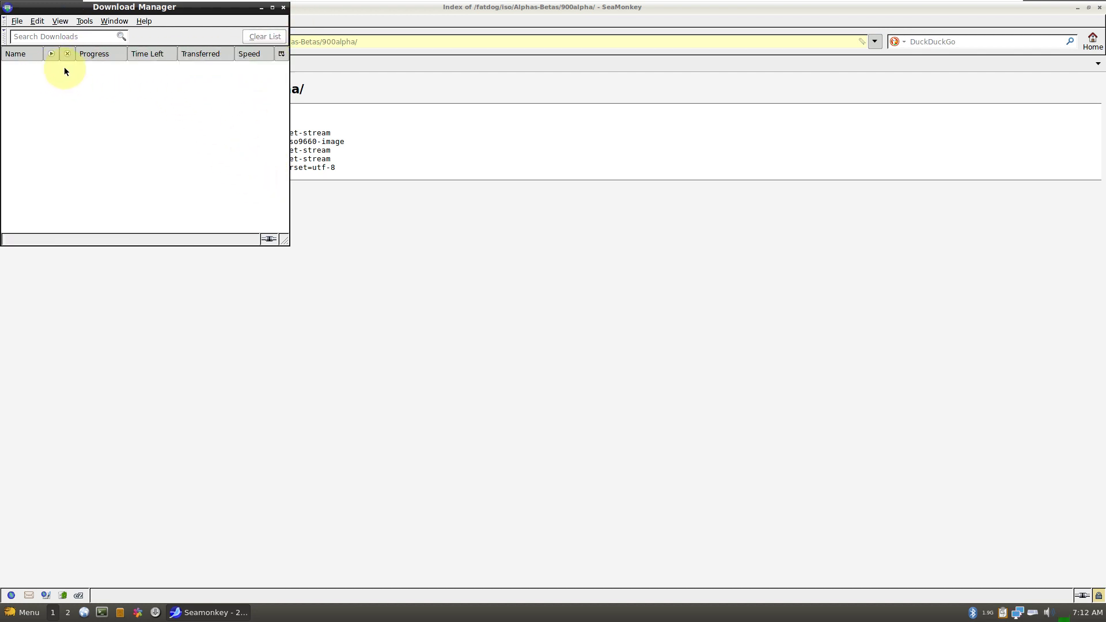
click(147, 22)
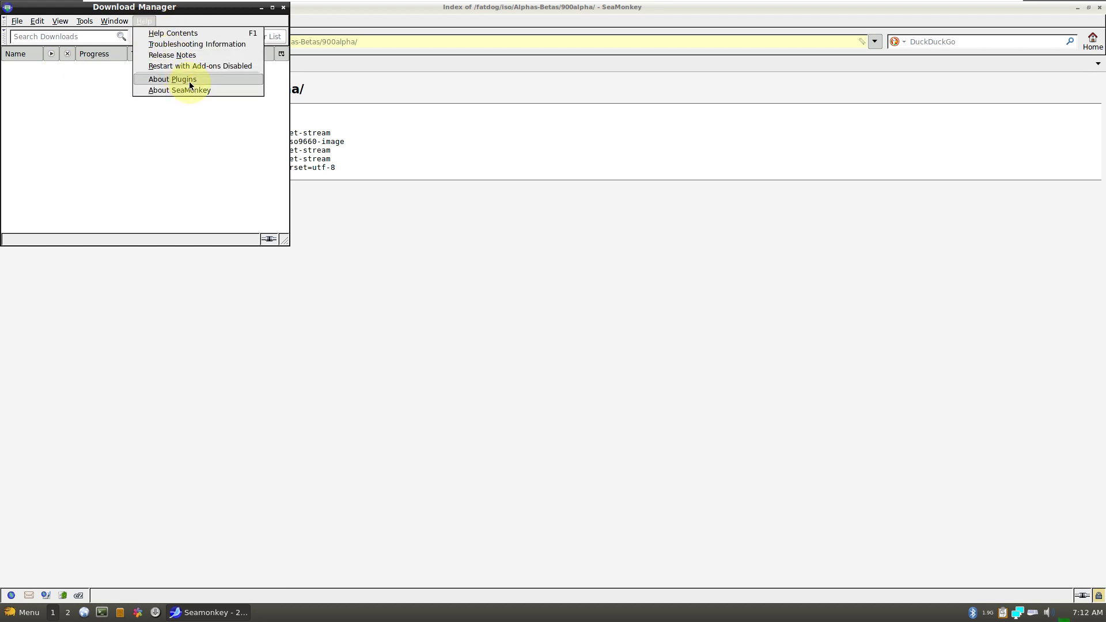
click(233, 116)
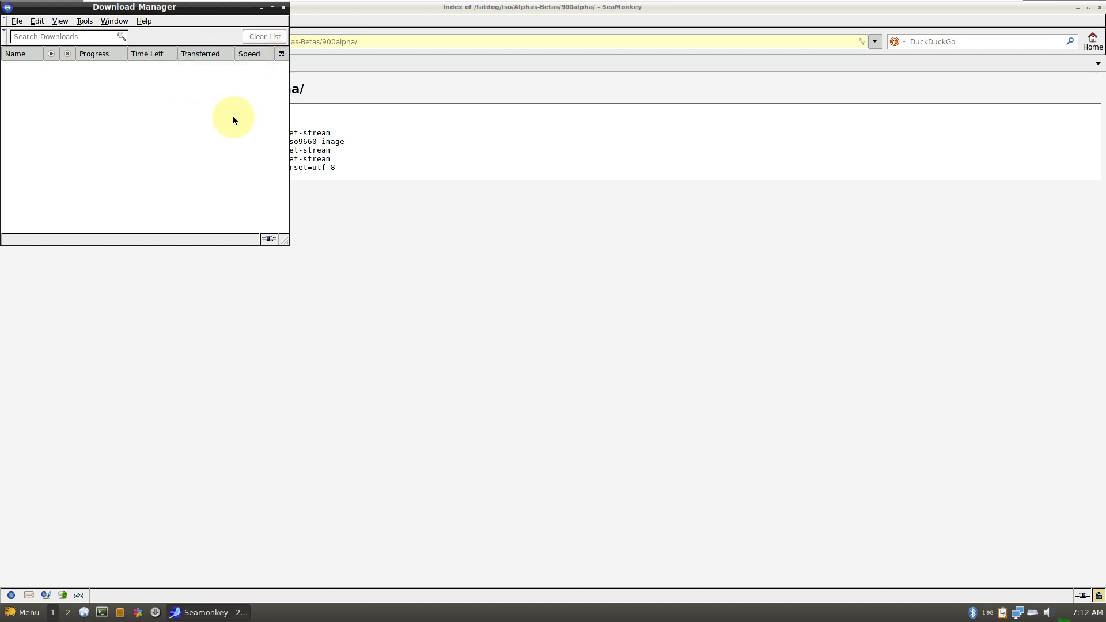
click(283, 7)
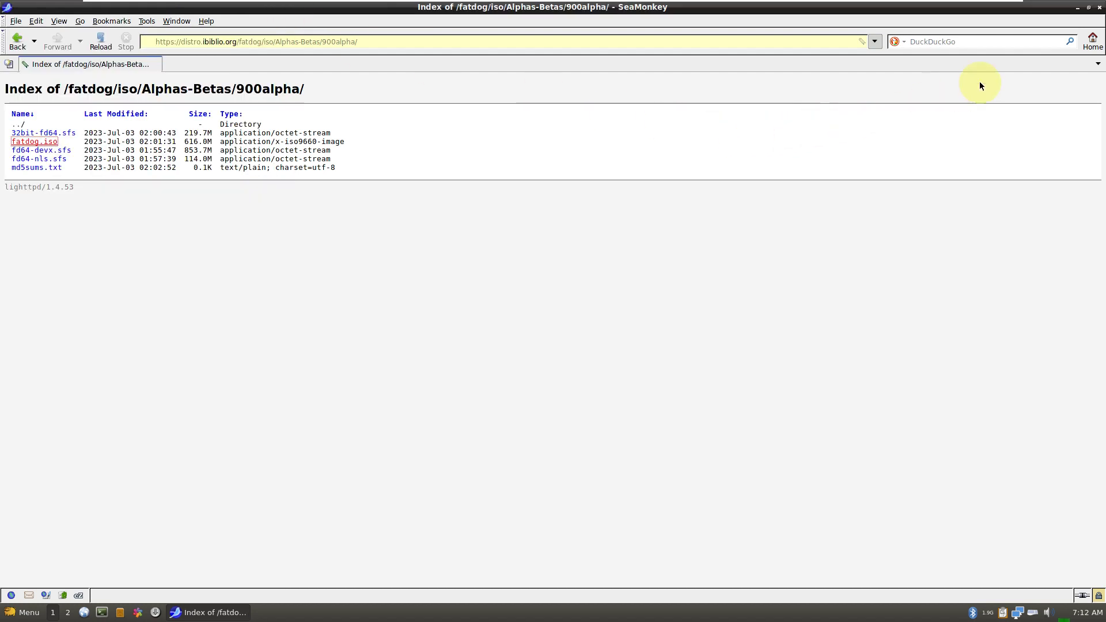
click(1100, 8)
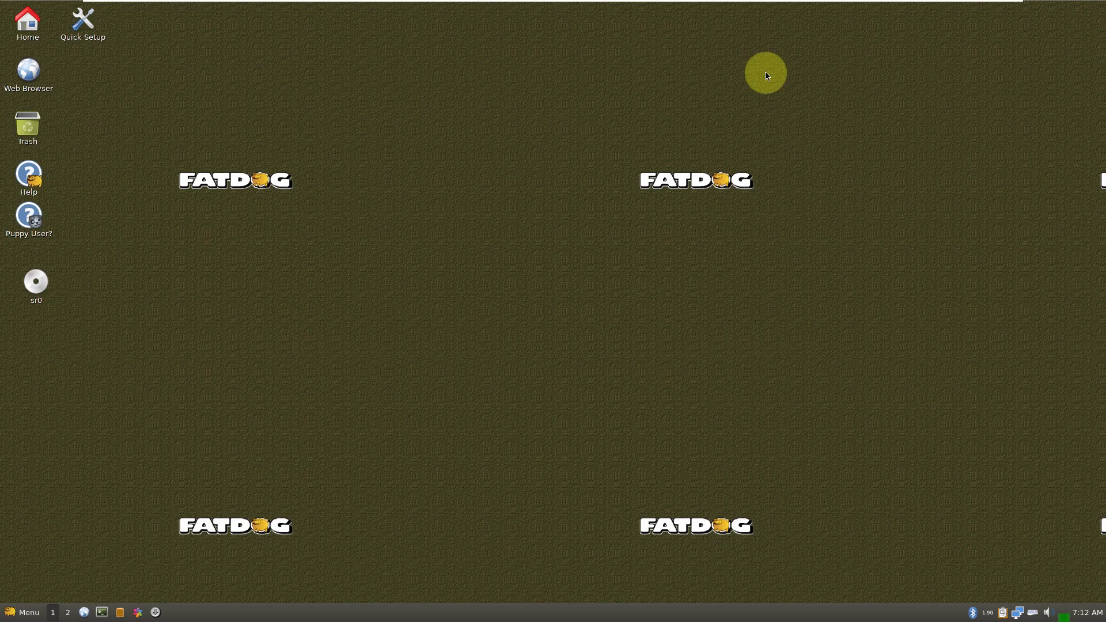
Open the Fatdog64 Control Panel, and launch Desktop Wallpaper from the Appearance group of the Fatdog64 control menu.
right_click(209, 91)
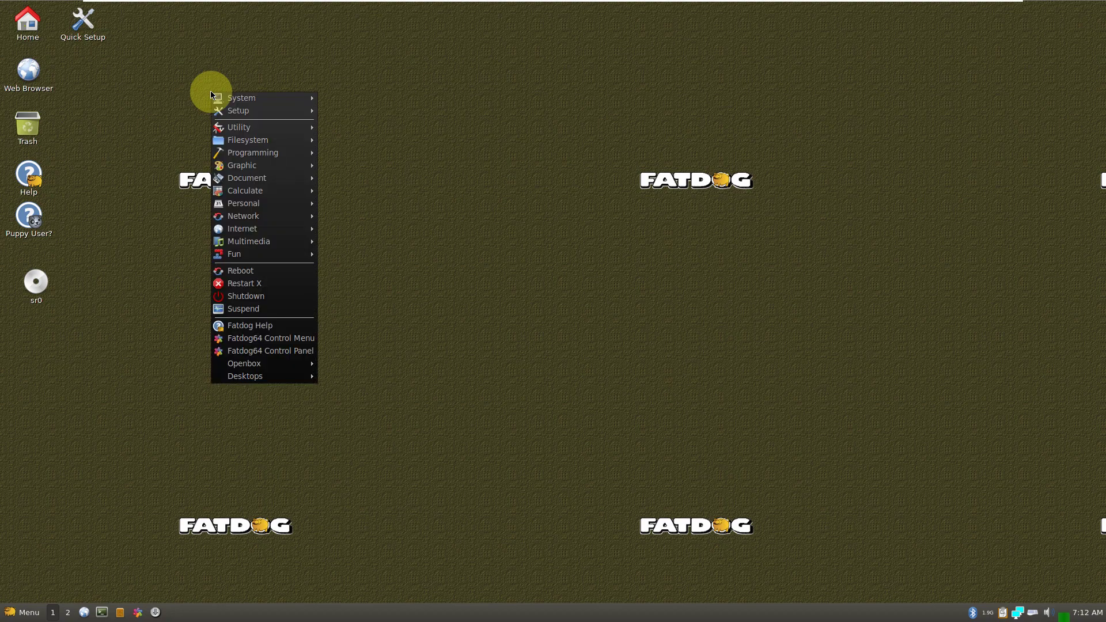
click(270, 353)
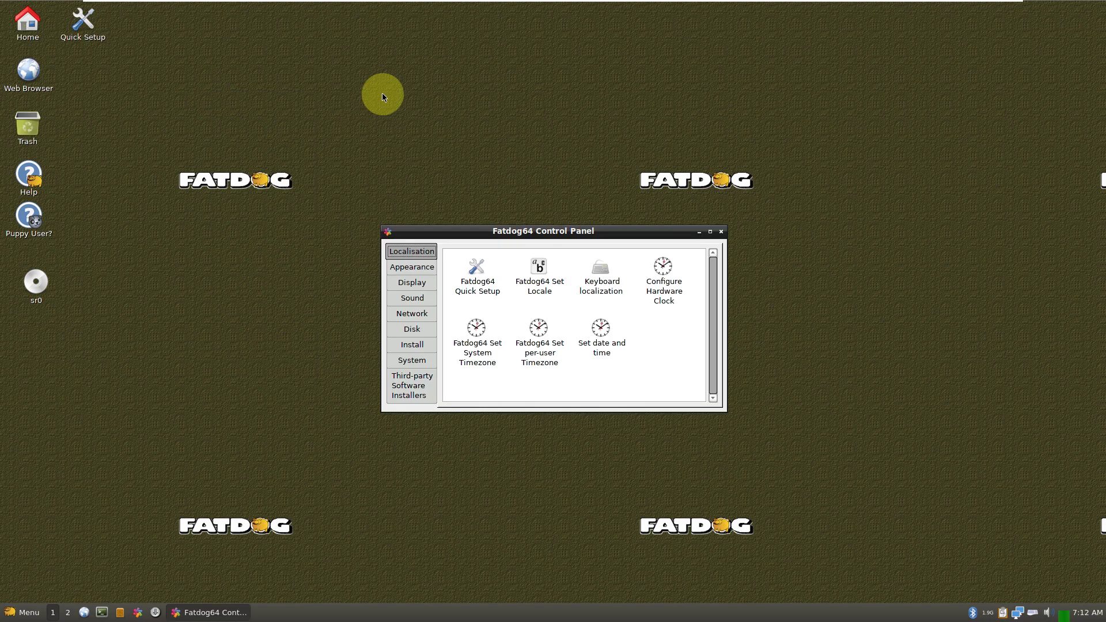
right_click(382, 92)
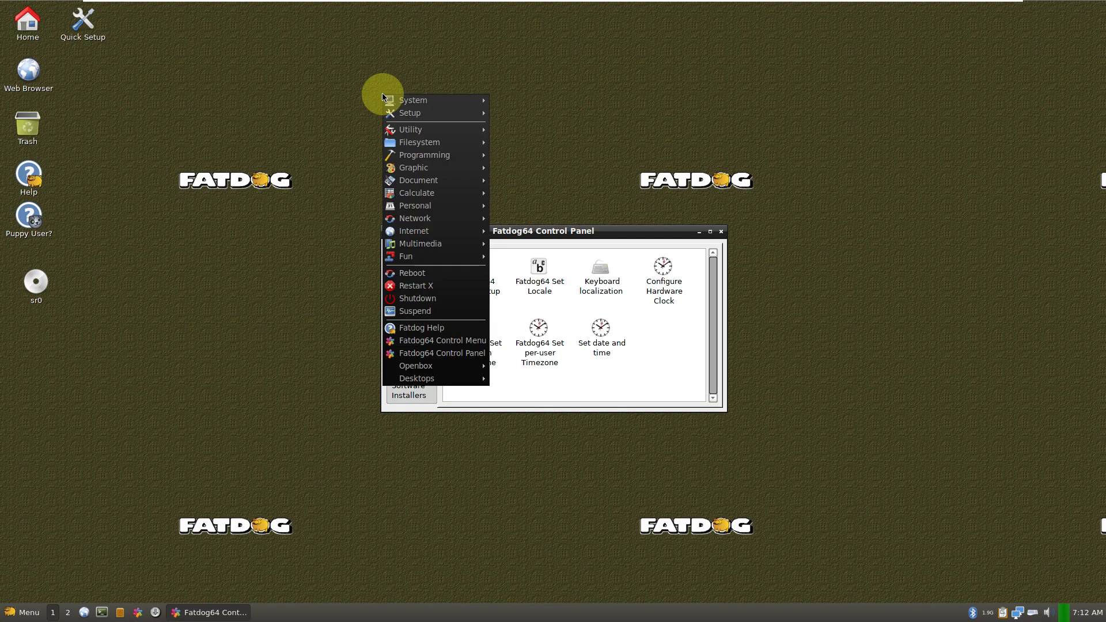
click(421, 334)
middle_click(237, 160)
mouse_move(389, 168)
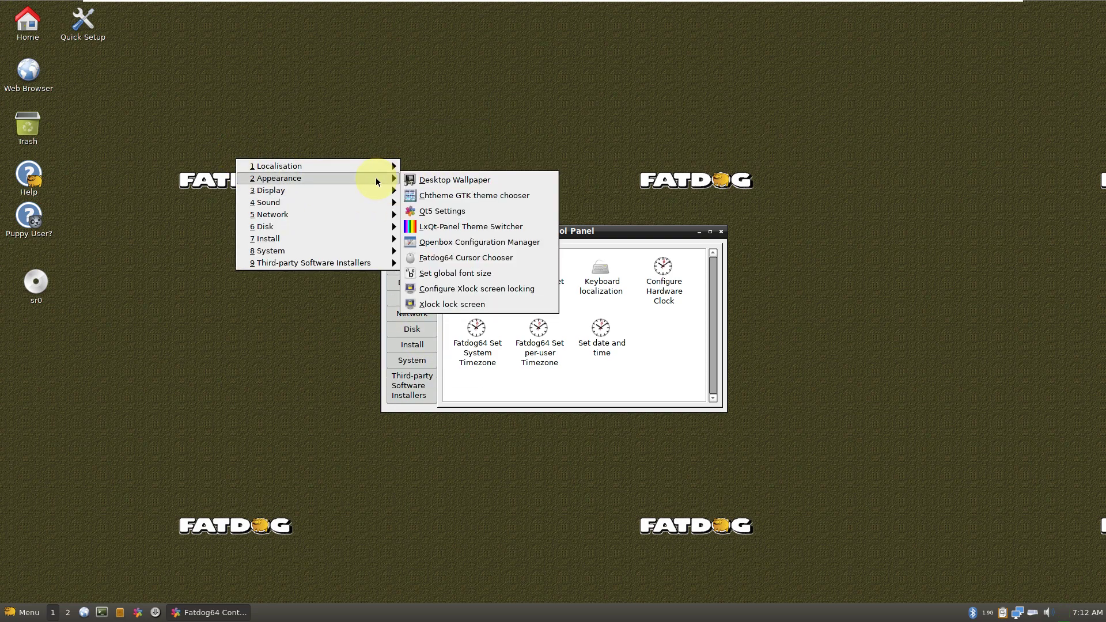
click(416, 181)
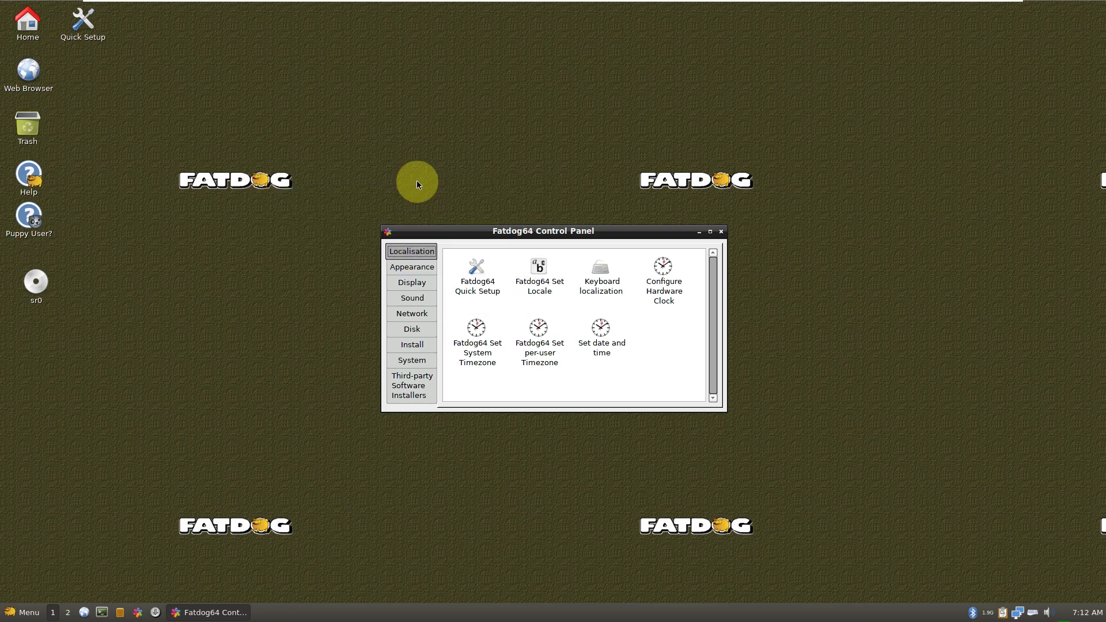
Try the fatdog-remastered.png wallpaper, and apply Fatdog64-700.jpg with Stretch placement as the final desktop background.
click(501, 261)
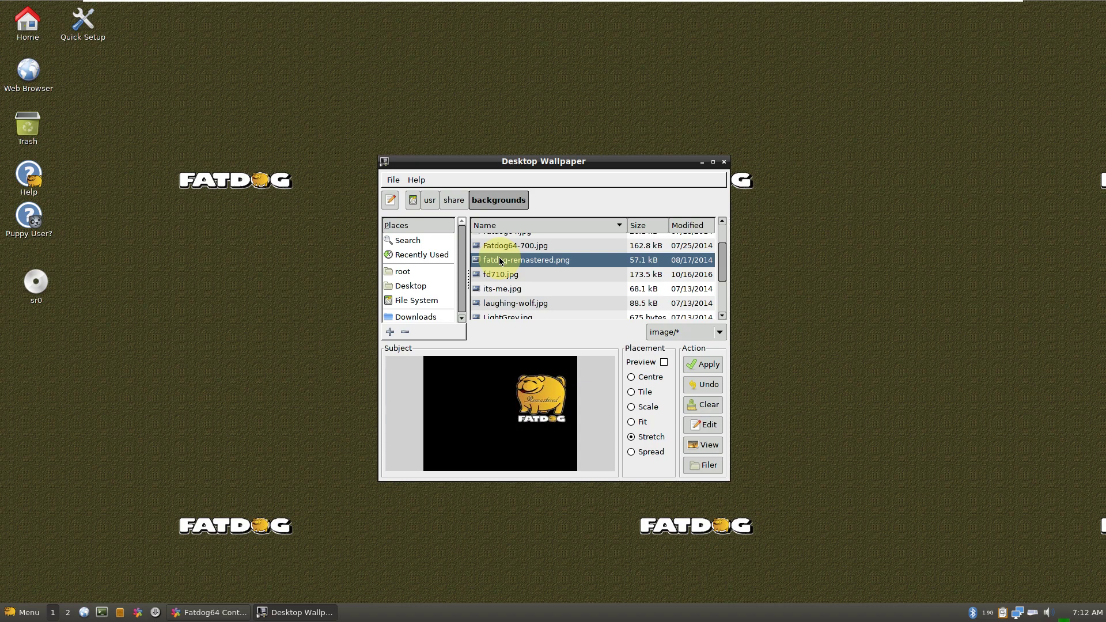
click(694, 367)
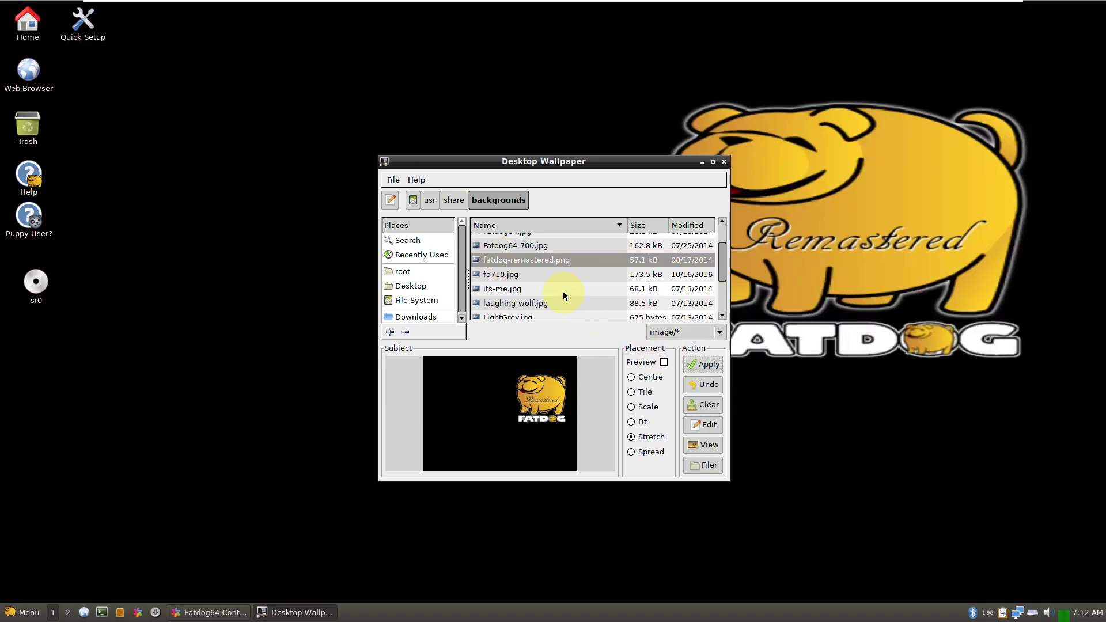
click(530, 246)
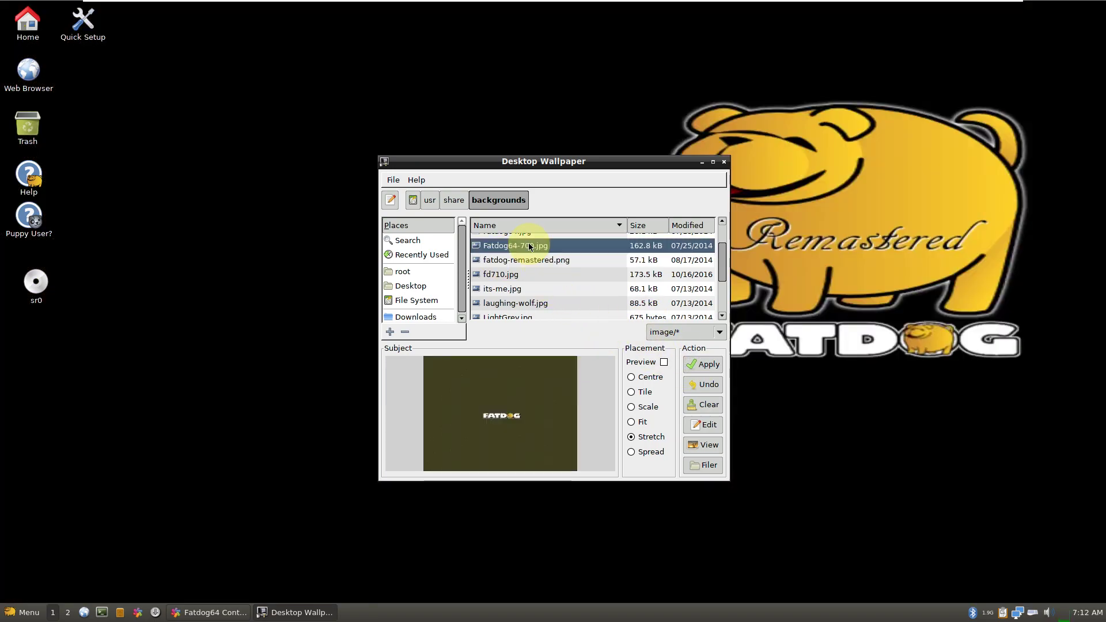
click(695, 368)
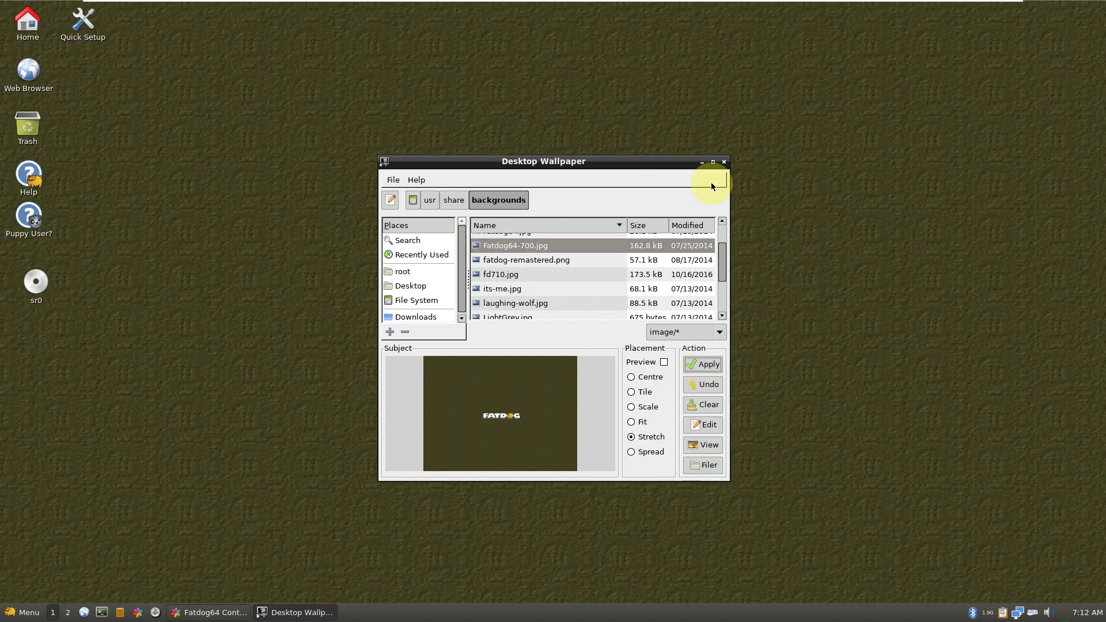
click(724, 162)
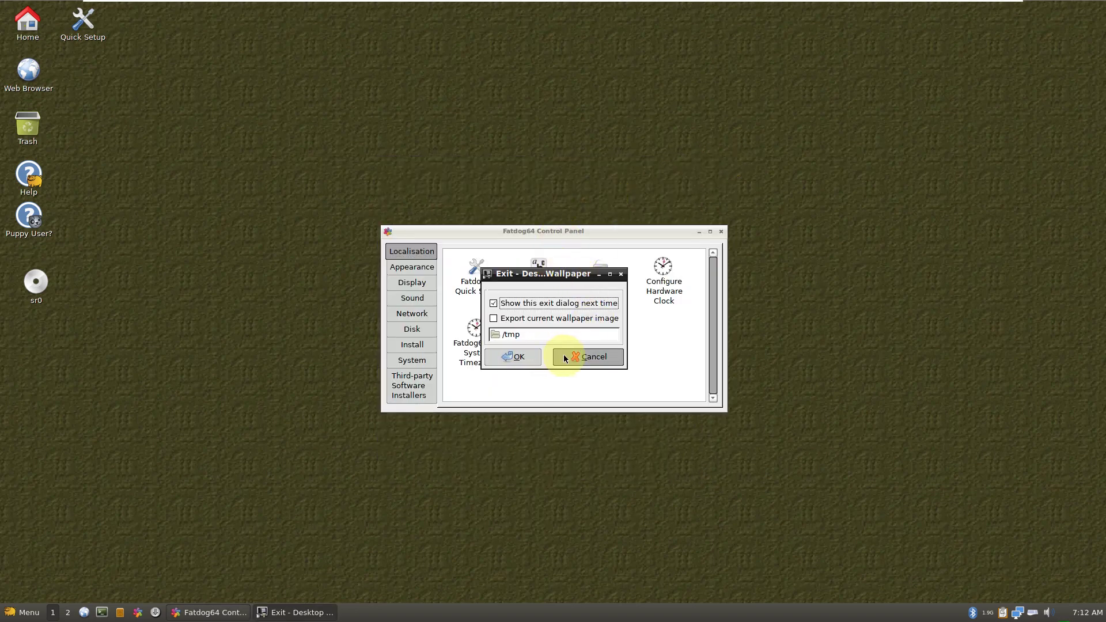
click(588, 357)
Look through the Appearance, Display and Sound tools in the Fatdog64 Control Panel and maximize its window.
drag(530, 233, 558, 118)
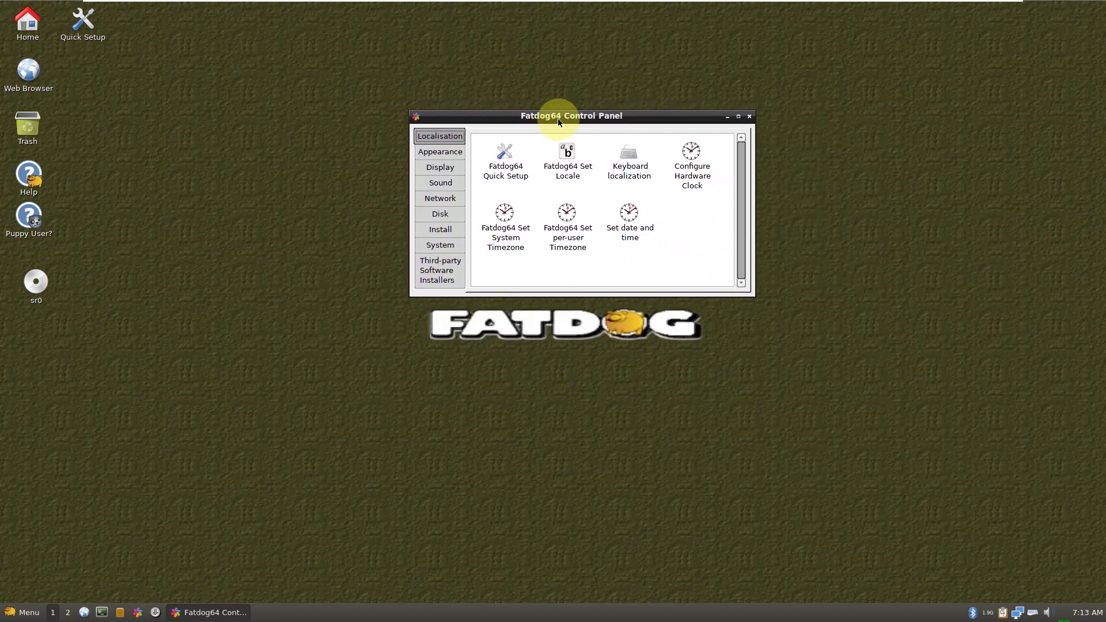
click(432, 154)
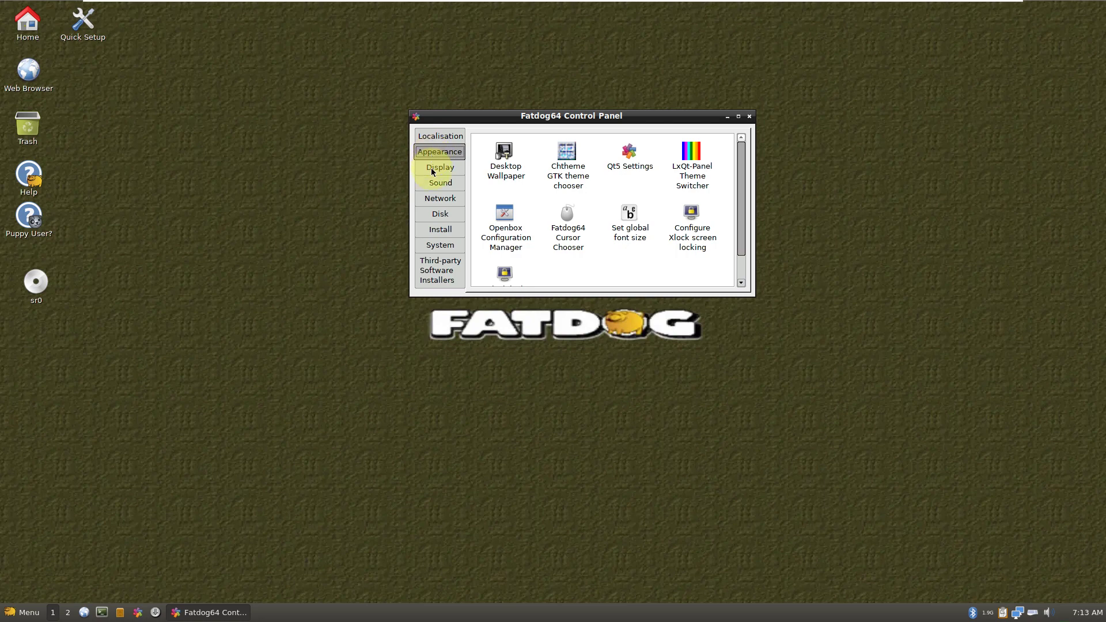
click(432, 171)
click(433, 185)
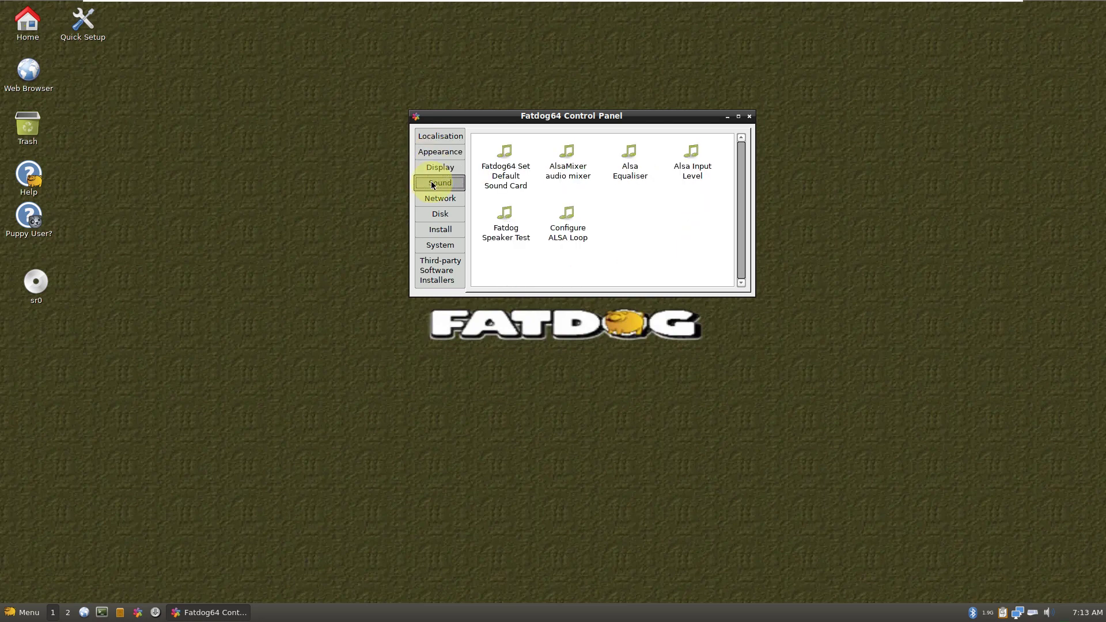
click(435, 168)
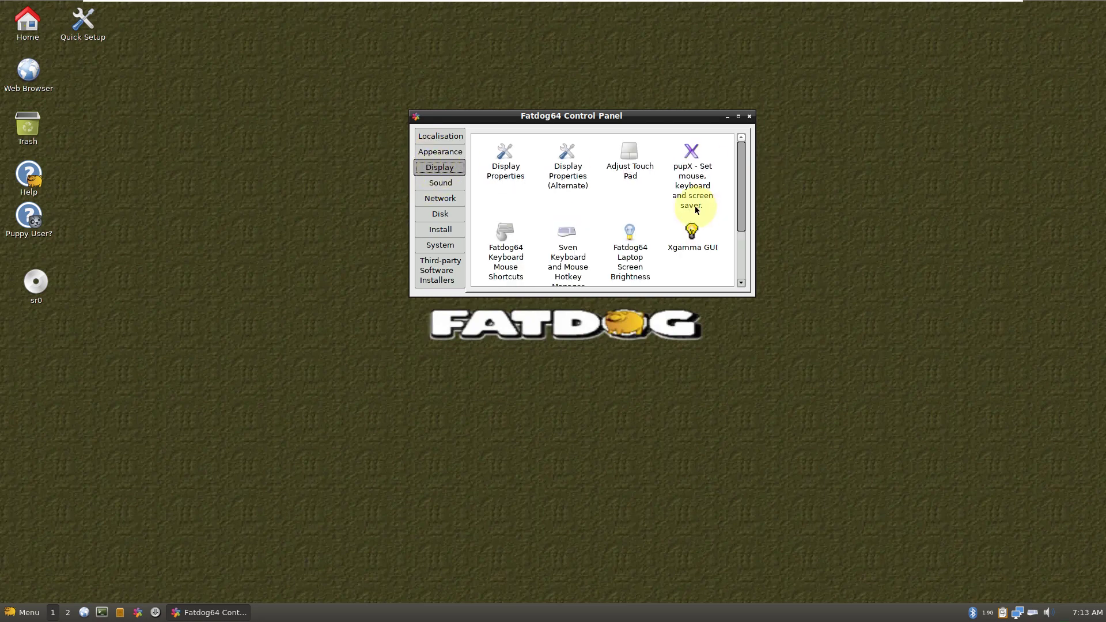
scroll(713, 174, down, 1)
click(738, 115)
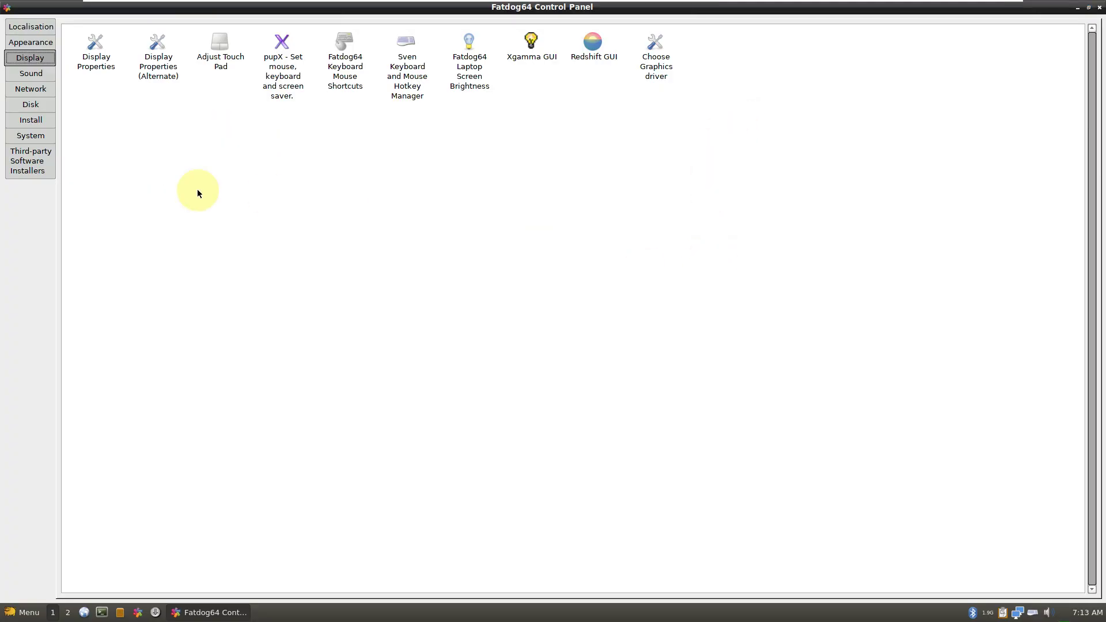
Go through every Fatdog64 Control Panel category from Localisation to Third-party Software Installers and examine the tools offered in each.
click(51, 31)
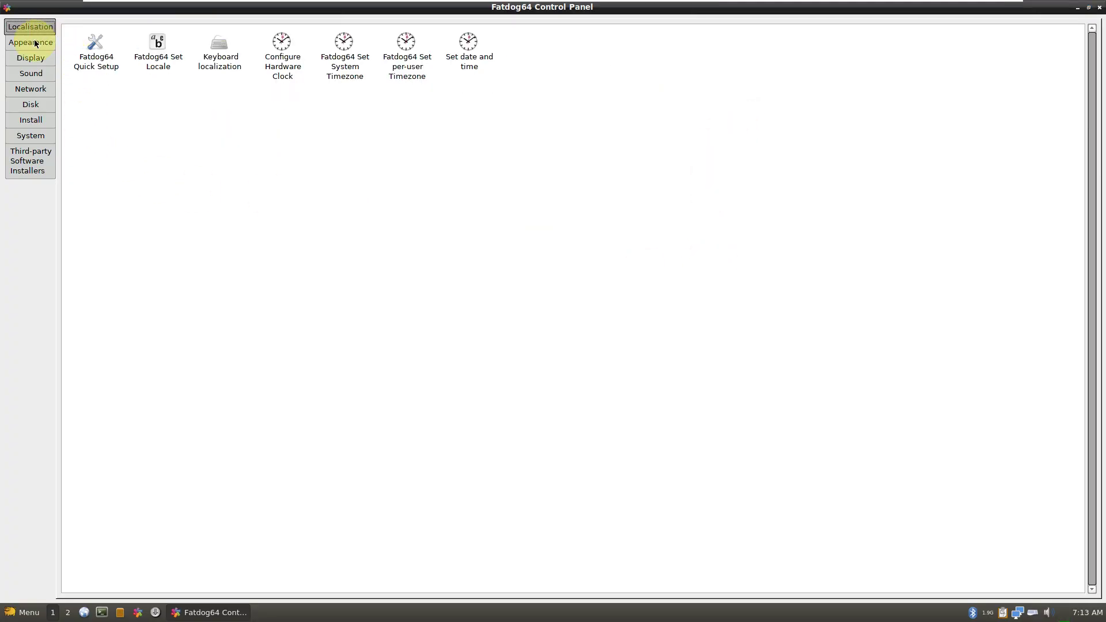
click(36, 43)
click(32, 59)
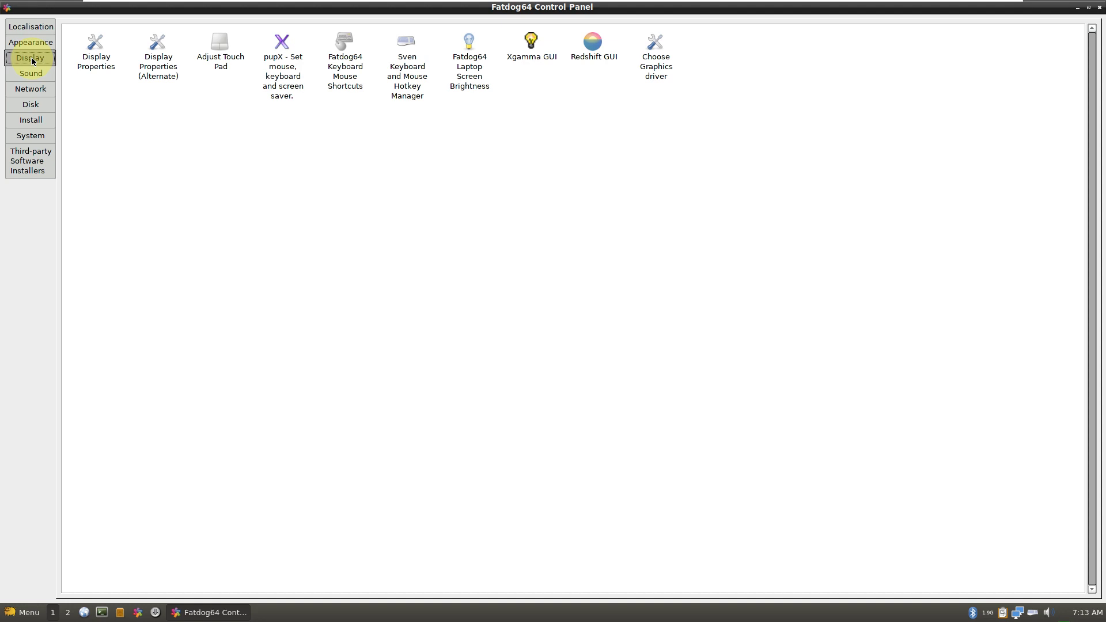
click(31, 73)
click(31, 89)
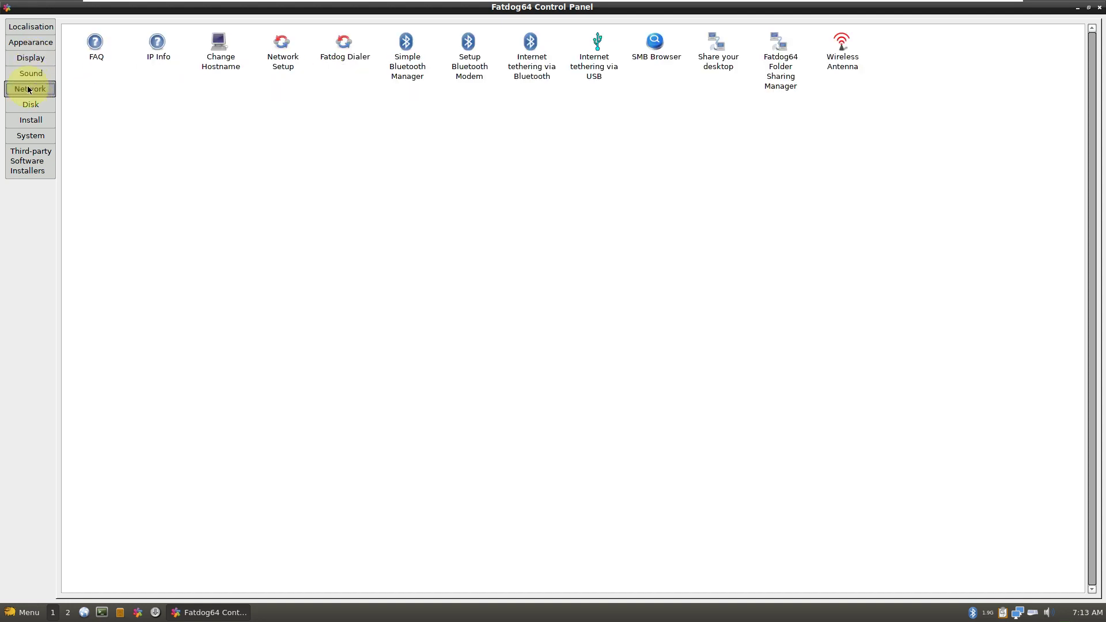
click(31, 104)
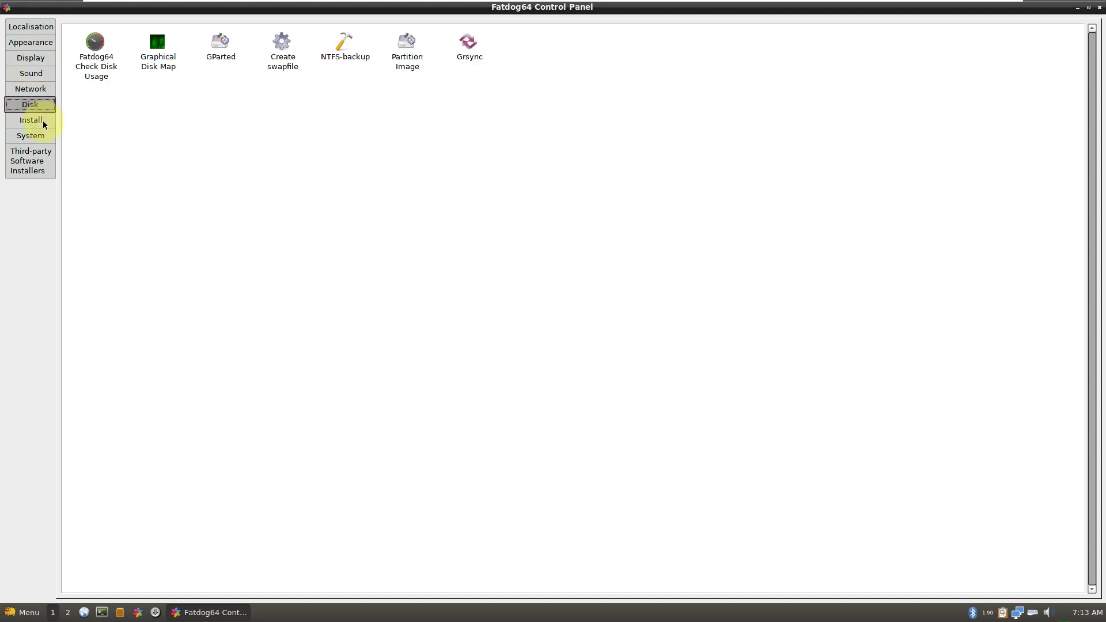
click(42, 120)
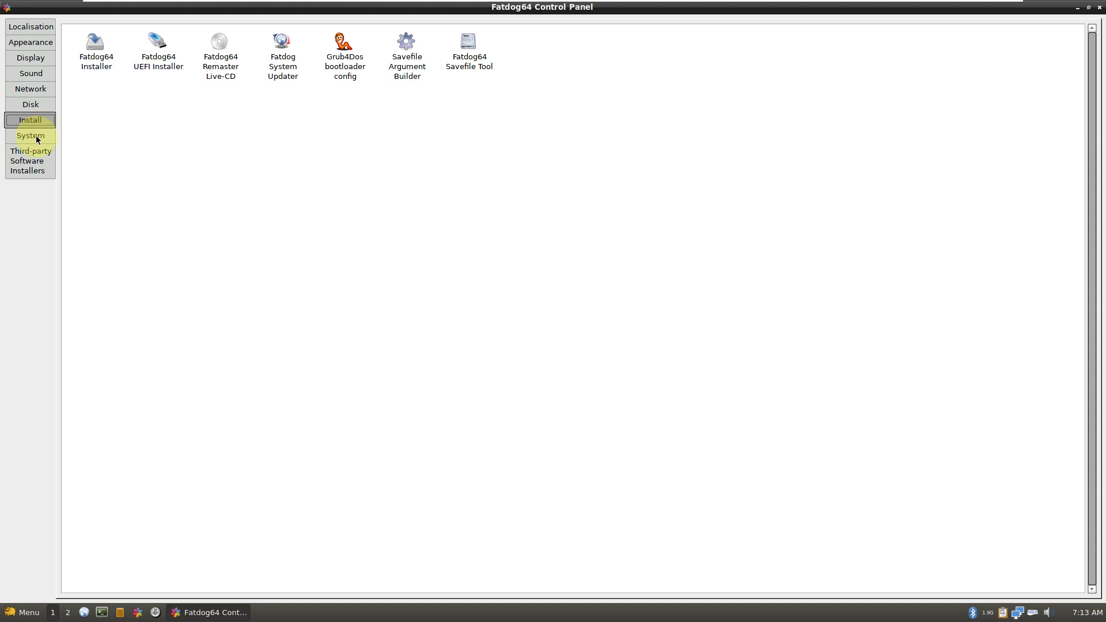
click(36, 136)
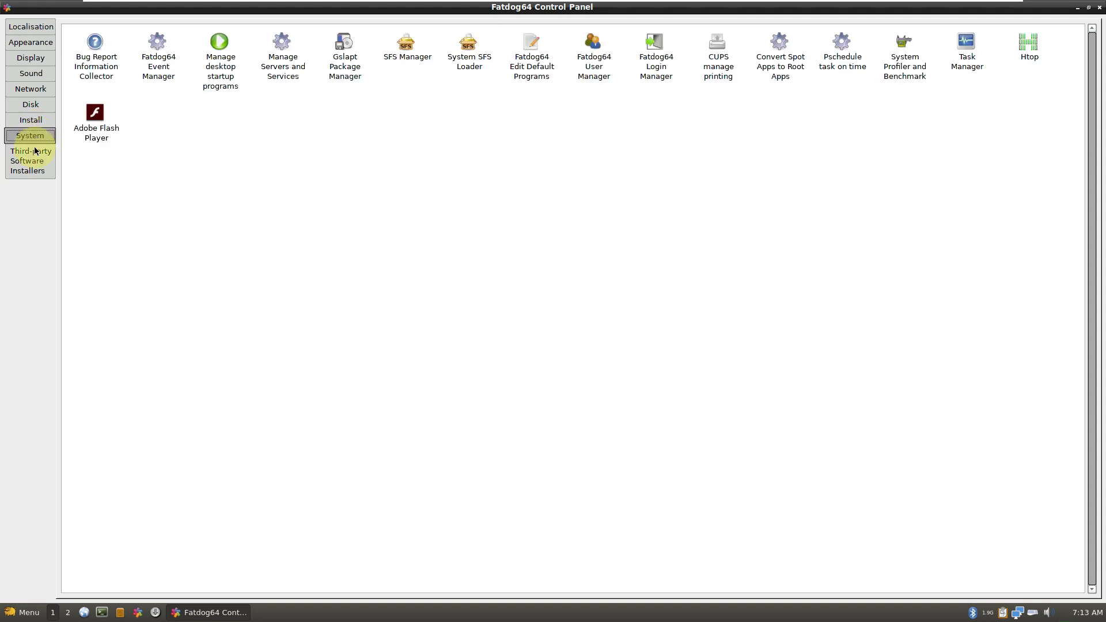
click(34, 151)
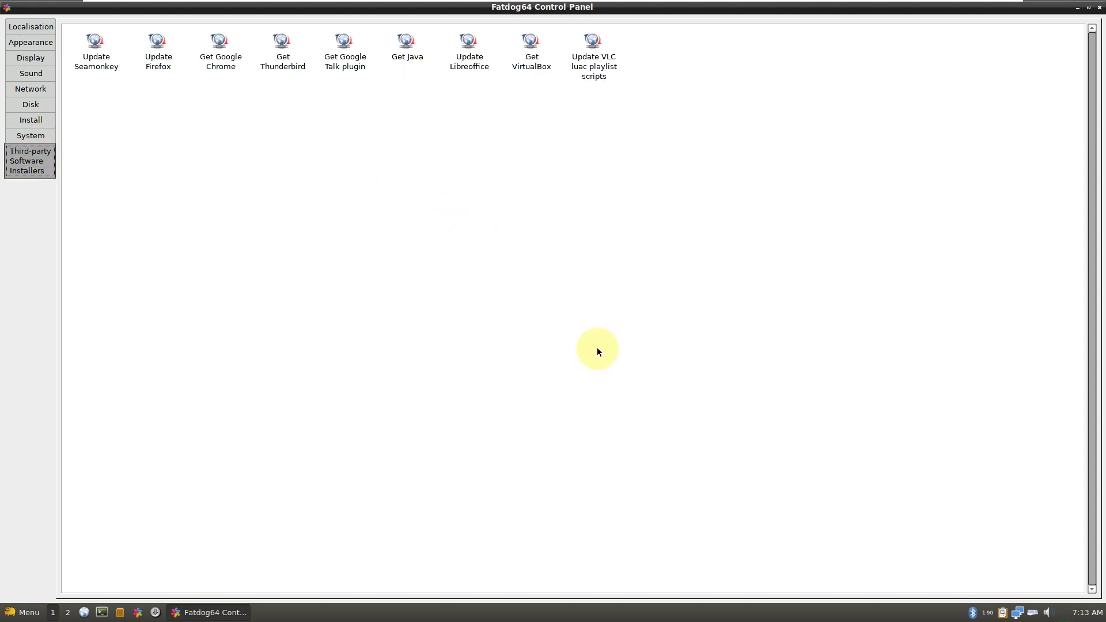
Close the Fatdog64 Control Panel, open Task Manager and check the sound volume control.
click(1099, 8)
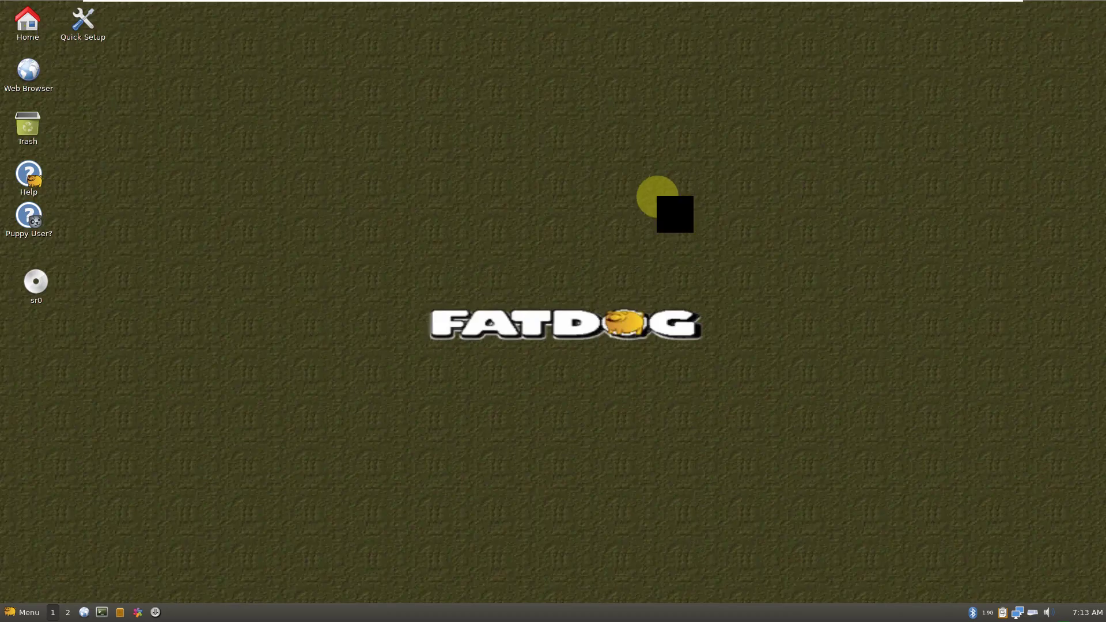
click(1070, 615)
click(1070, 616)
click(1070, 615)
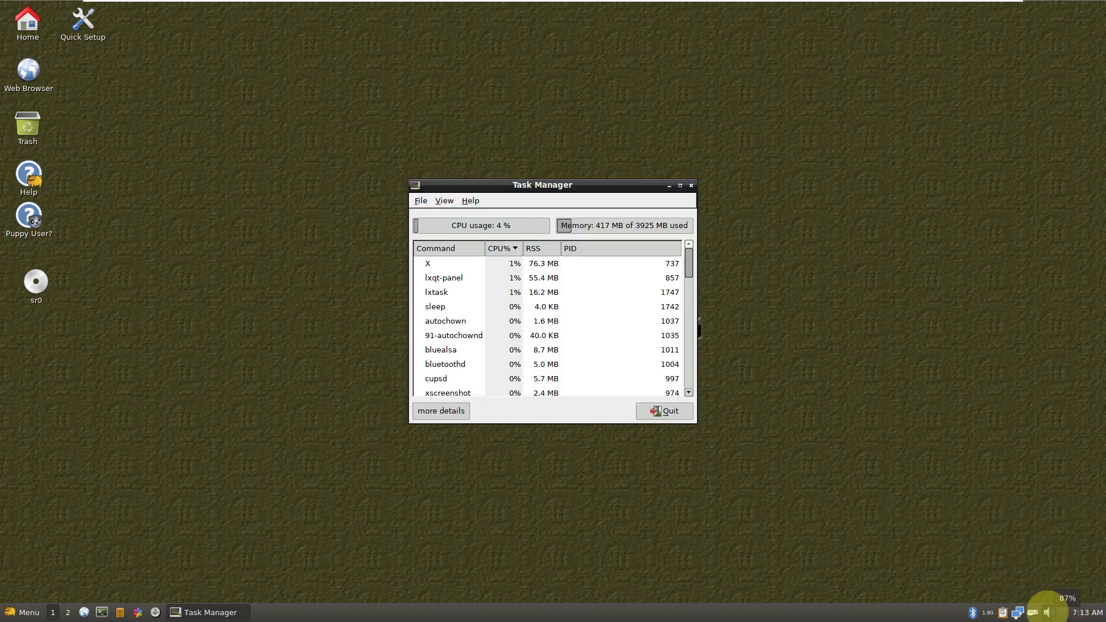
click(1047, 613)
click(1048, 613)
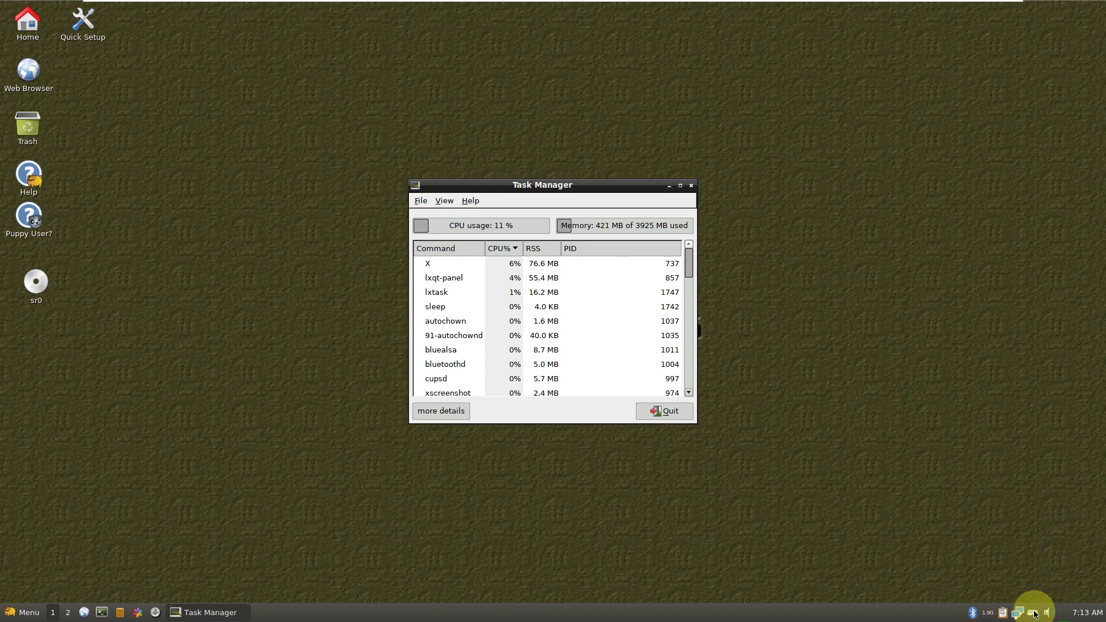
Open the Sven preferences window with its keyboard shortcuts, and open the Network Tool.
right_click(1035, 614)
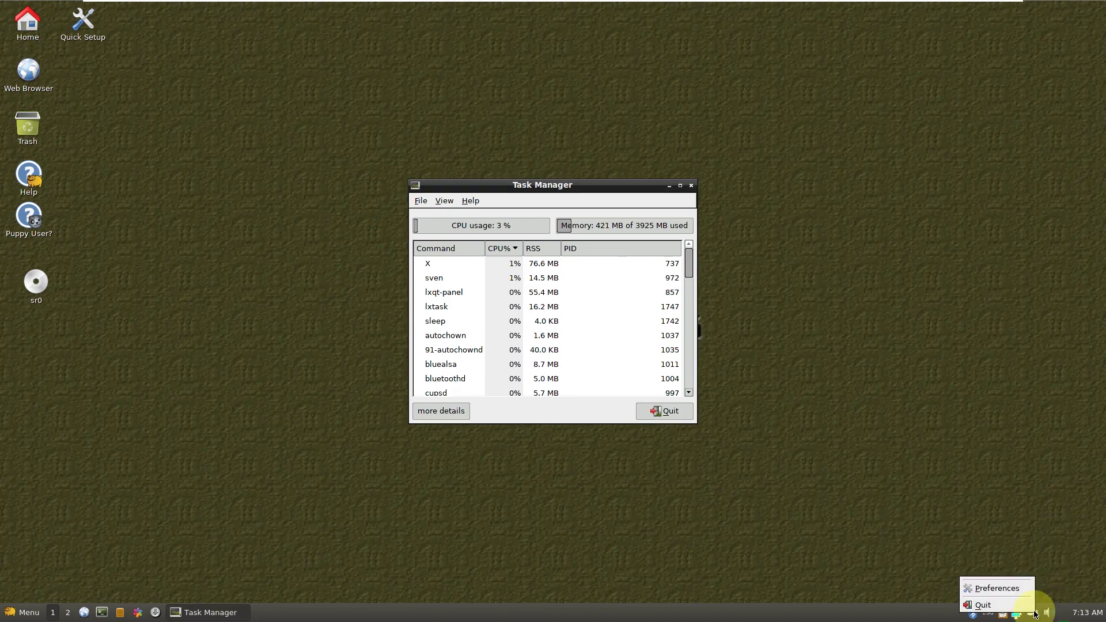
click(1014, 588)
click(1023, 612)
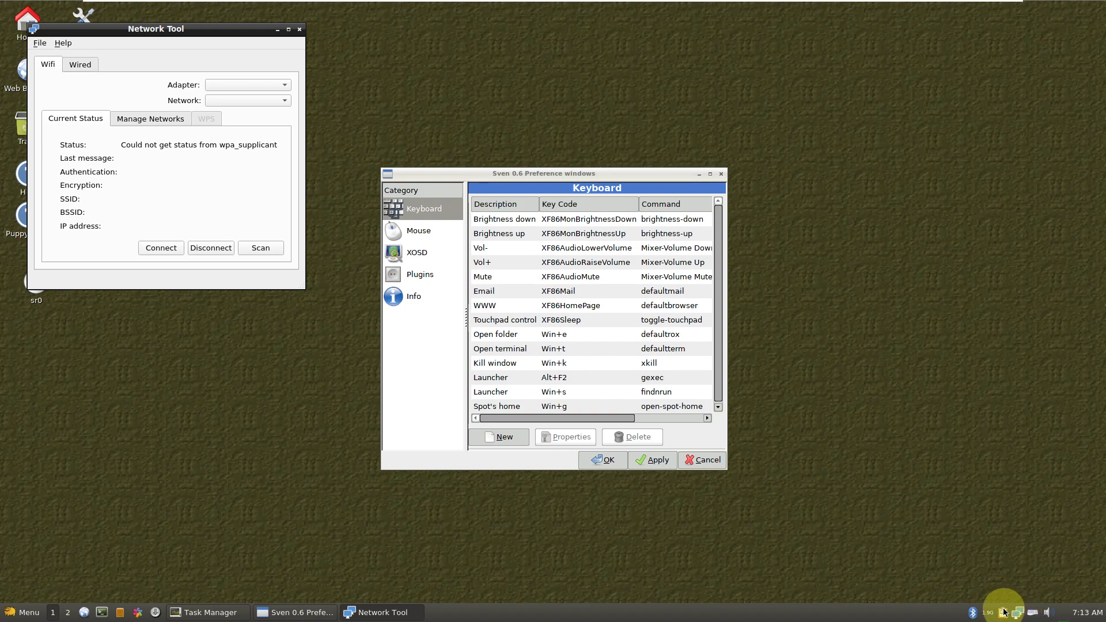
Show the About information of the glipper-lite clipboard manager and check the Bluetooth applet's options without choosing any.
right_click(1003, 612)
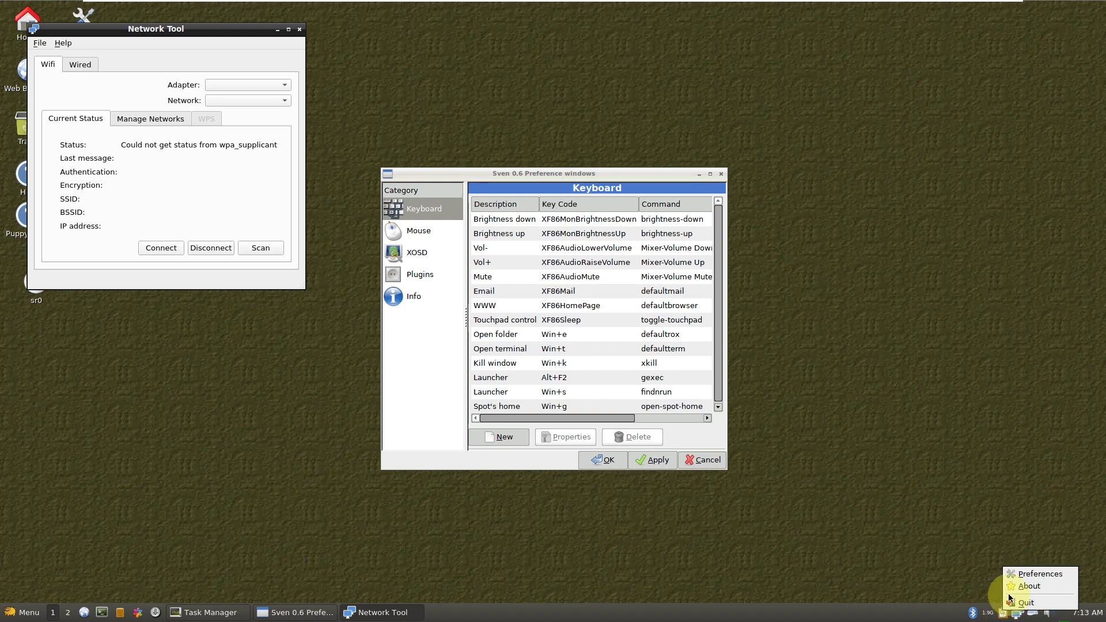
click(1012, 588)
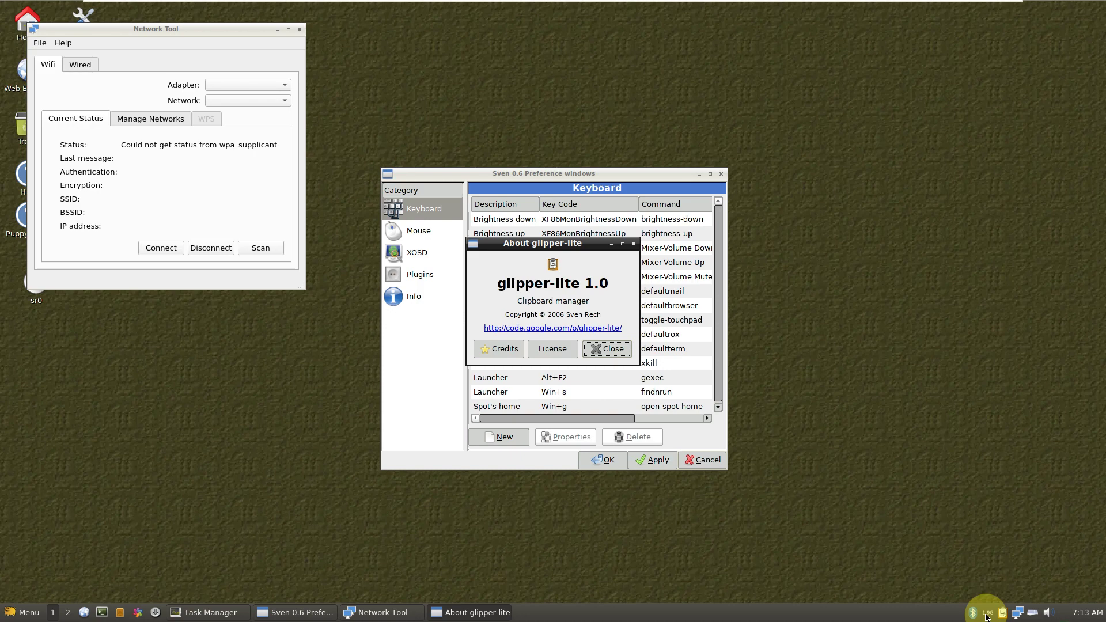
right_click(973, 612)
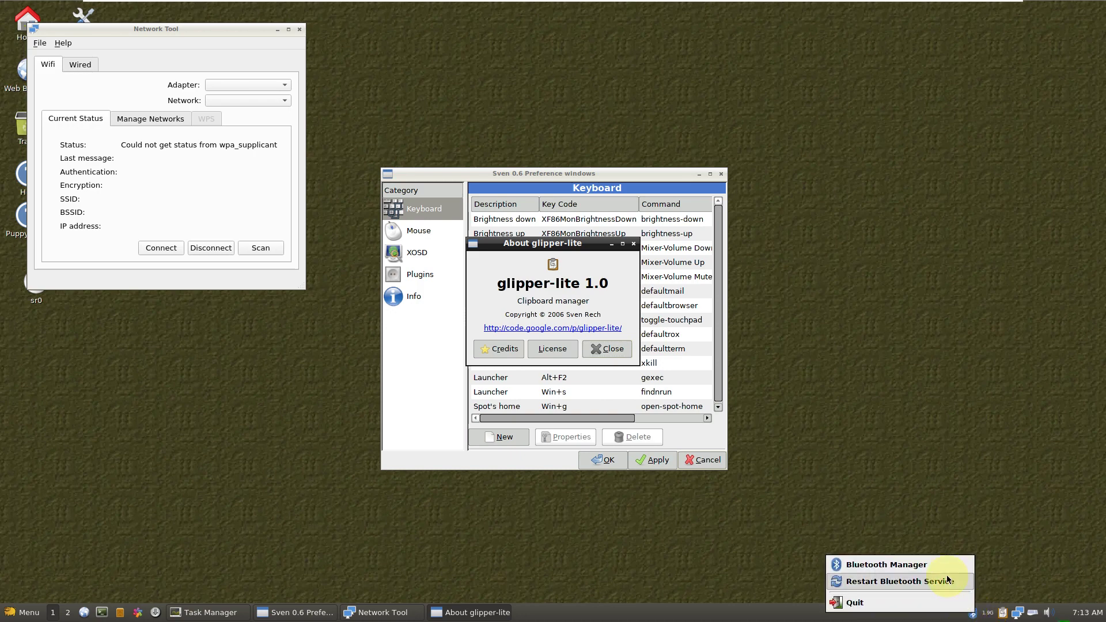
click(898, 466)
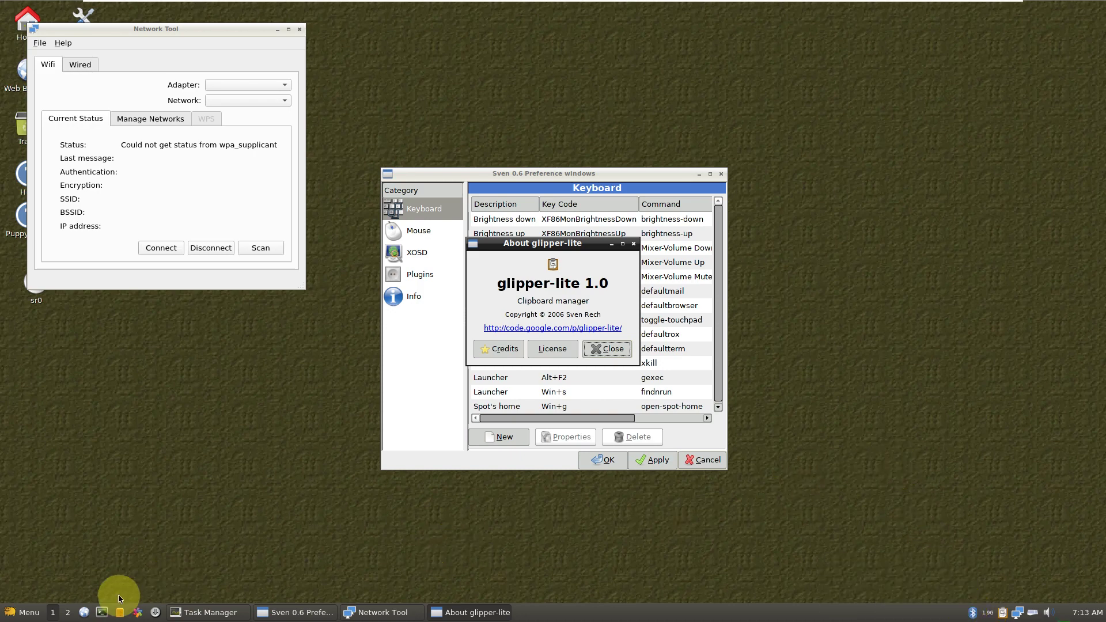
Look over the System applications and launch the Fatdog64 Control Panel from the Setup category.
click(19, 611)
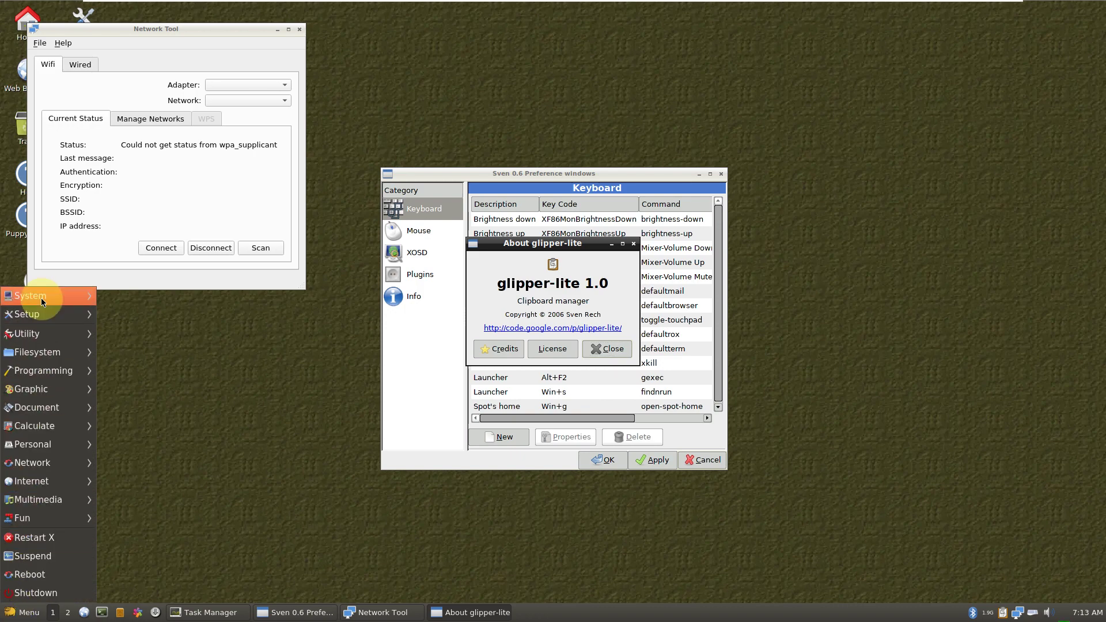
mouse_move(40, 297)
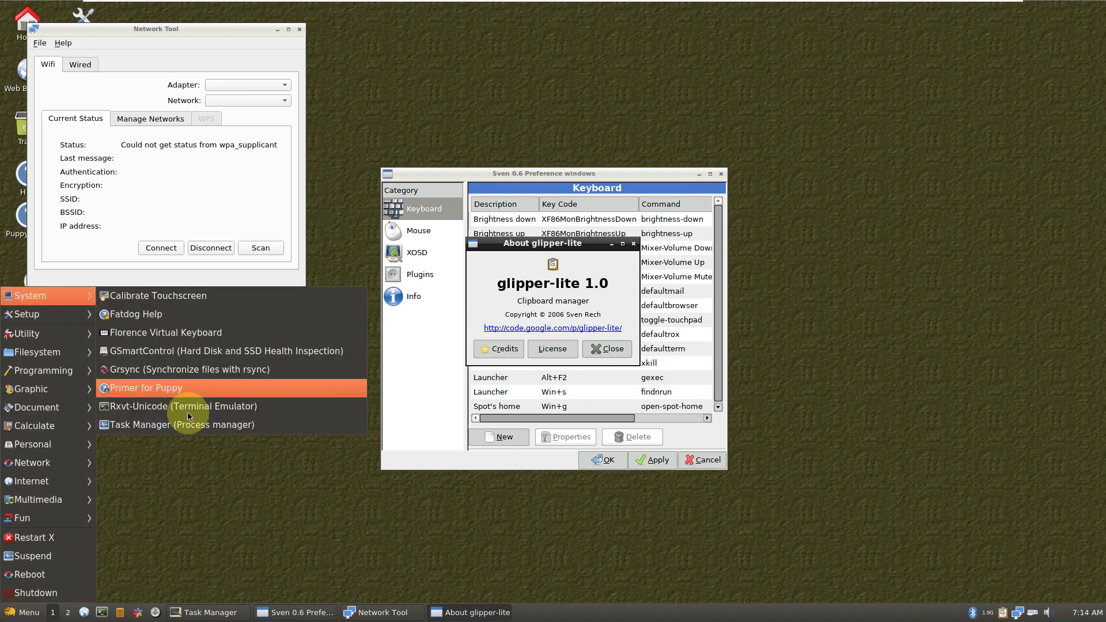
mouse_move(75, 313)
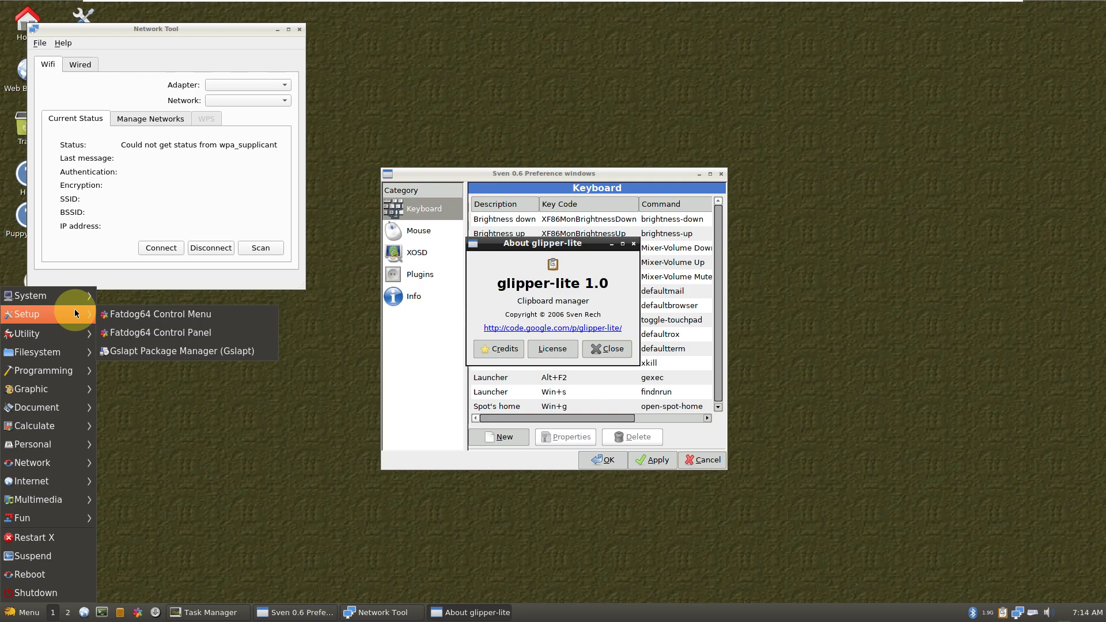
click(142, 334)
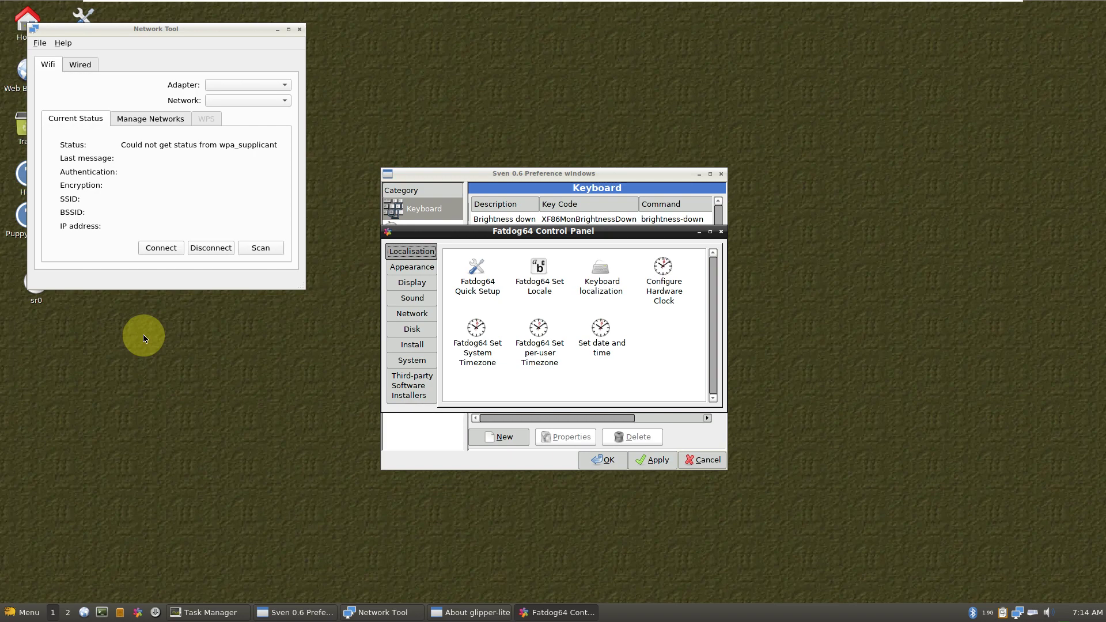
Look over the Utility applications and launch the Leafpad text editor.
click(26, 611)
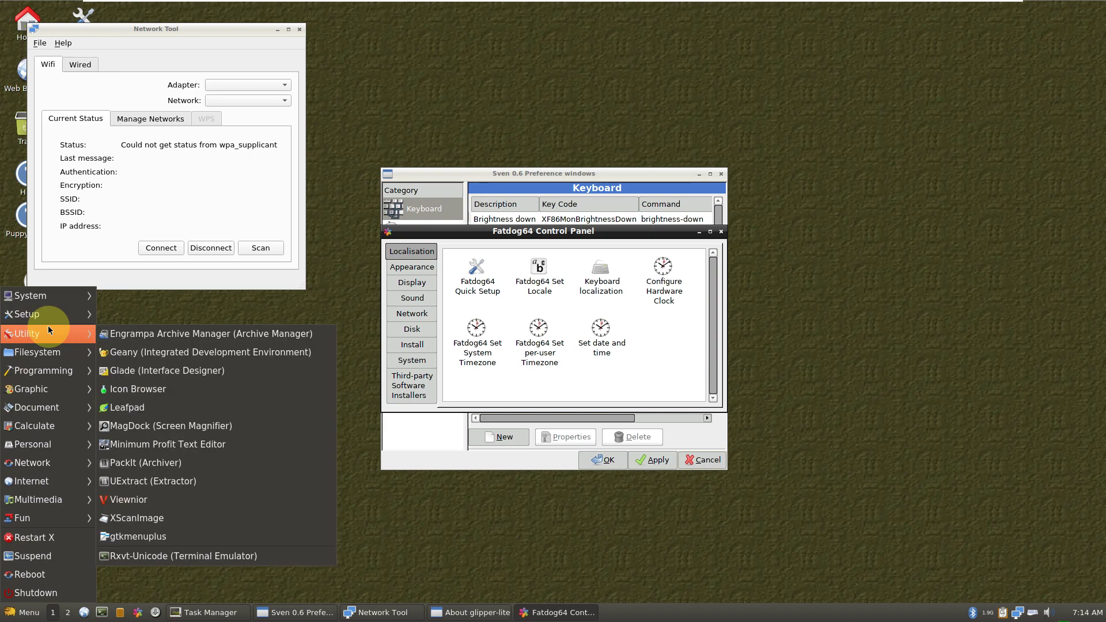
mouse_move(48, 343)
click(131, 406)
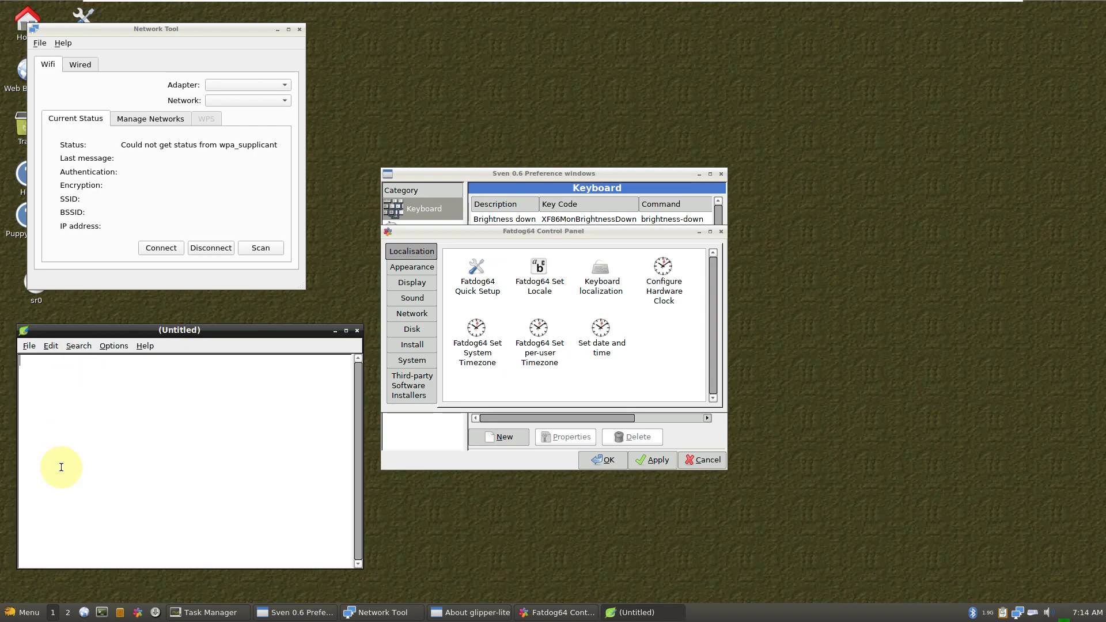
Look over the Programming applications, and launch LibreOffice Draw and GNU Image Manipulation Program from the Graphic category.
click(21, 612)
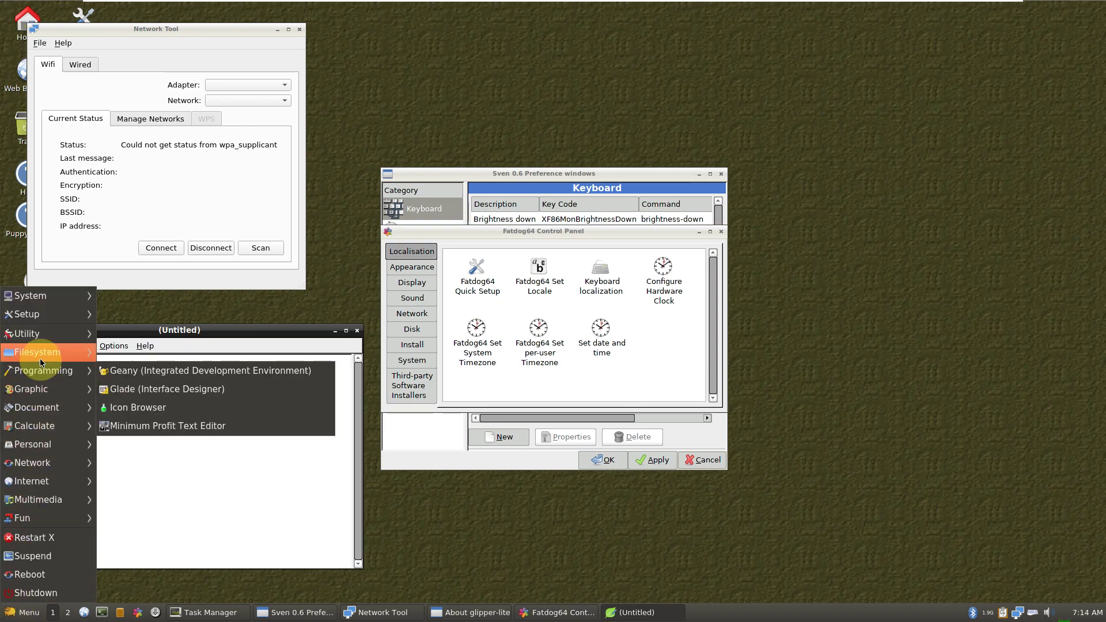
mouse_move(39, 358)
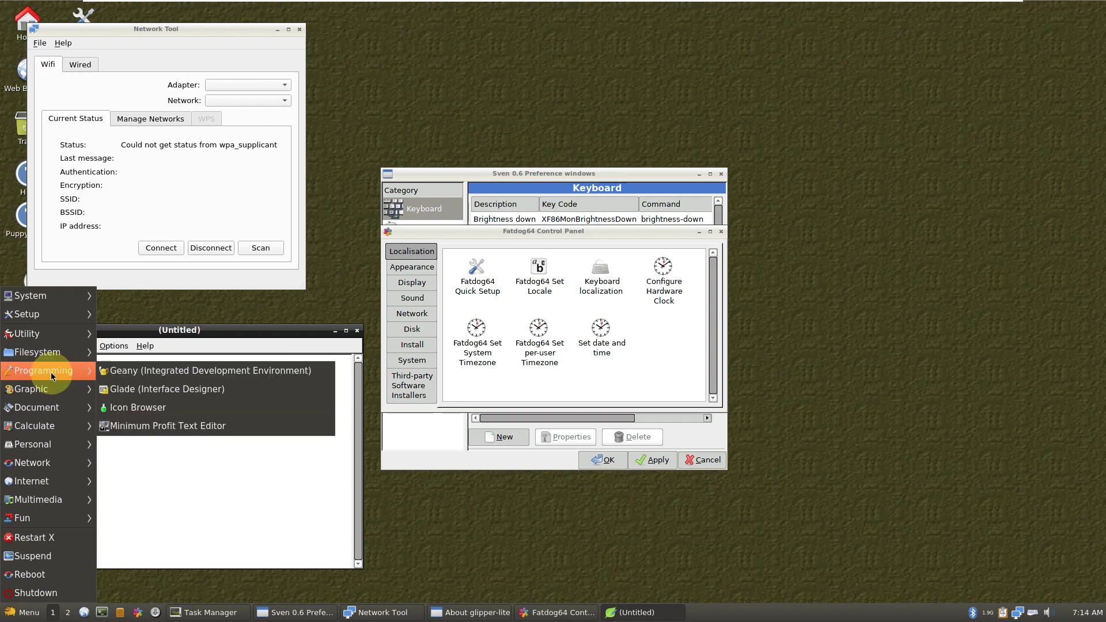
mouse_move(44, 391)
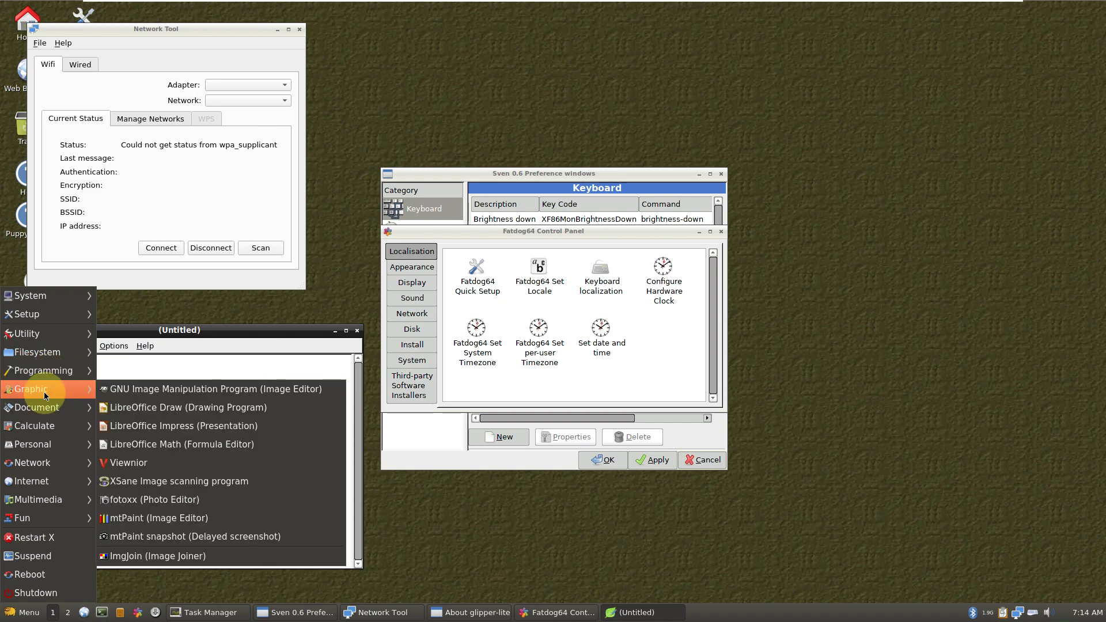
click(136, 405)
click(11, 614)
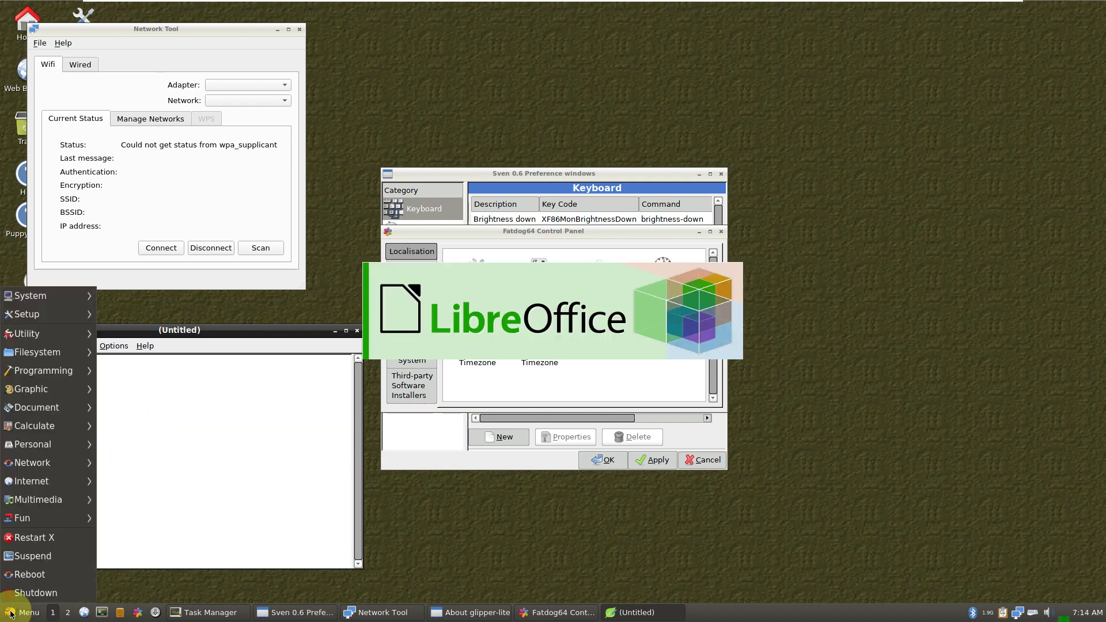
mouse_move(34, 384)
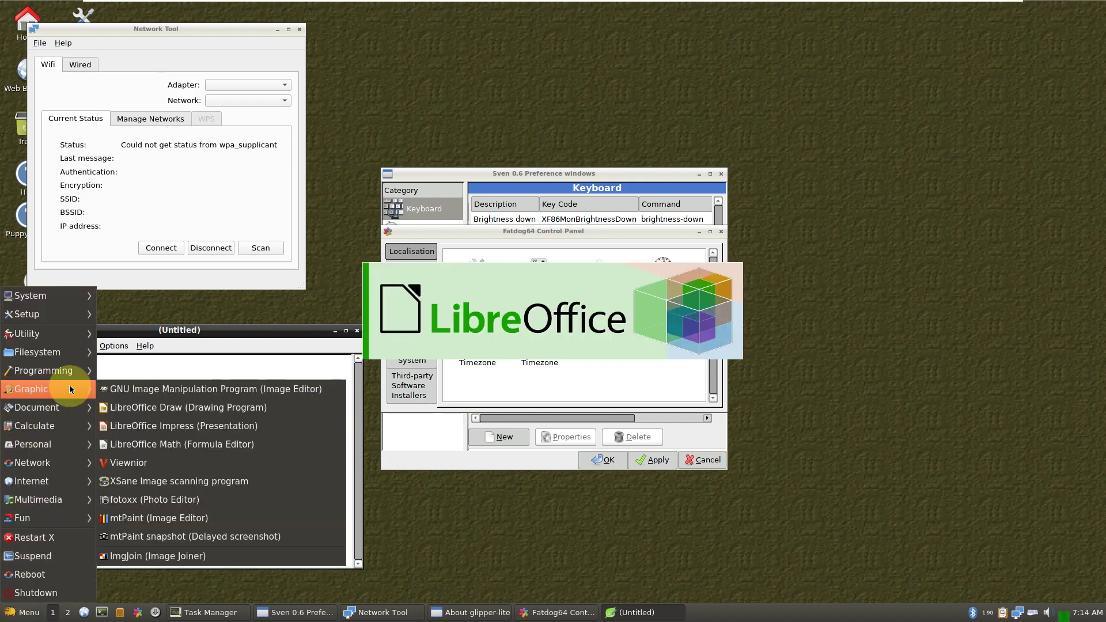
click(125, 388)
Look over the Calculate and Personal applications and launch Fatdog64 QuickApps.
click(13, 612)
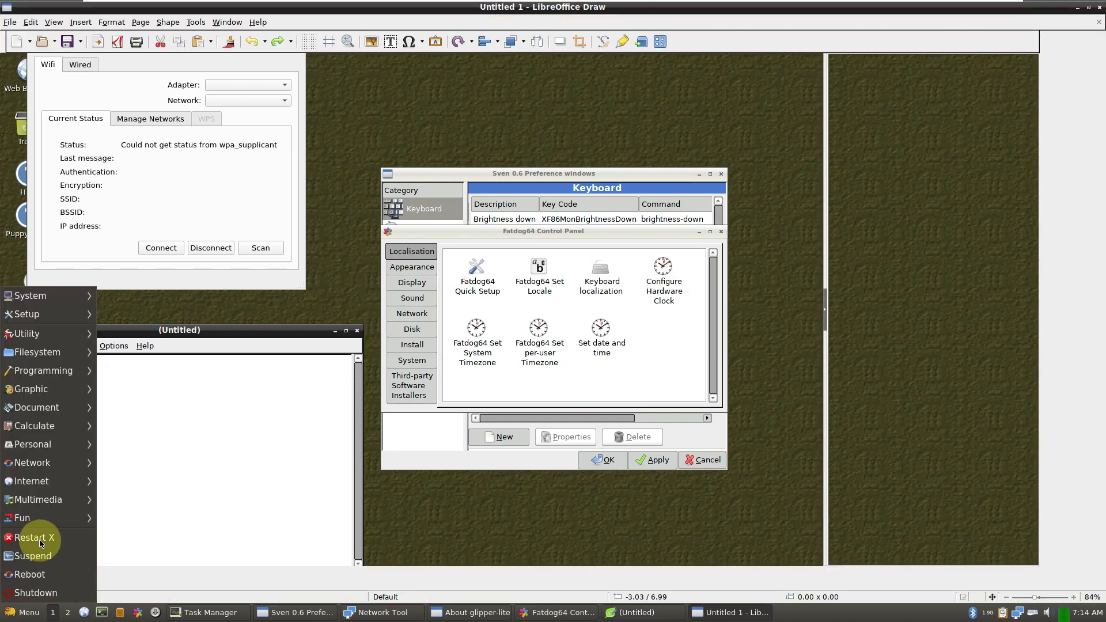
mouse_move(58, 433)
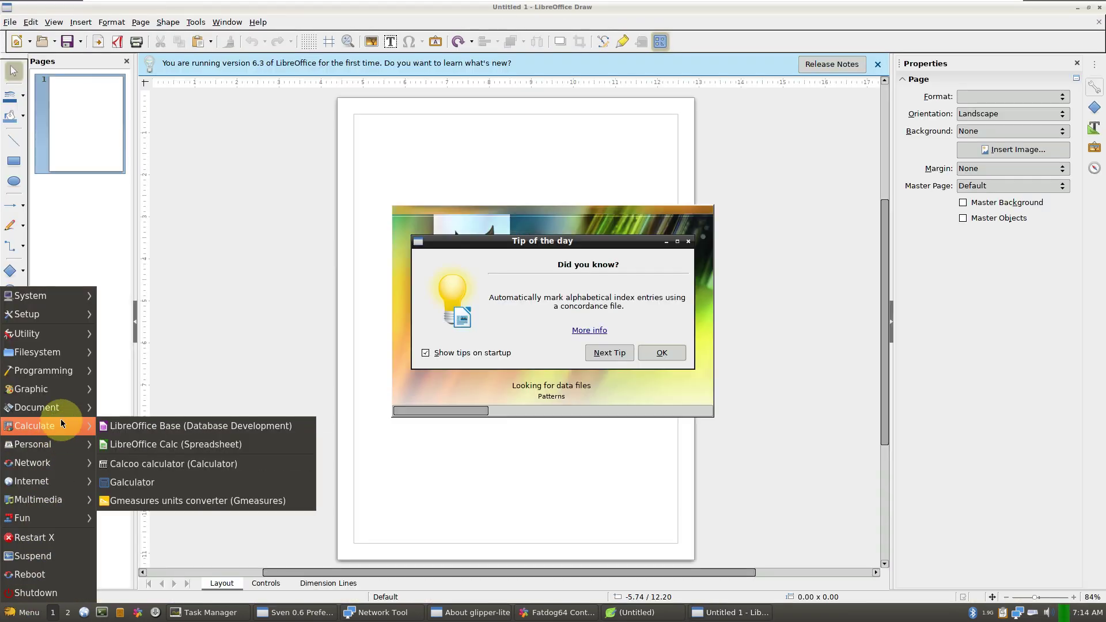
mouse_move(62, 396)
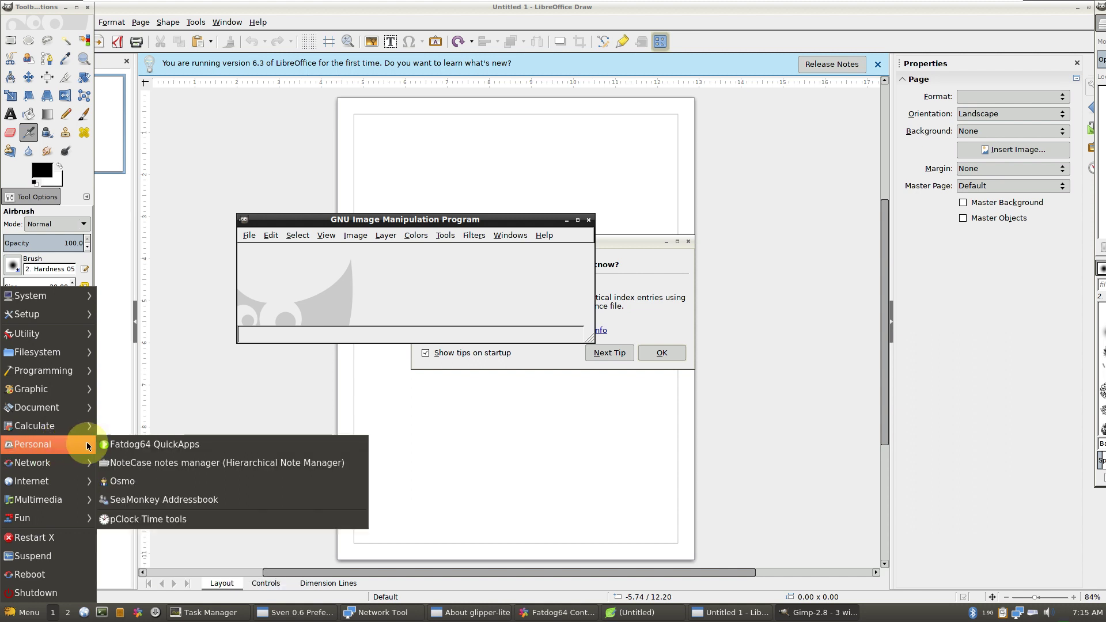
click(155, 451)
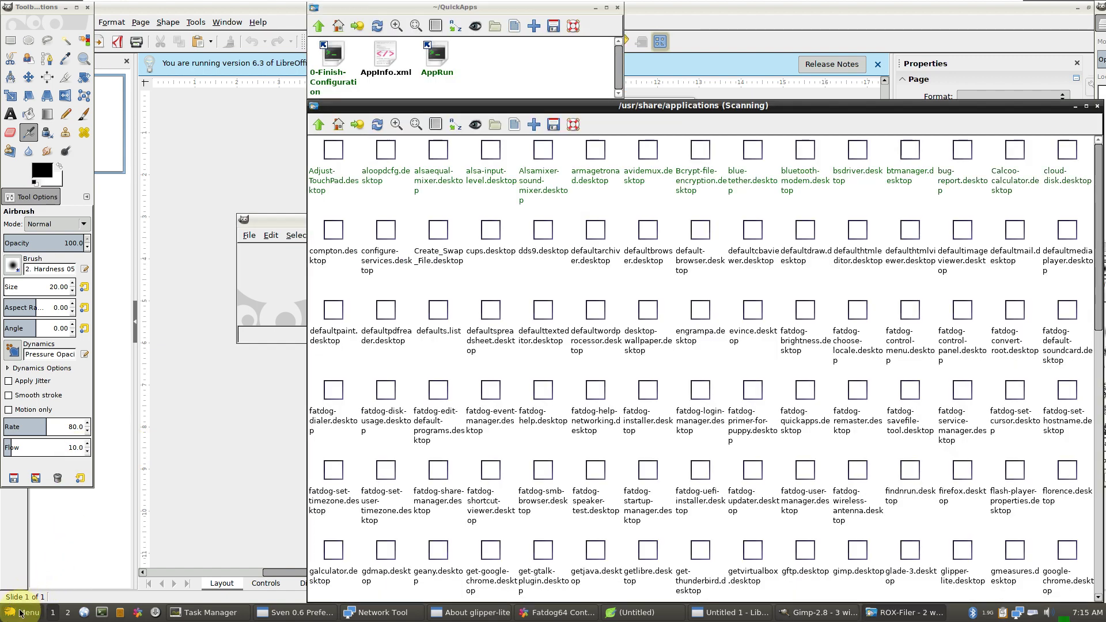
Look through the Internet, Multimedia and Fun applications, and try Restart X but decline leaving the desktop.
click(20, 612)
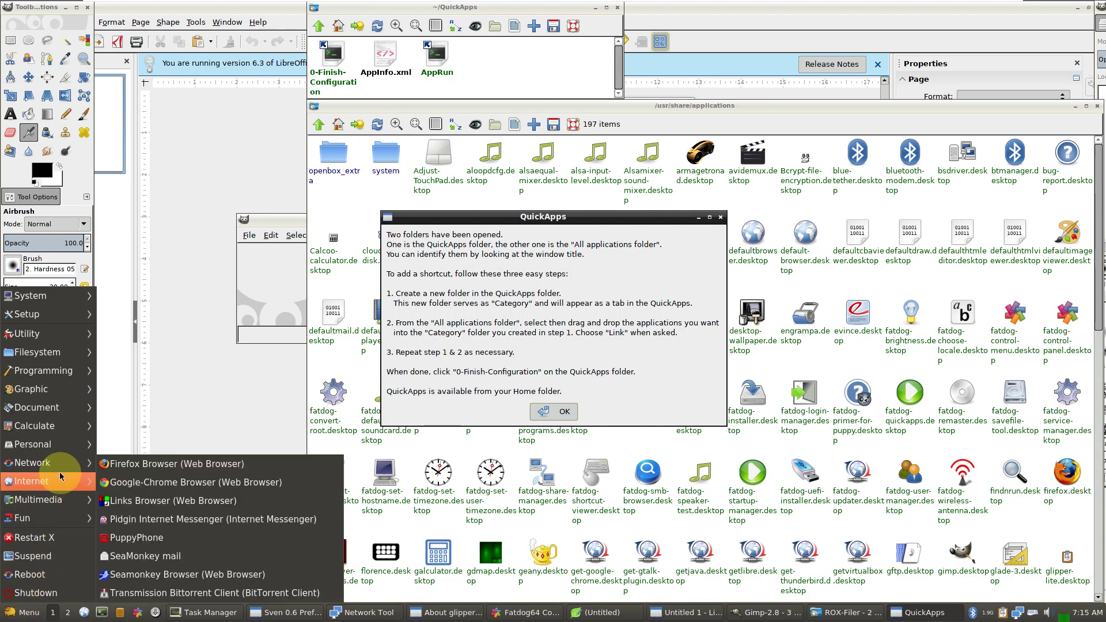
mouse_move(67, 453)
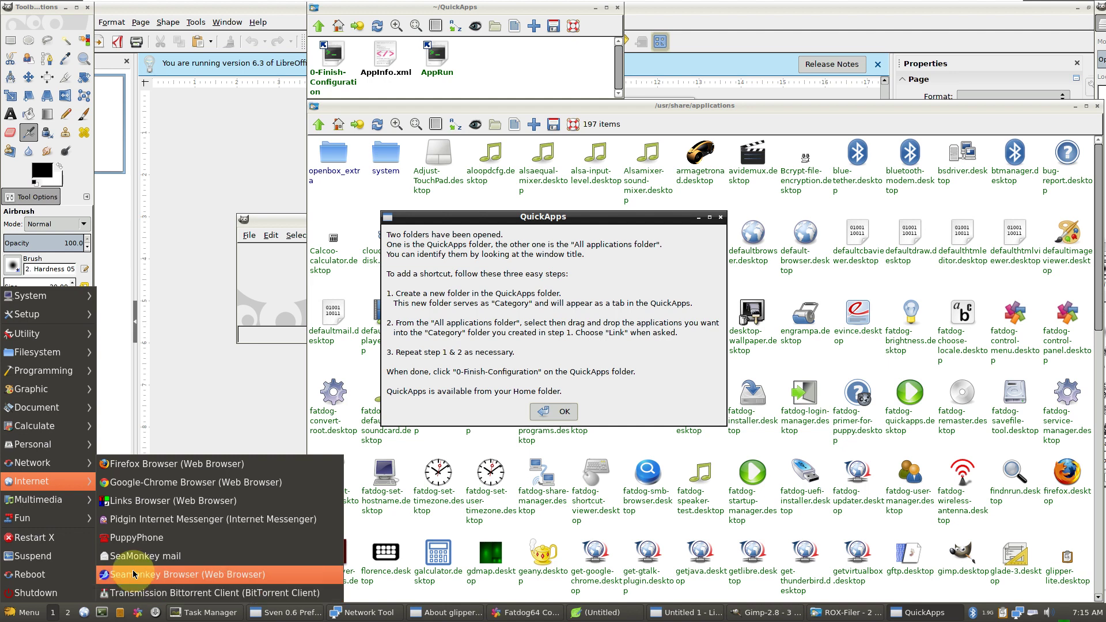
mouse_move(62, 497)
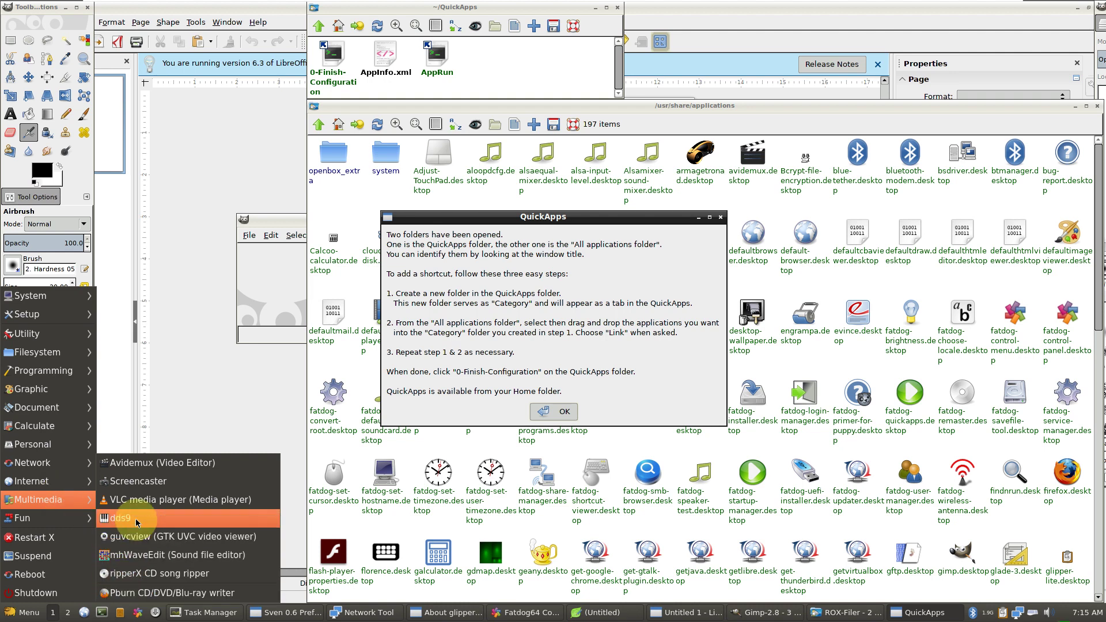
mouse_move(98, 524)
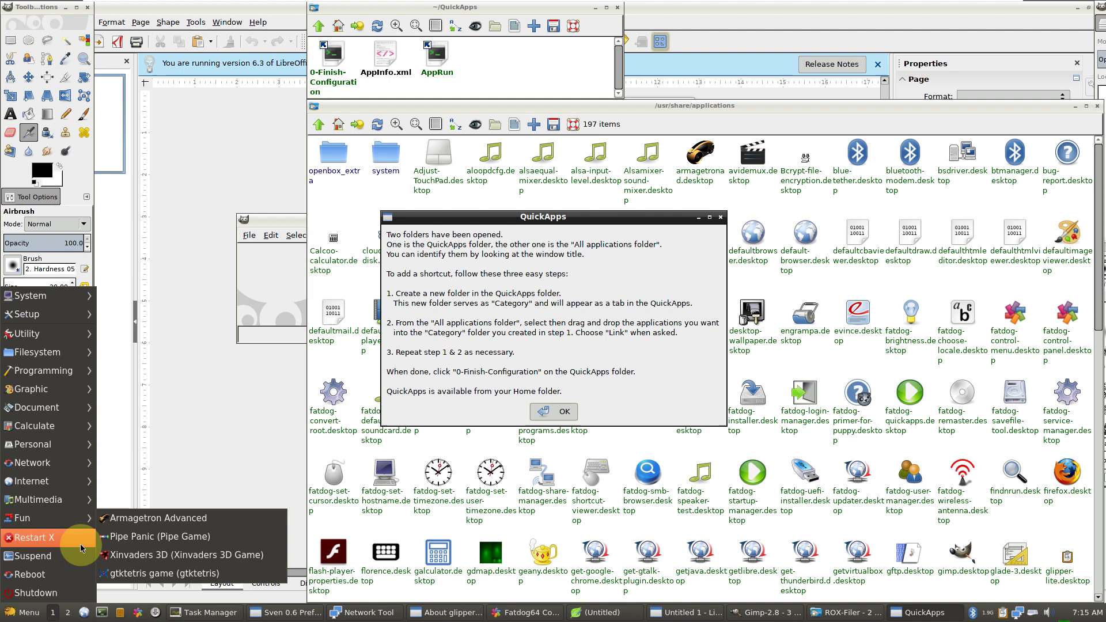
click(77, 544)
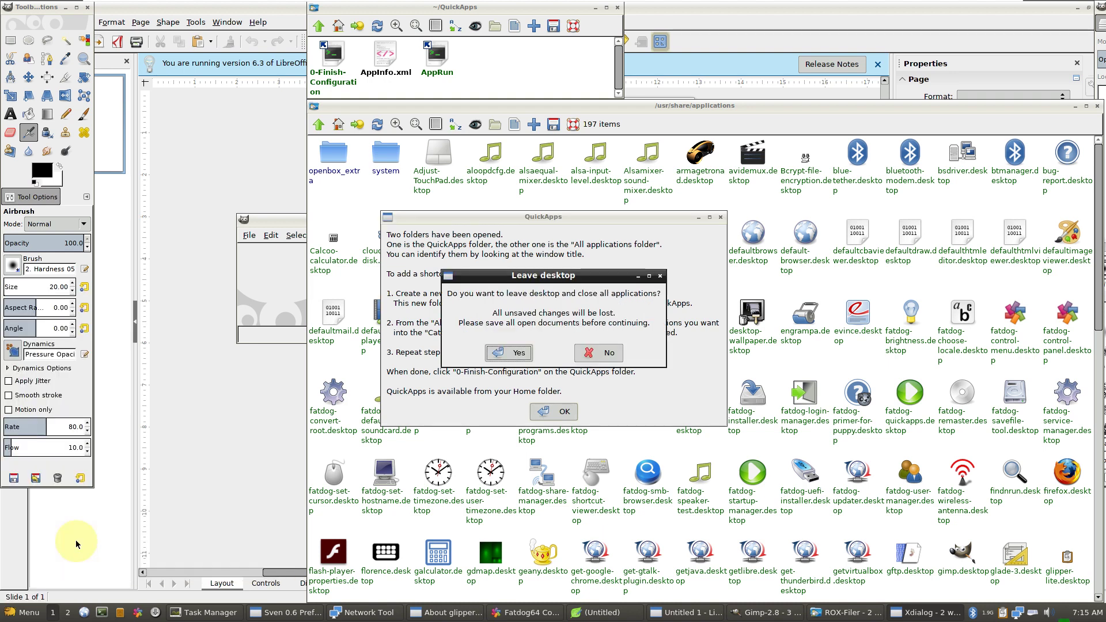
click(587, 353)
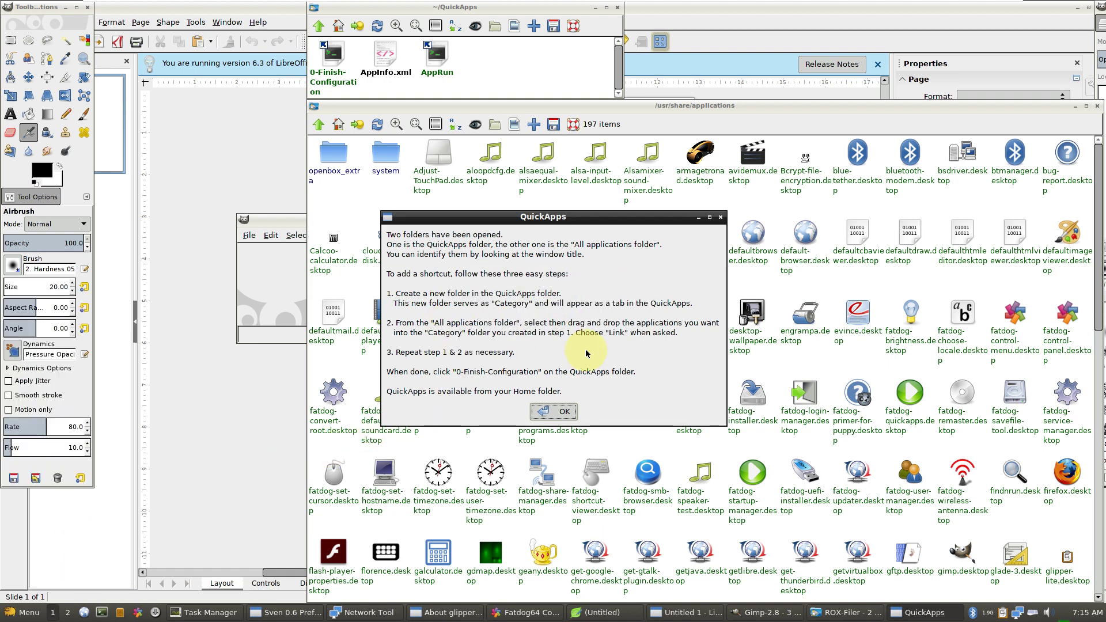
Dismiss the QuickApps instructions and look through all the application shortcuts in /usr/share/applications.
click(551, 419)
scroll(510, 443, down, 3)
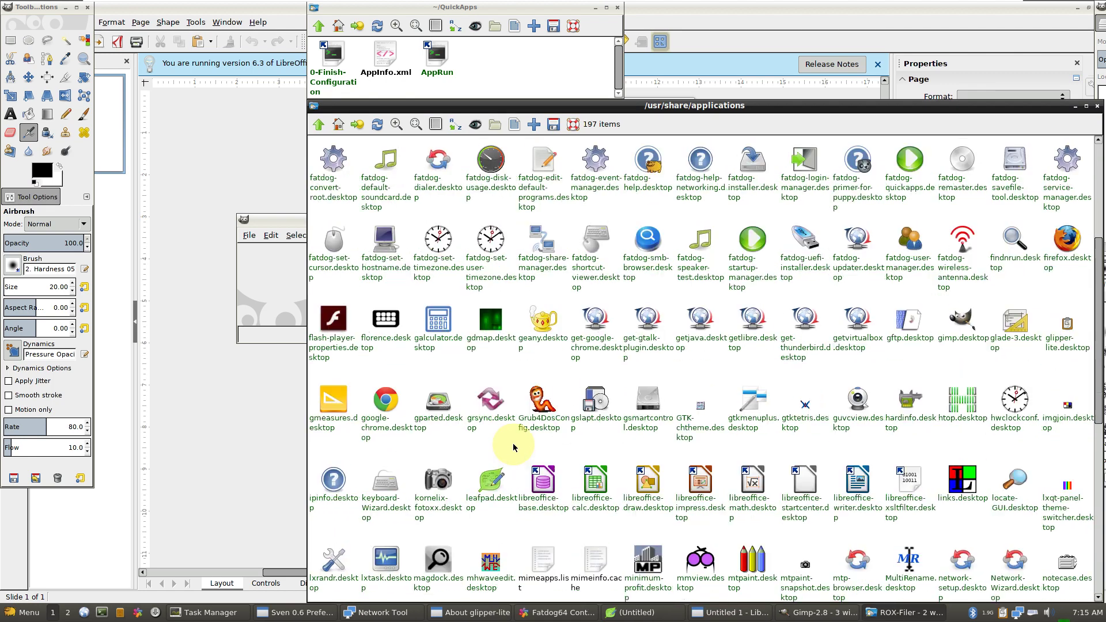
scroll(514, 447, down, 5)
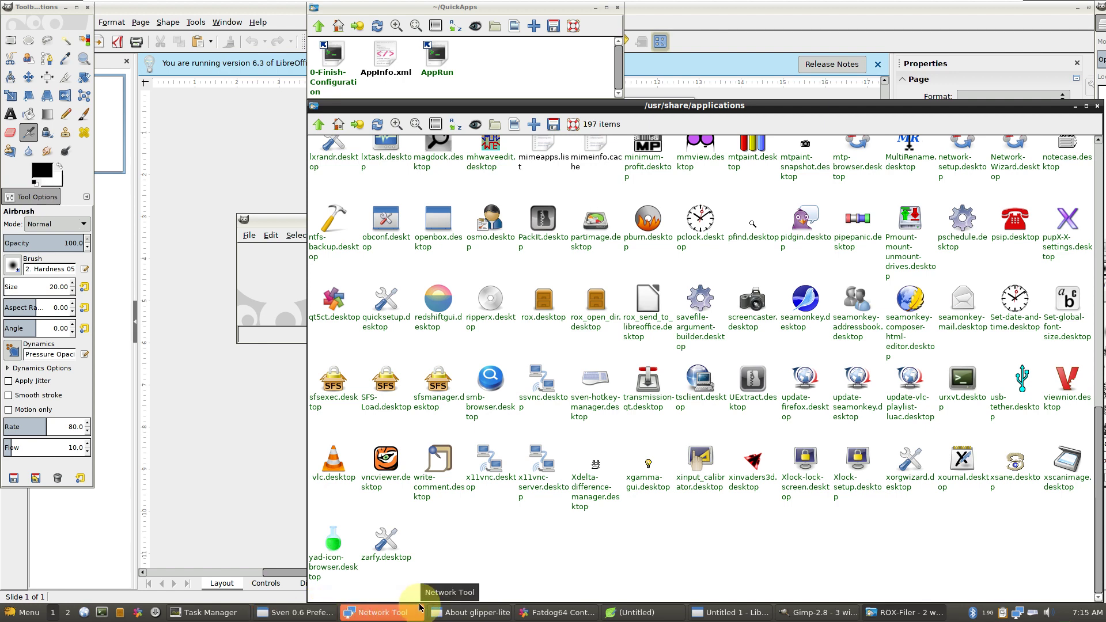
Bring Task Manager to the front, maximize it and examine the full list of running processes.
click(235, 612)
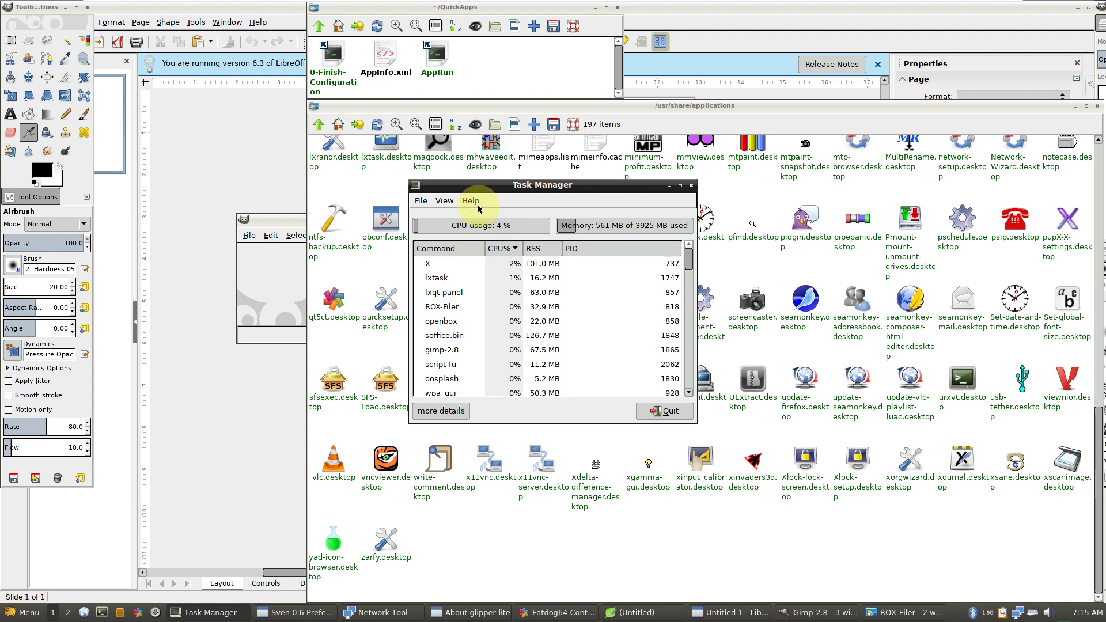
click(679, 186)
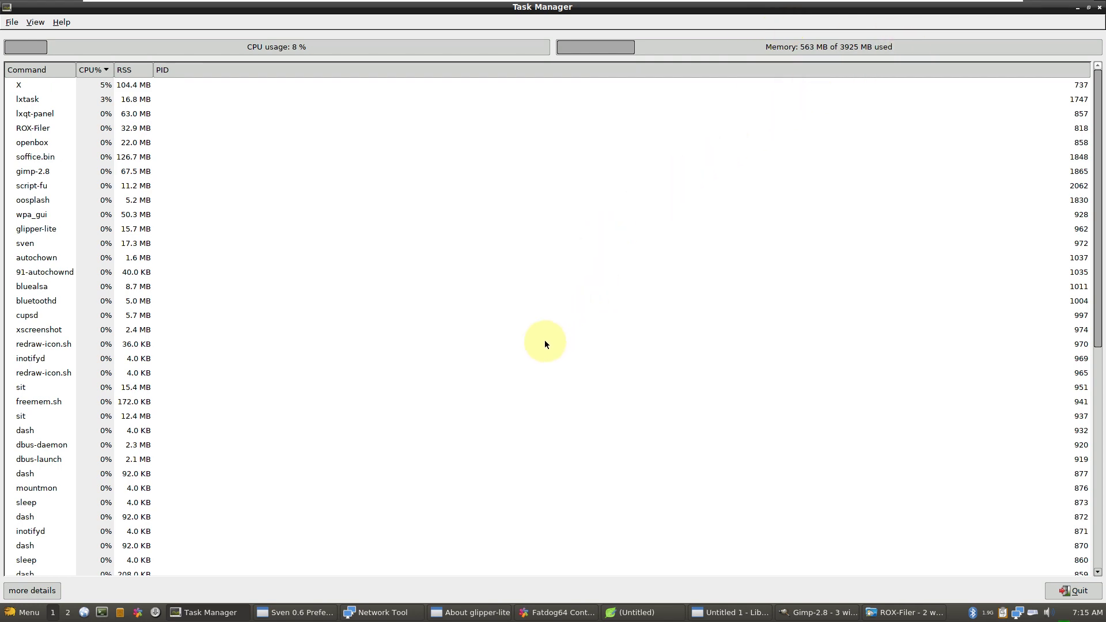
scroll(544, 344, down, 8)
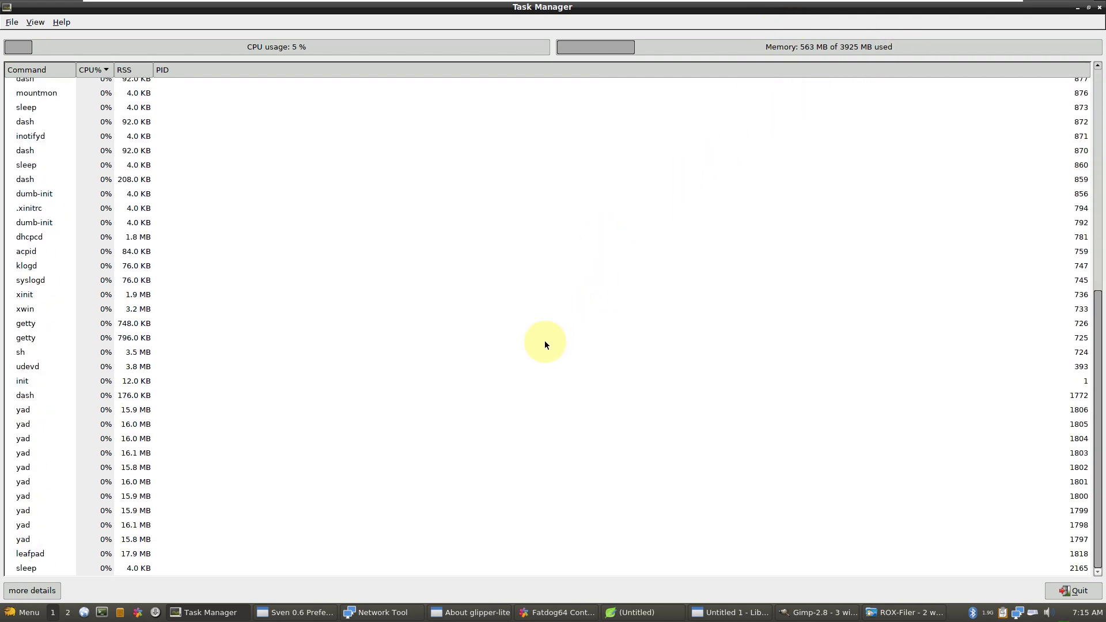
Recheck the running processes and review the Sven preference categories from Keyboard to Info, cancelling out of the window.
scroll(546, 344, up, 9)
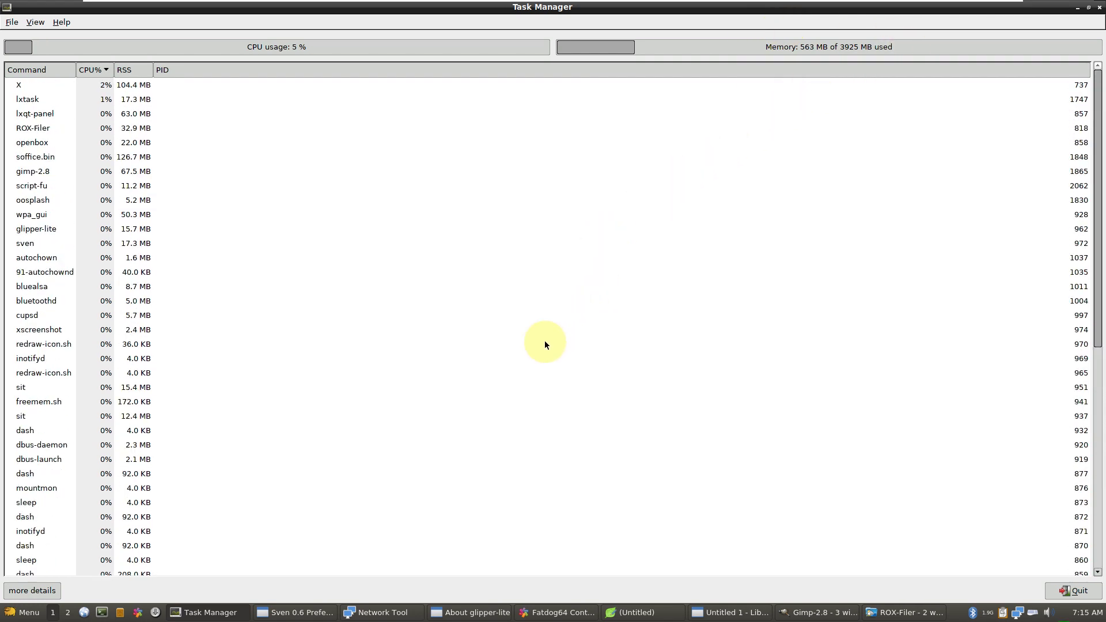
scroll(544, 343, down, 2)
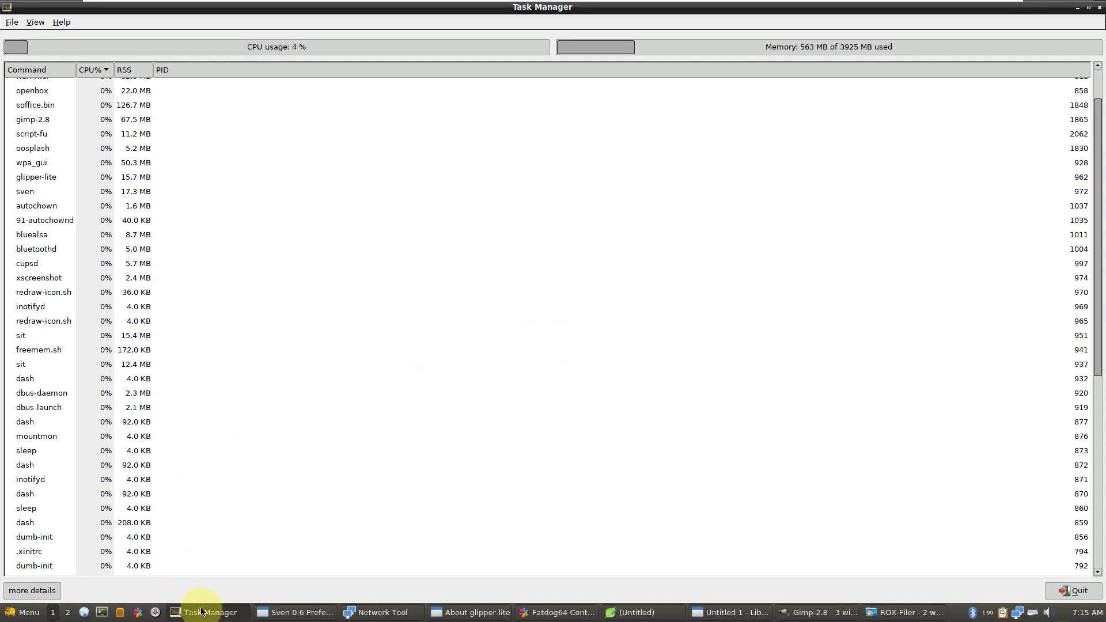
click(259, 612)
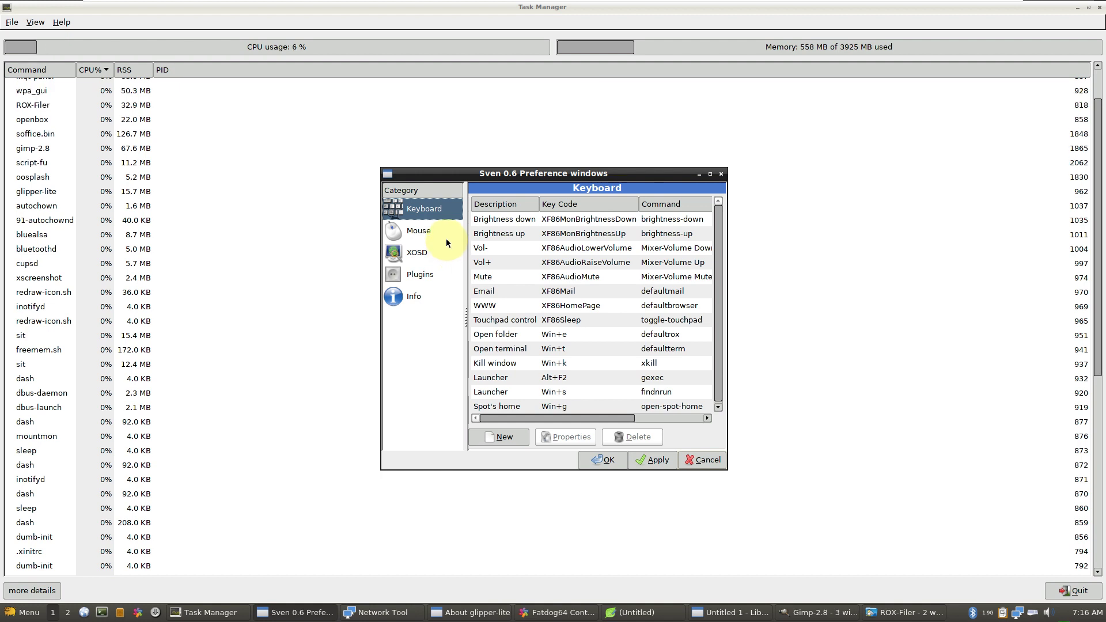
click(712, 174)
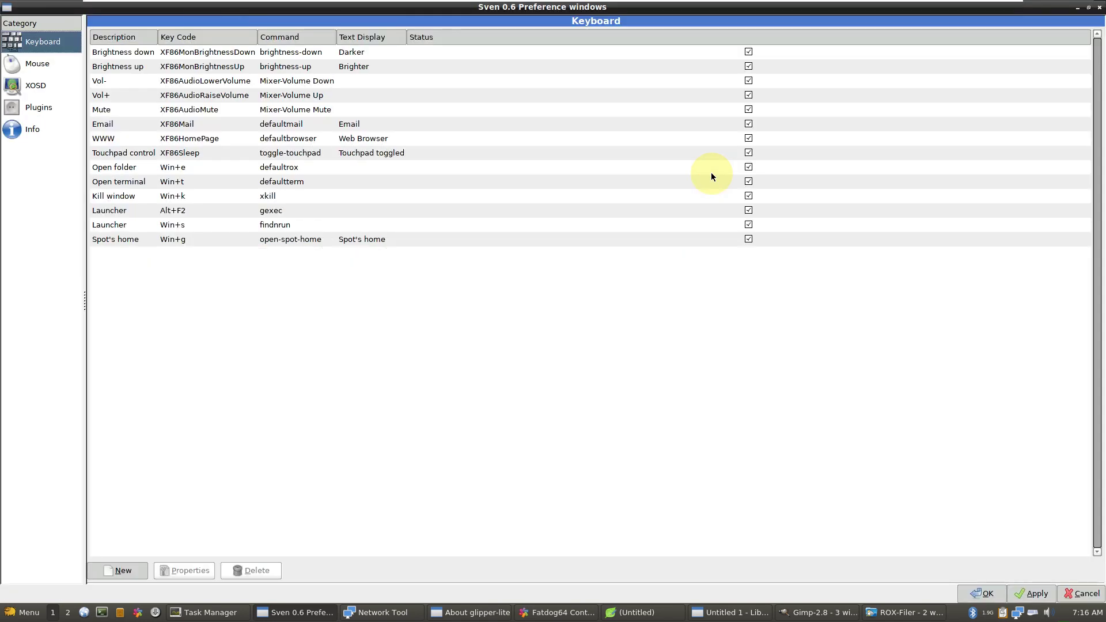
click(60, 68)
click(37, 86)
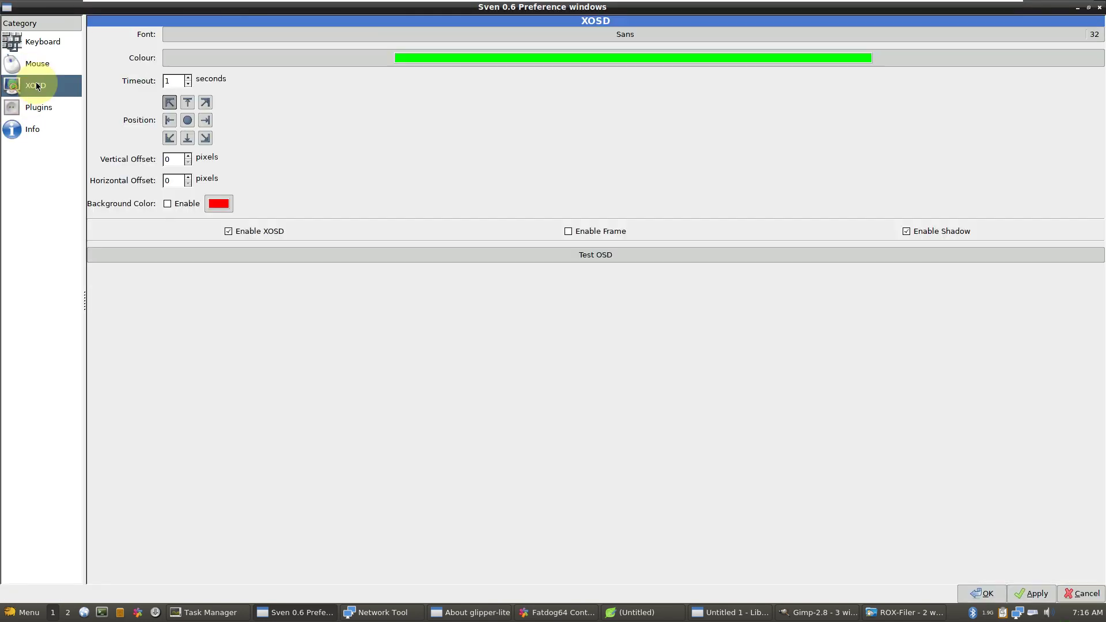
click(38, 108)
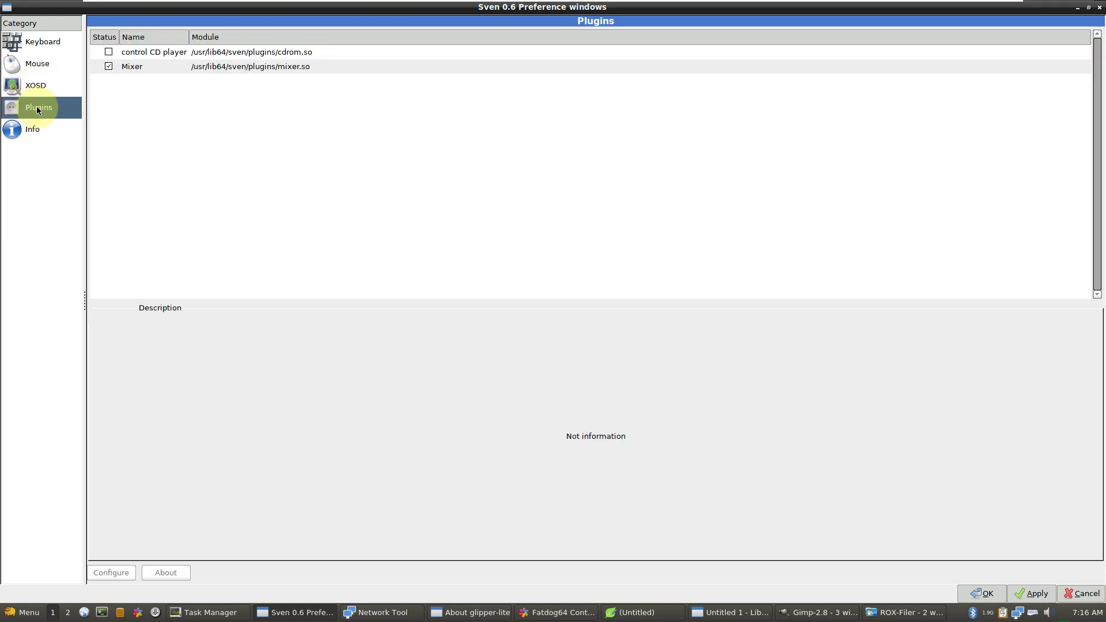
click(46, 132)
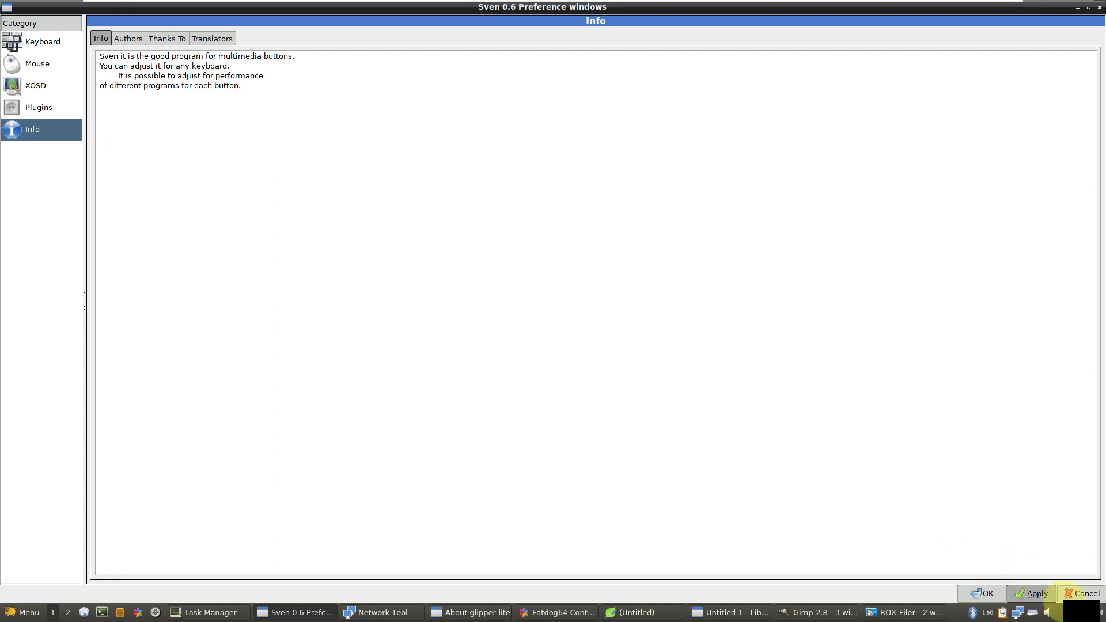
click(1073, 596)
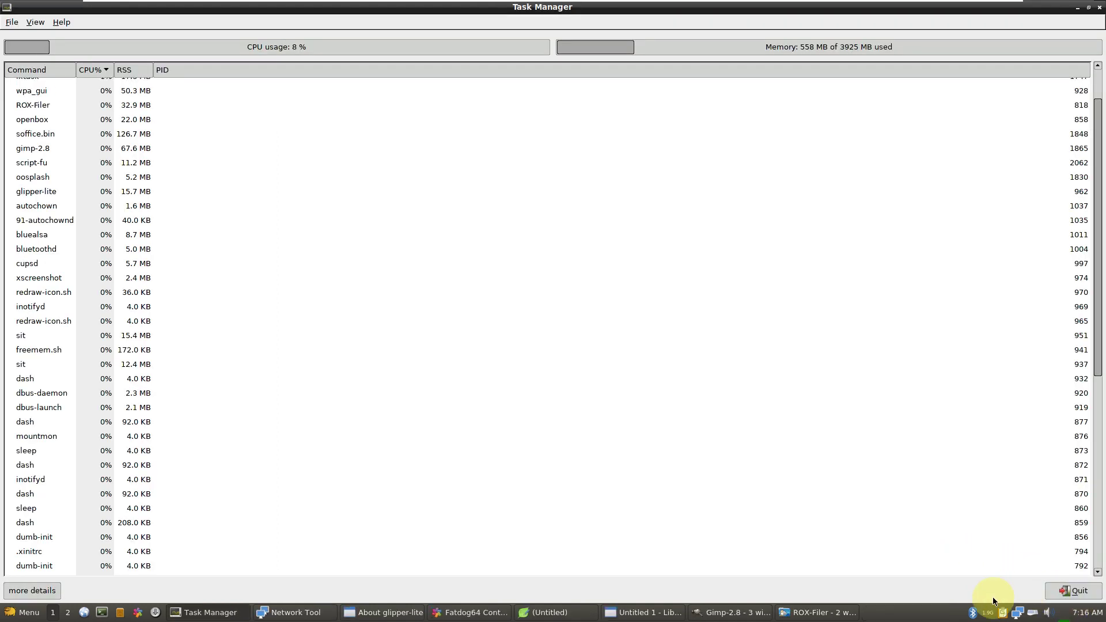
Bring the QuickApps folder window forward, move it toward the middle of the desktop and close it.
click(821, 610)
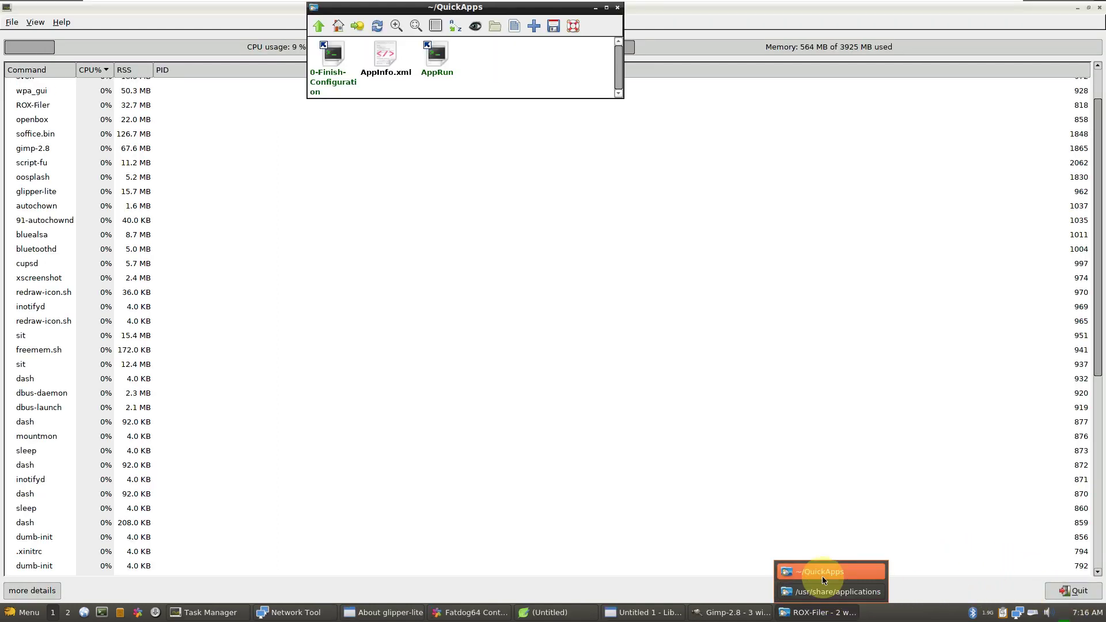
drag(531, 22, 698, 197)
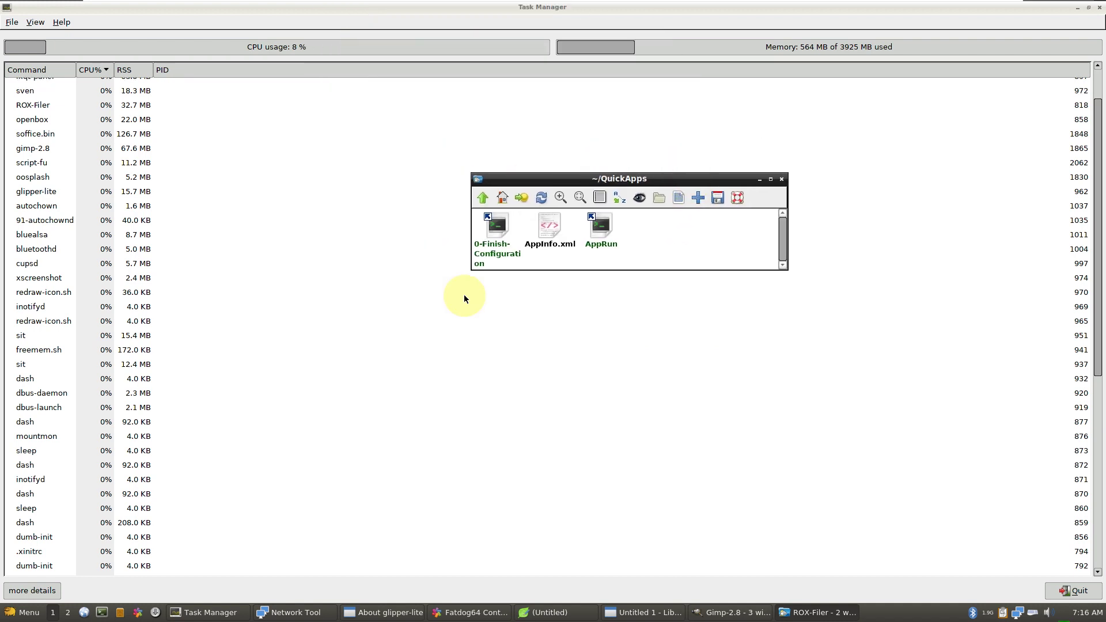
click(781, 178)
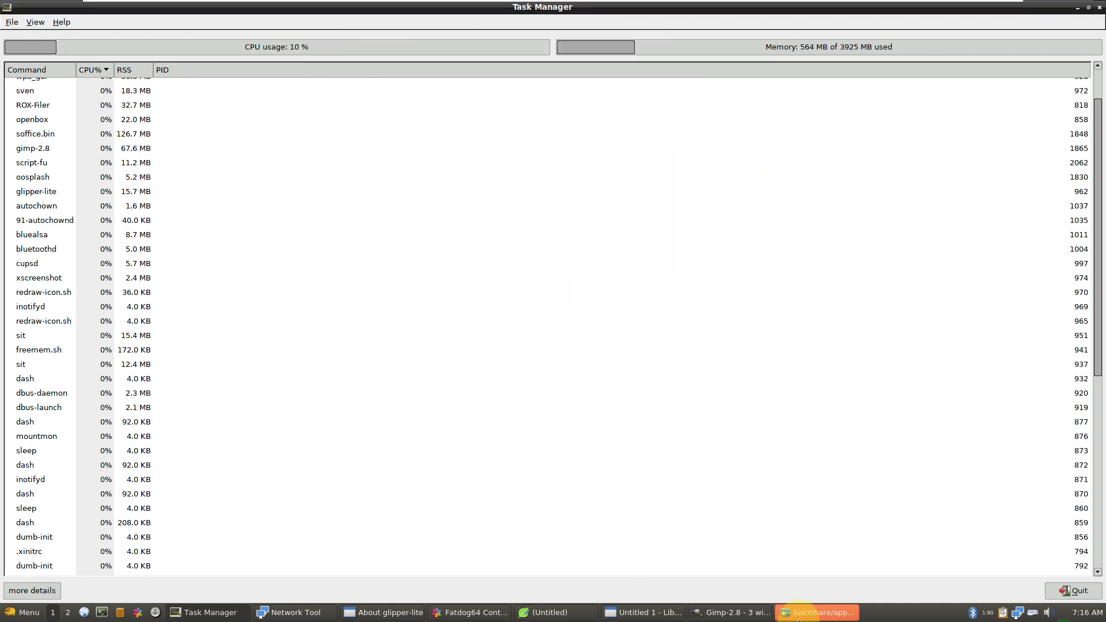
View the version information of GIMP and close the program.
click(757, 611)
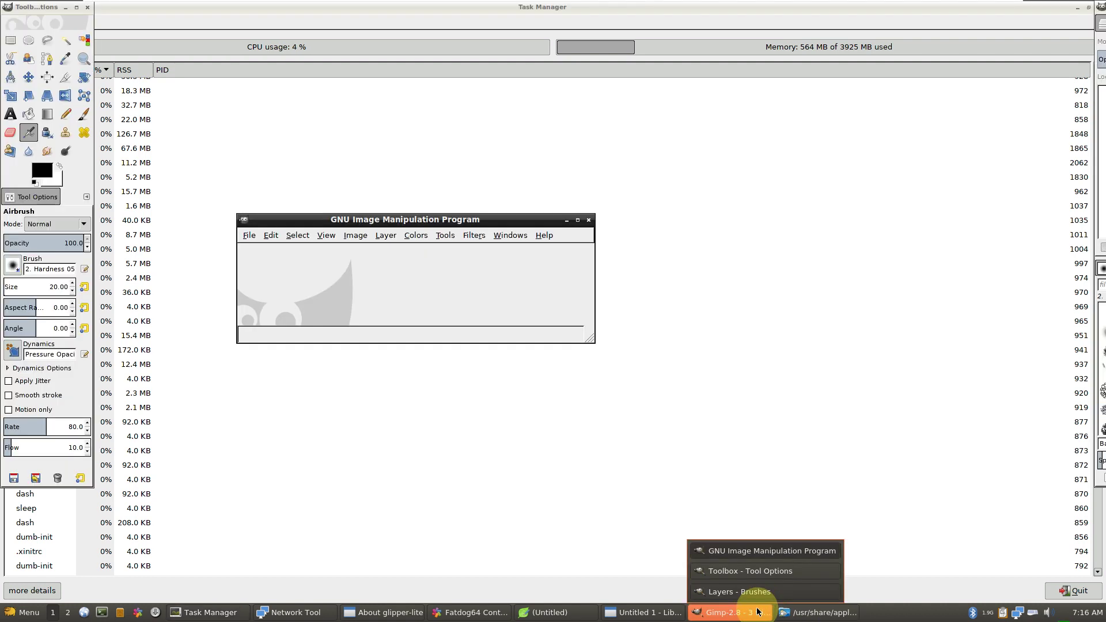
click(544, 235)
mouse_move(566, 334)
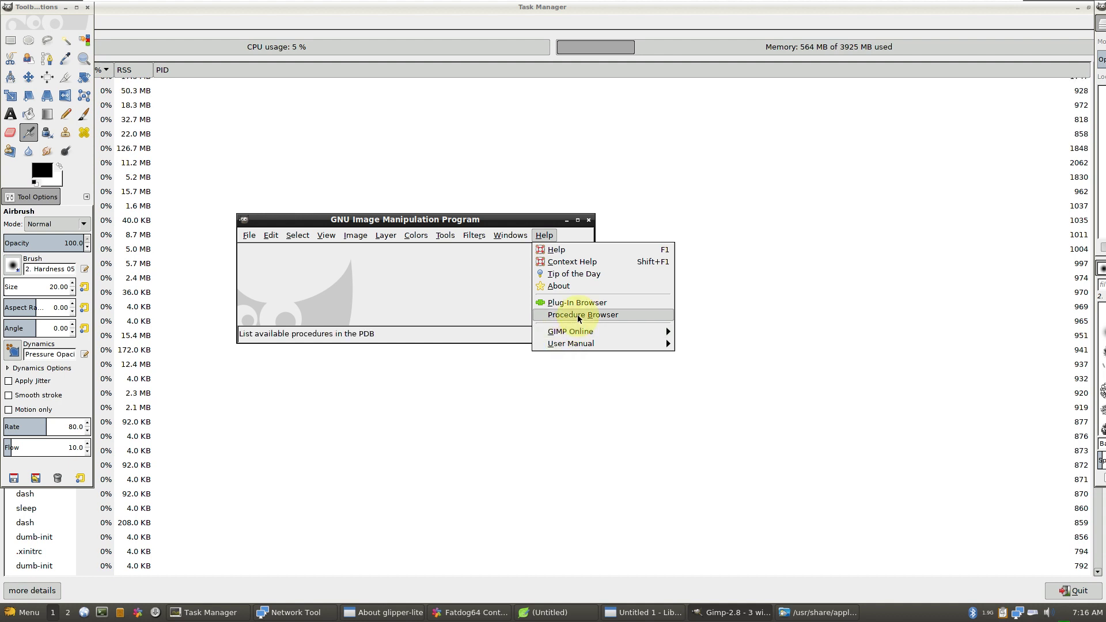
click(590, 286)
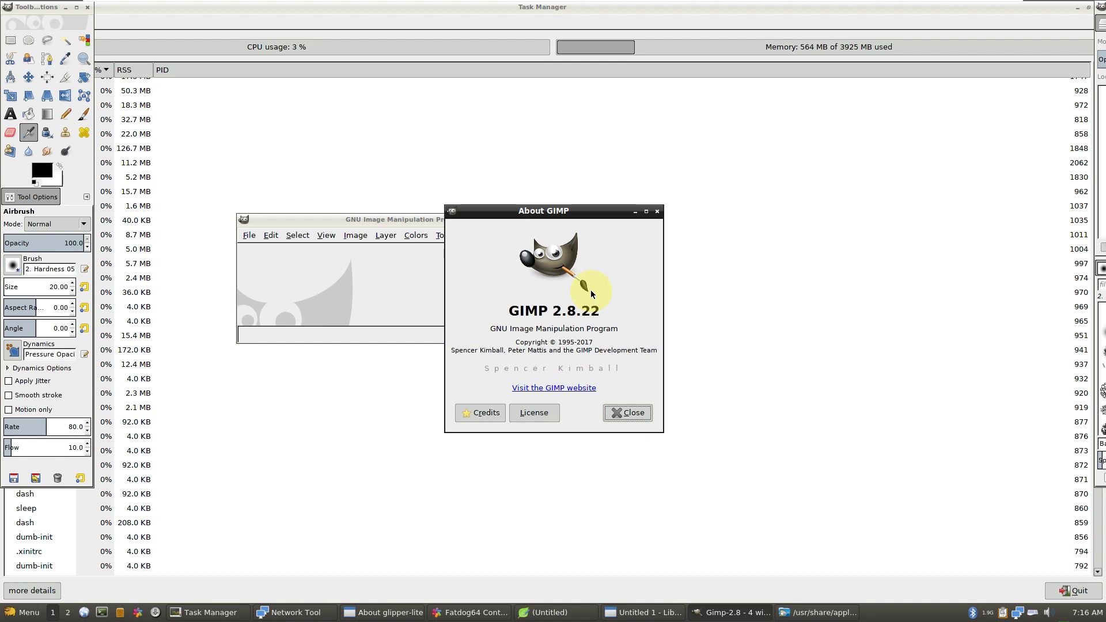
click(629, 412)
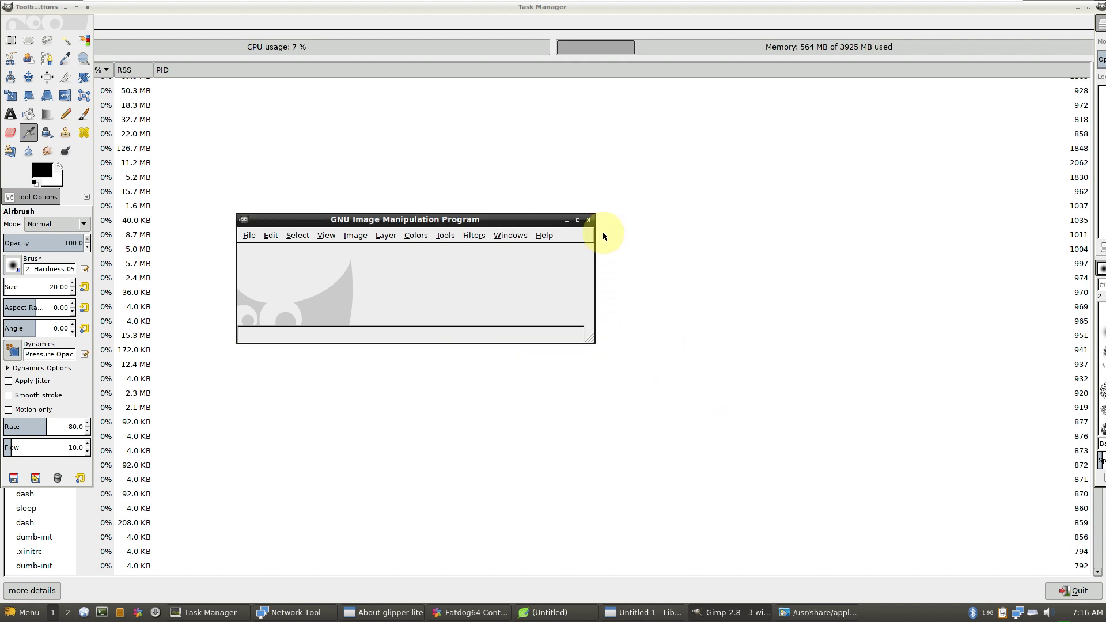
click(591, 221)
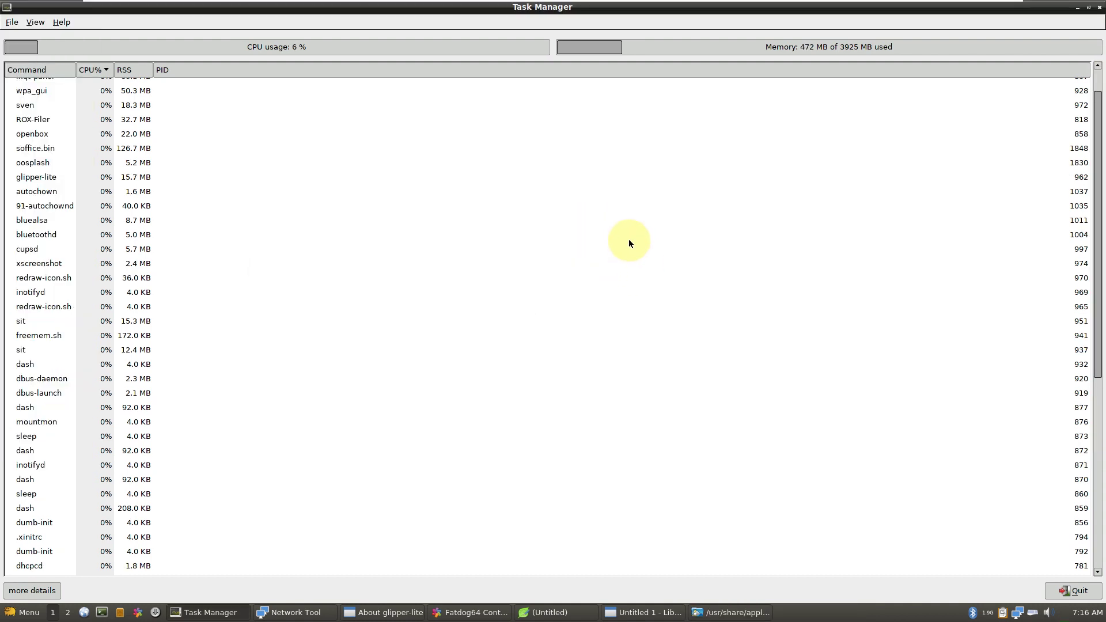
Check the wired connection and About information in Network Tool, and close it along with the About glipper-lite window.
click(296, 613)
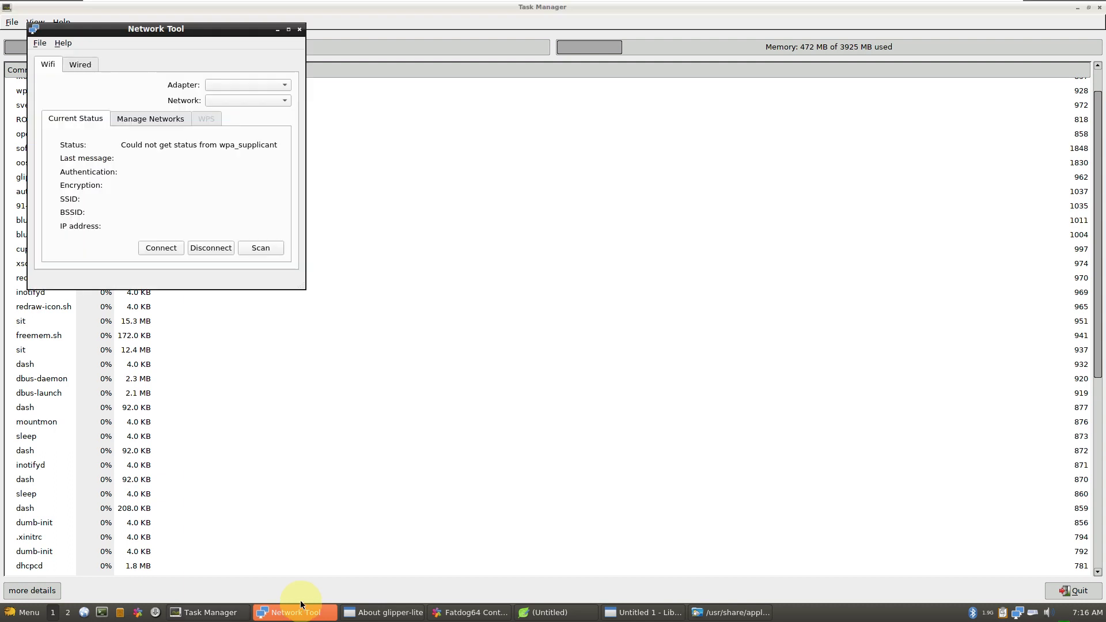
click(63, 44)
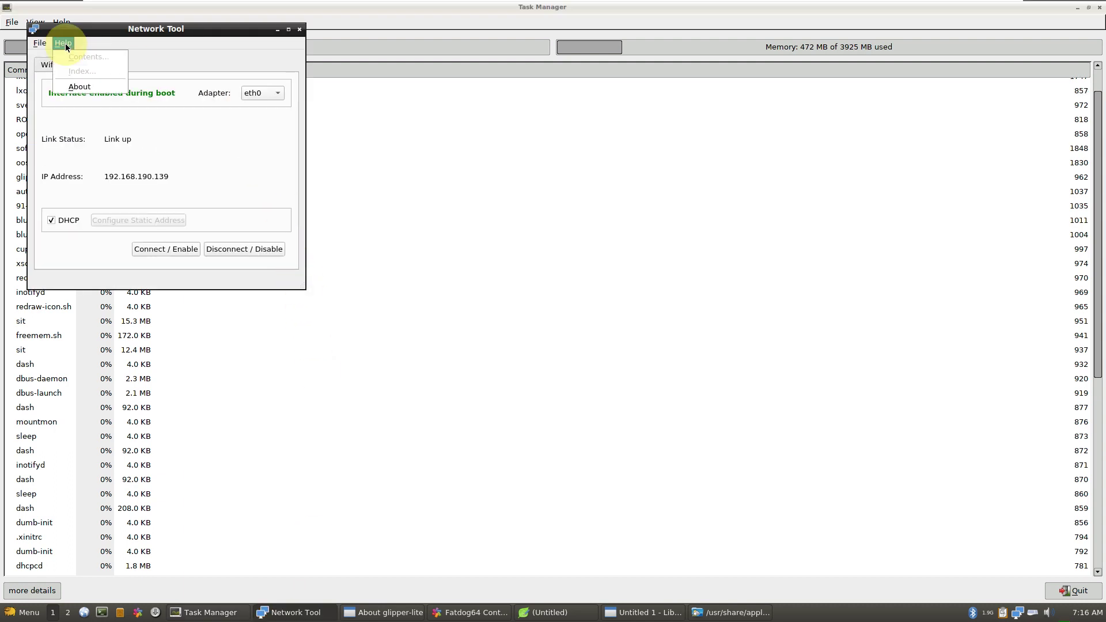
click(84, 81)
click(255, 222)
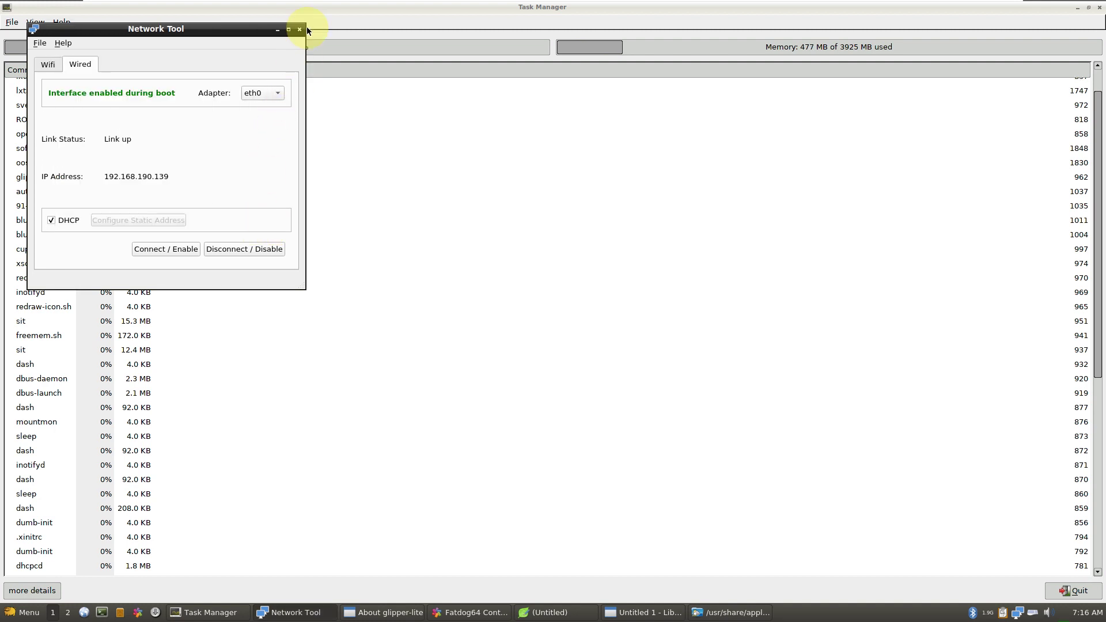
click(300, 29)
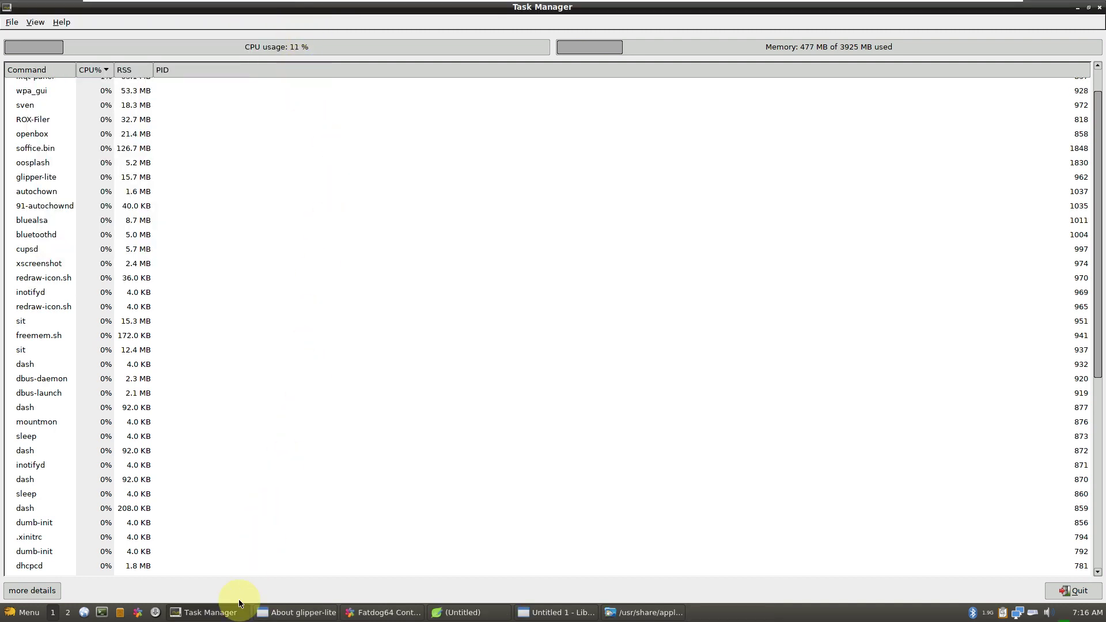
click(288, 612)
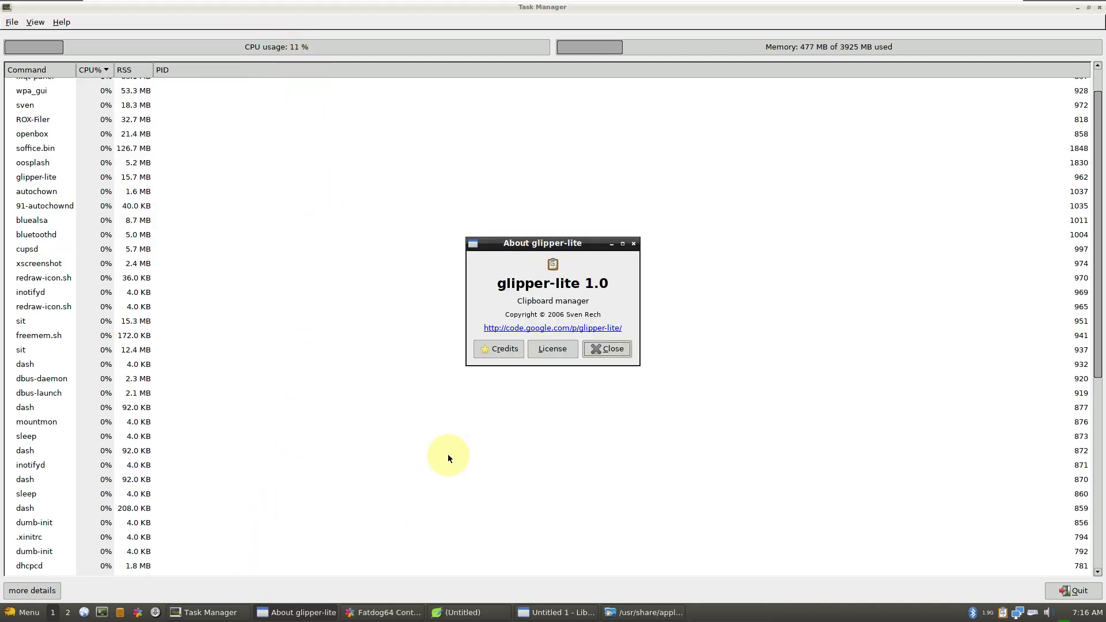
click(593, 348)
Bring the untitled Leafpad document forward and write "youtube.com/9to5linux", a blank line and "subscribe" in it.
click(359, 613)
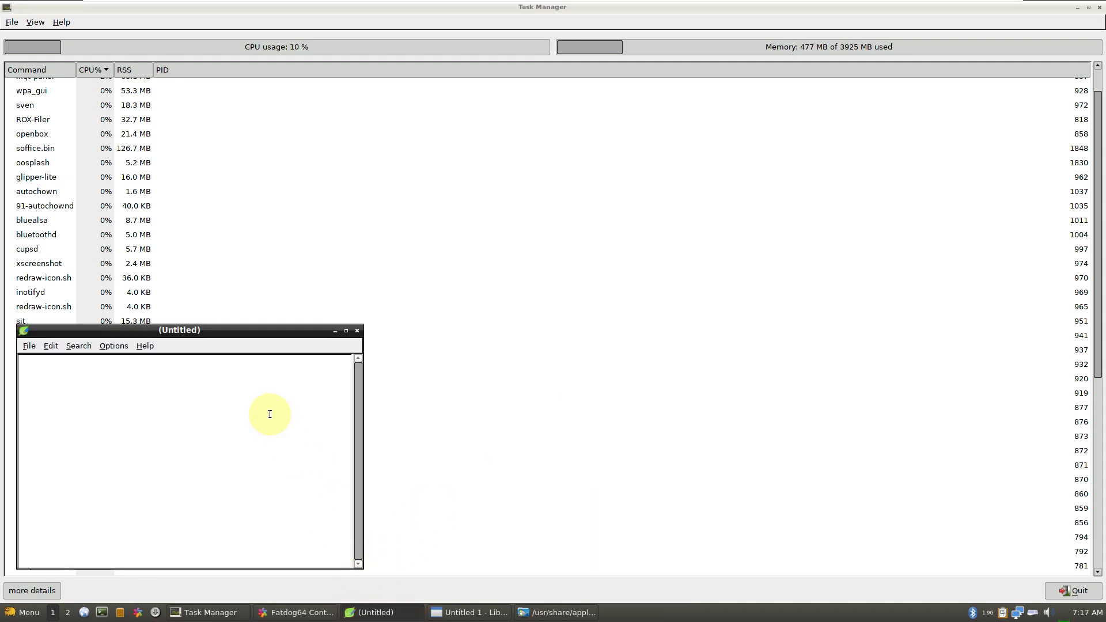
drag(231, 331, 506, 191)
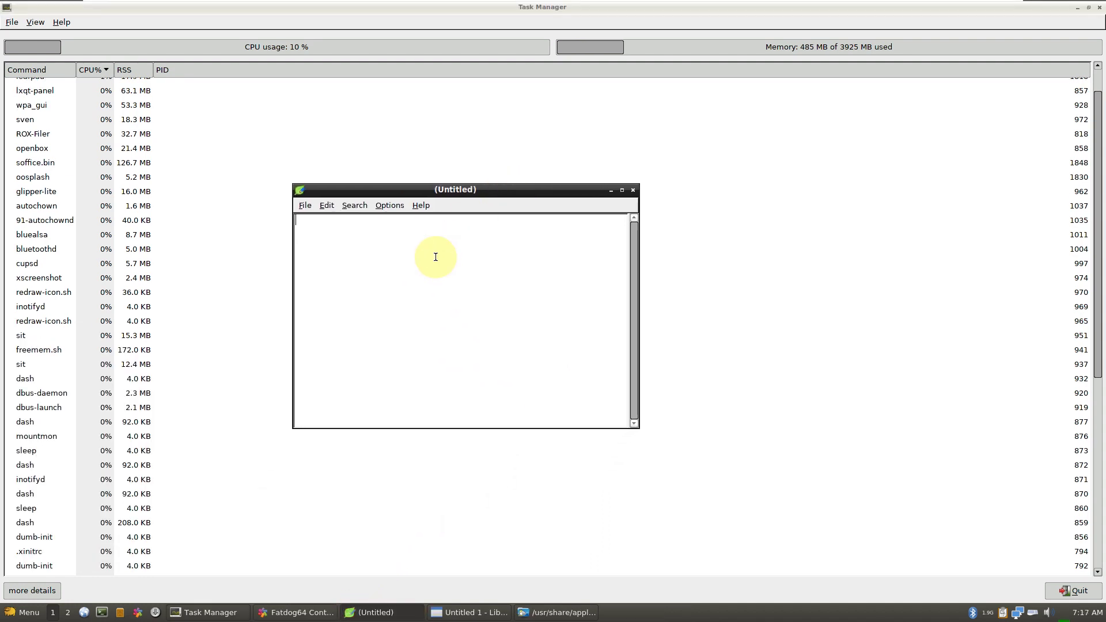
text(youtube.)
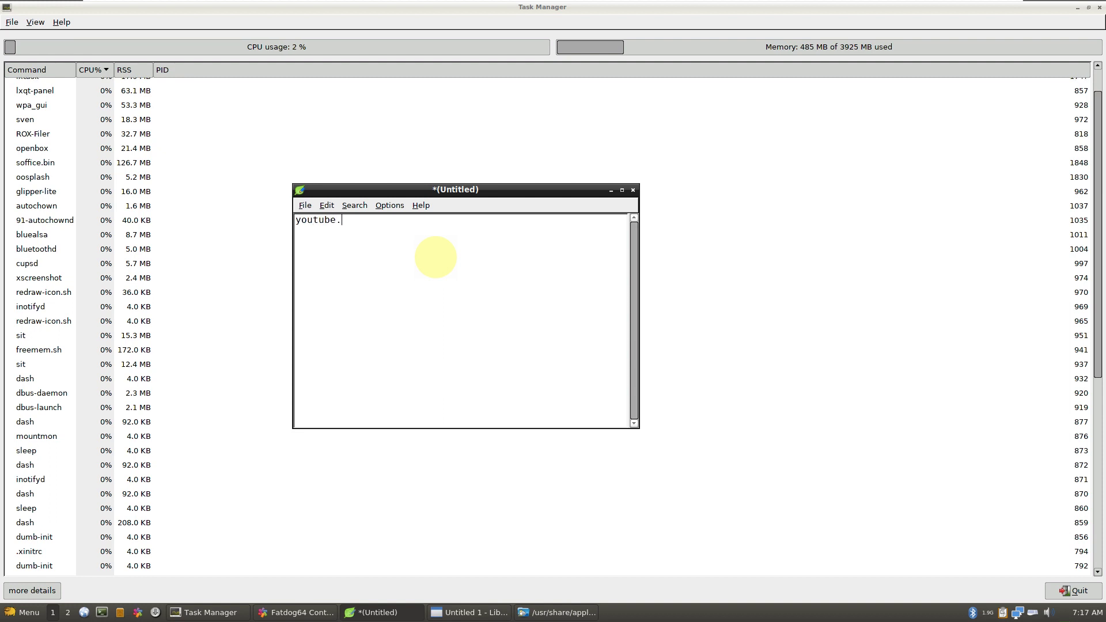
text(com/9to5)
text(linux)
key(Return)
key(Return)
text(subscribe)
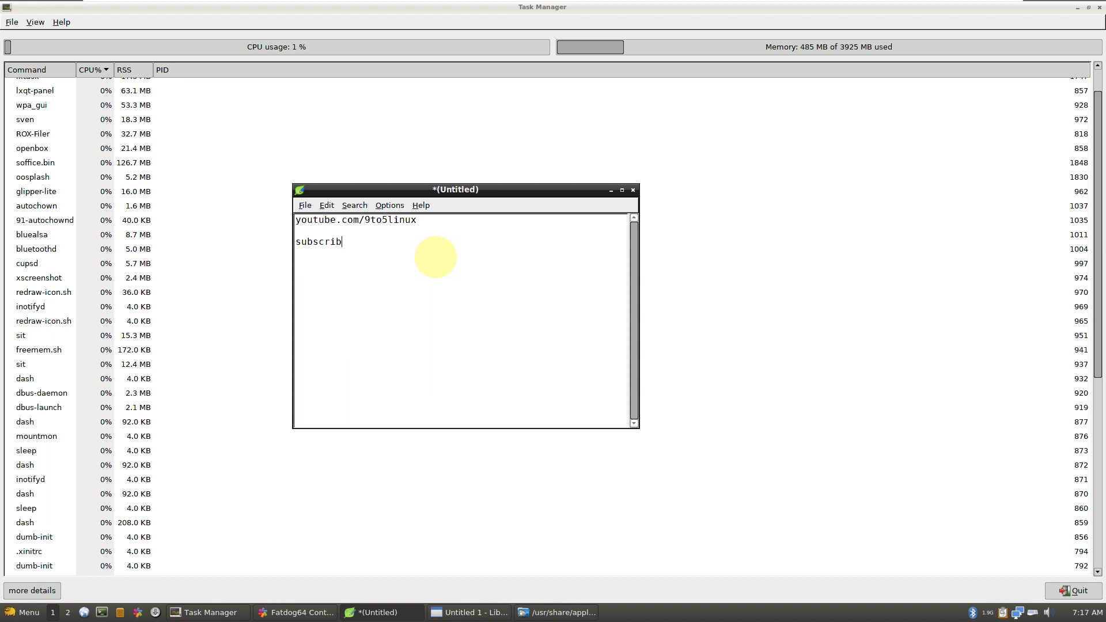
View the version information of the Leafpad text editor and dismiss it.
click(421, 206)
click(433, 220)
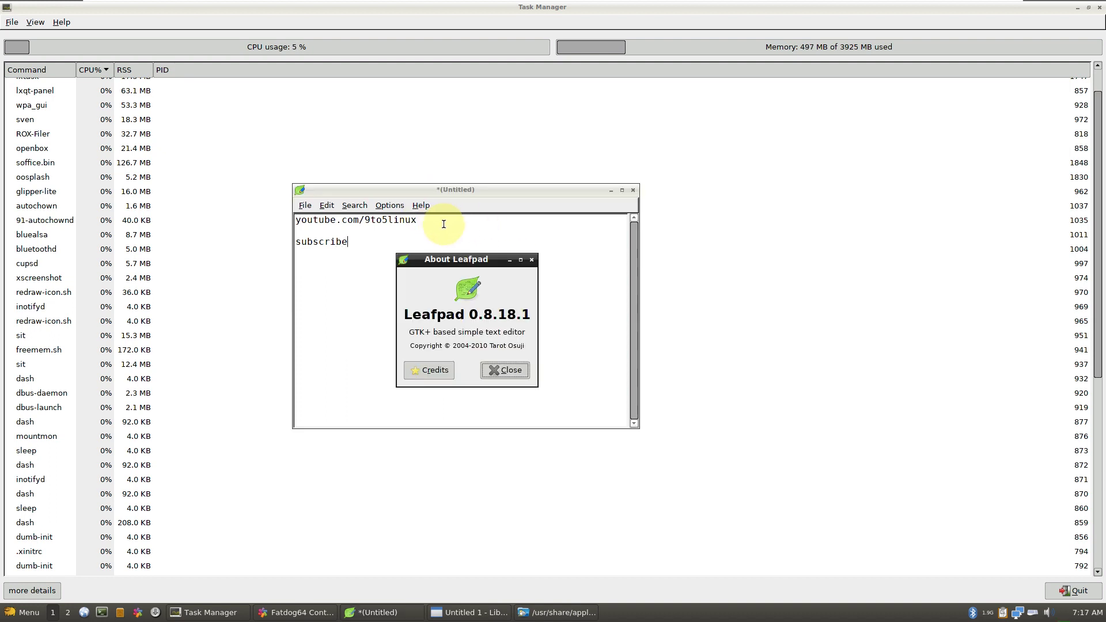
click(496, 374)
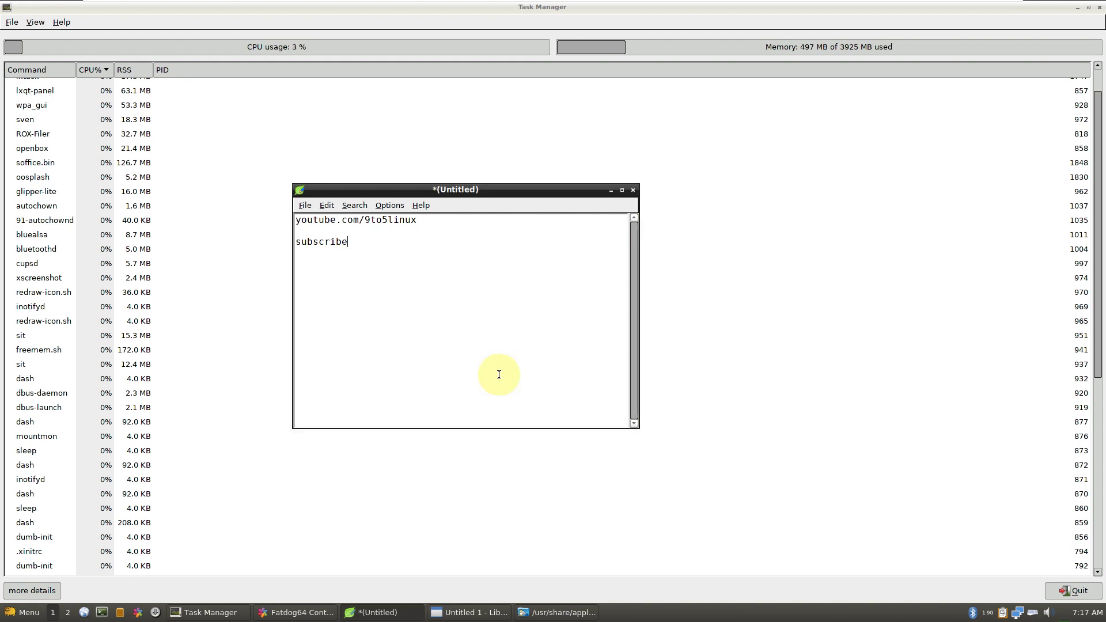
Close Leafpad without saving the untitled text and recheck the list of running processes.
click(634, 192)
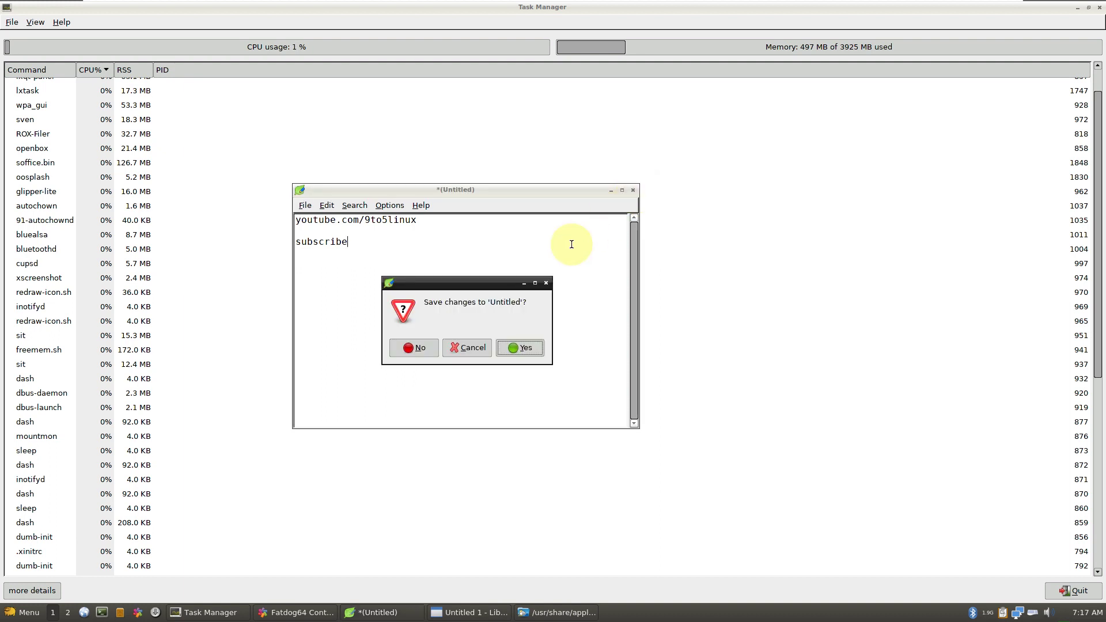
click(471, 345)
click(633, 190)
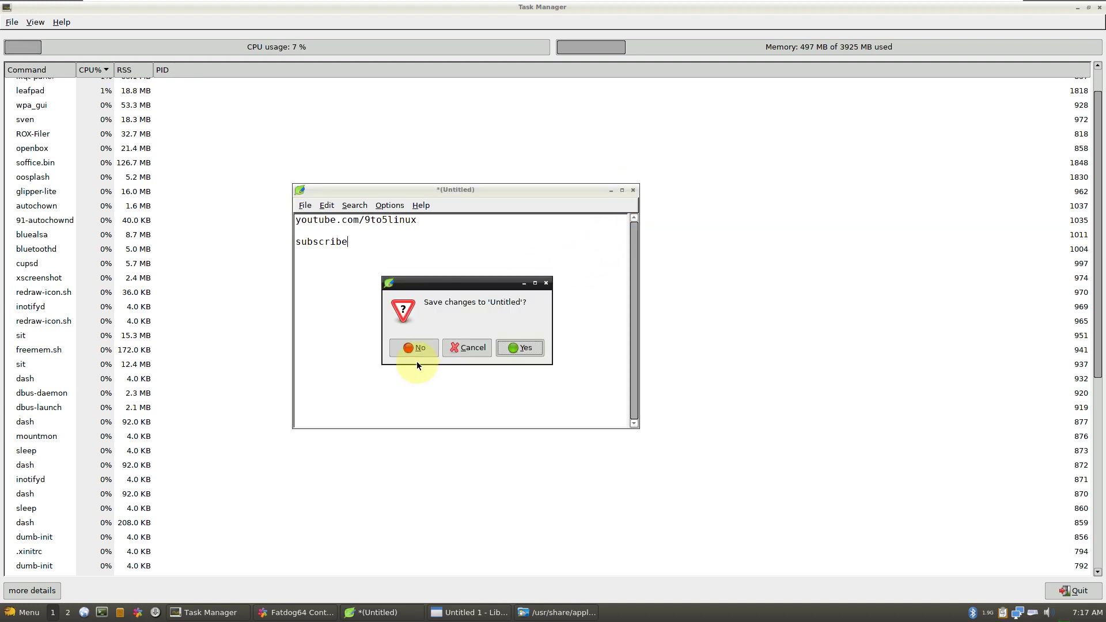
click(417, 348)
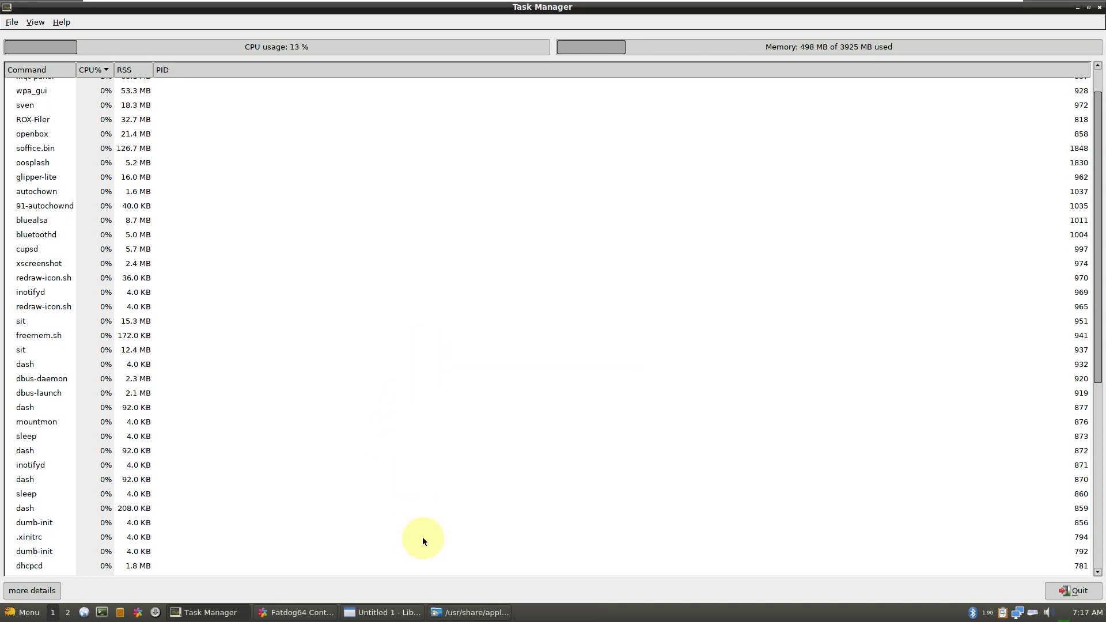
scroll(437, 468, down, 7)
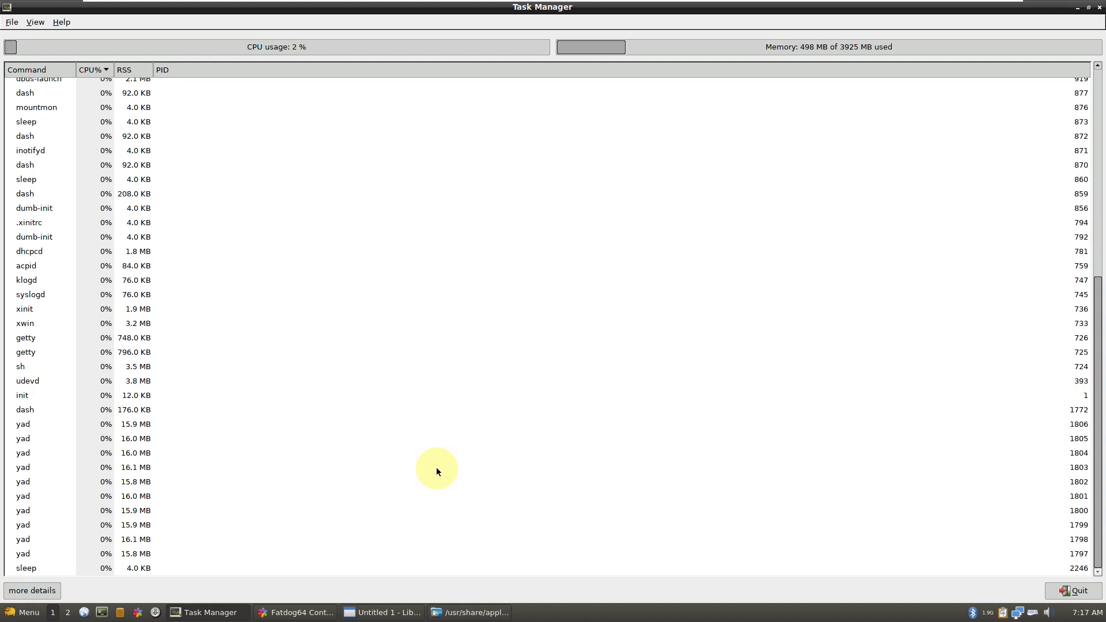
scroll(436, 468, up, 6)
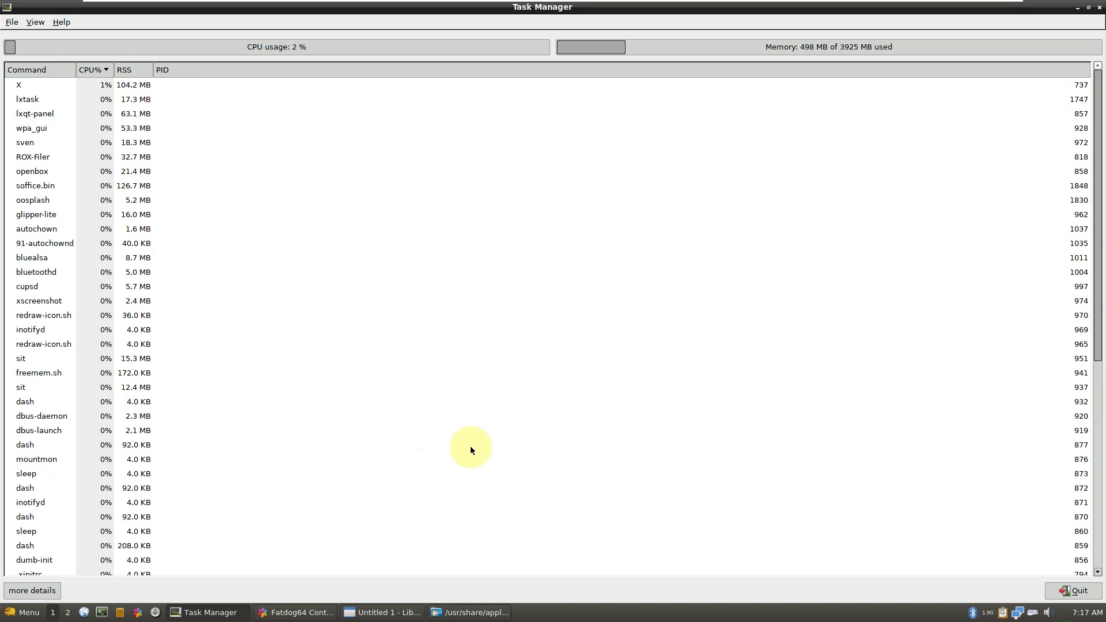
Switch to LibreOffice Draw, dismiss the tip of the day and open the LibreOffice version information.
click(382, 615)
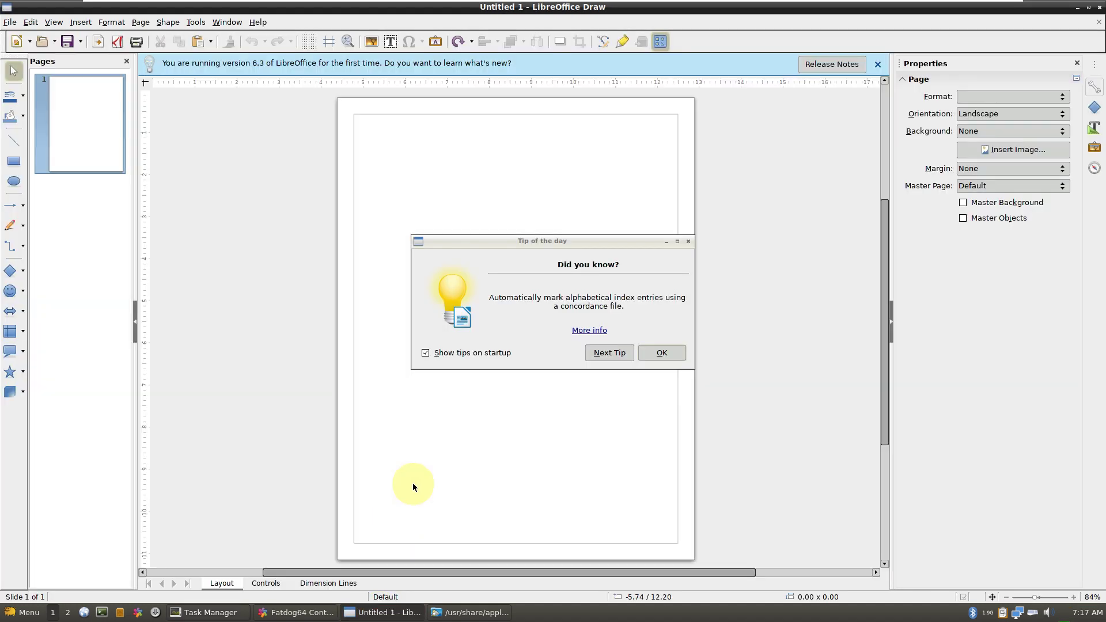
click(657, 354)
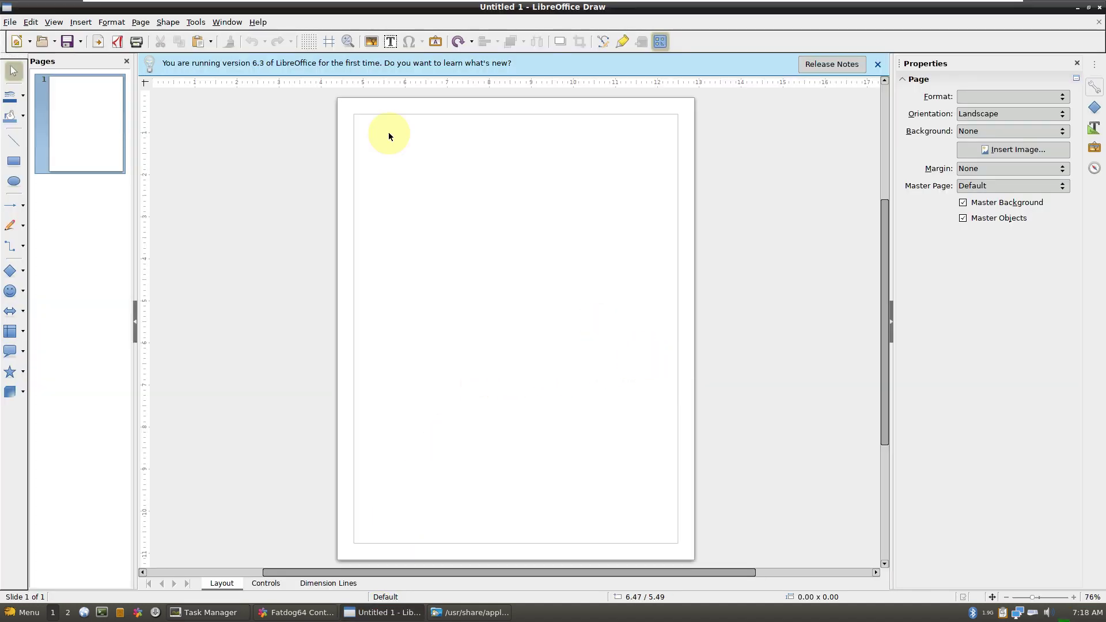
click(257, 22)
click(300, 169)
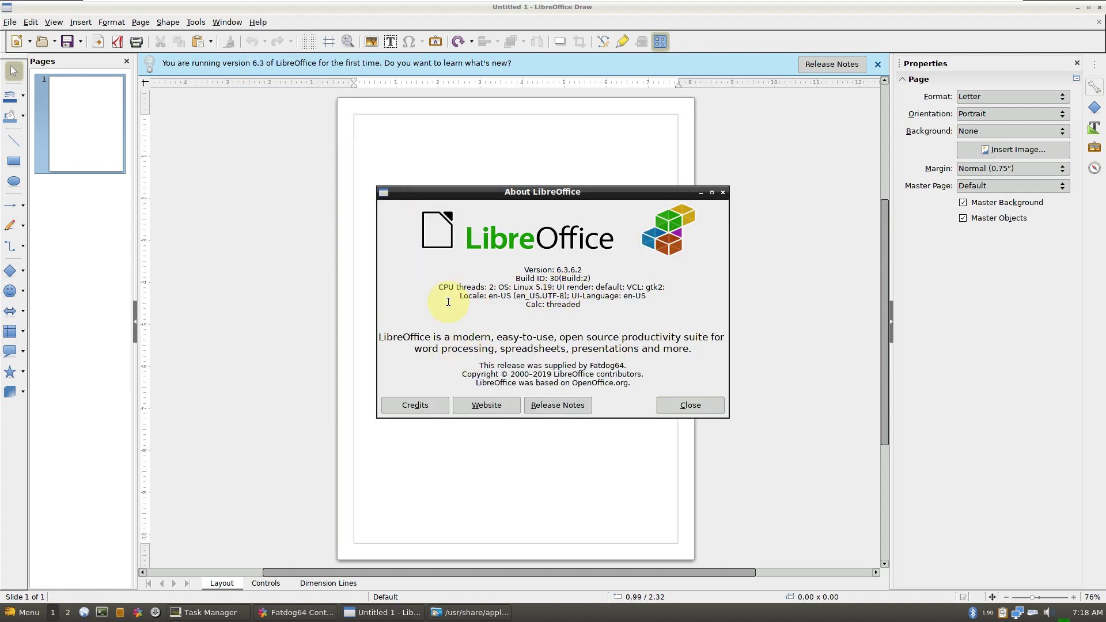
Dismiss the LibreOffice version information and close the untitled Draw document.
click(666, 408)
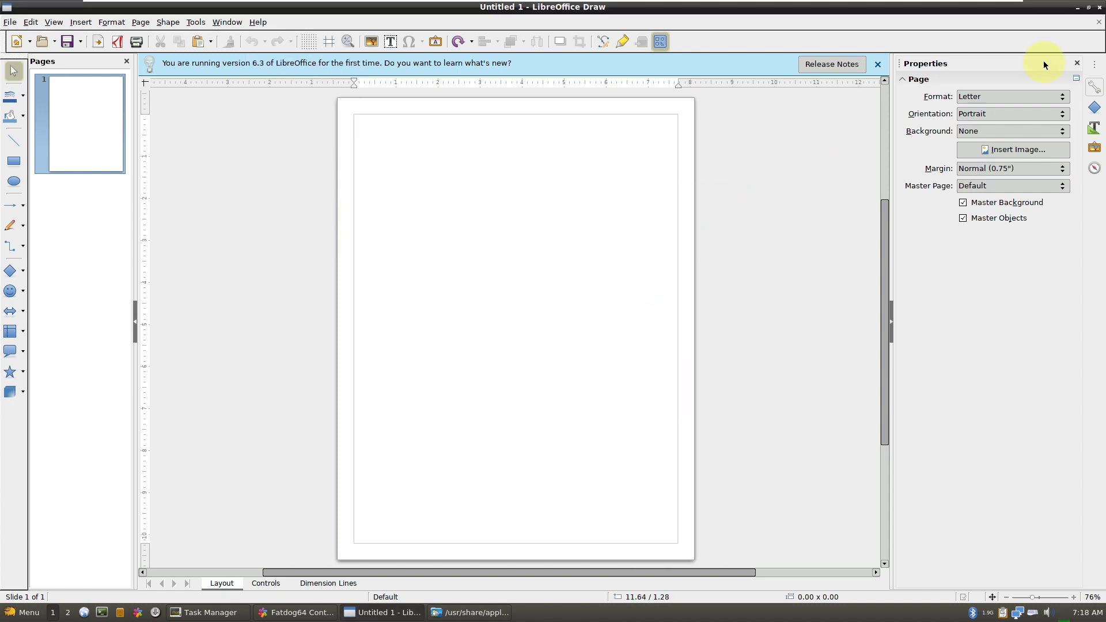
click(1099, 7)
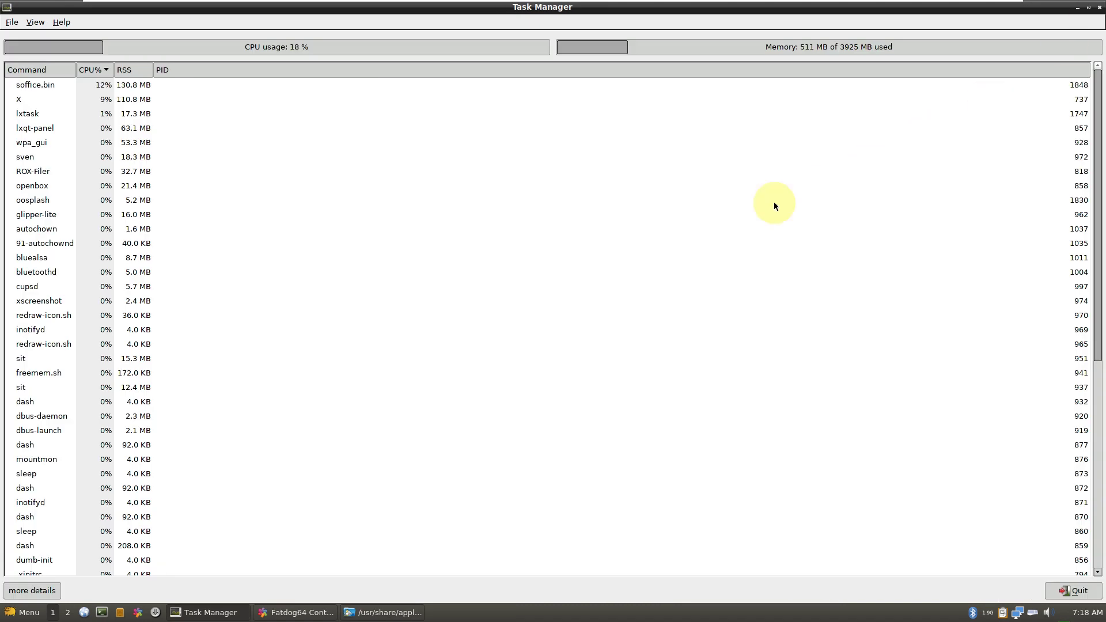
Bring the /usr/share/applications folder forward, look through its application entries and close the folder.
click(383, 612)
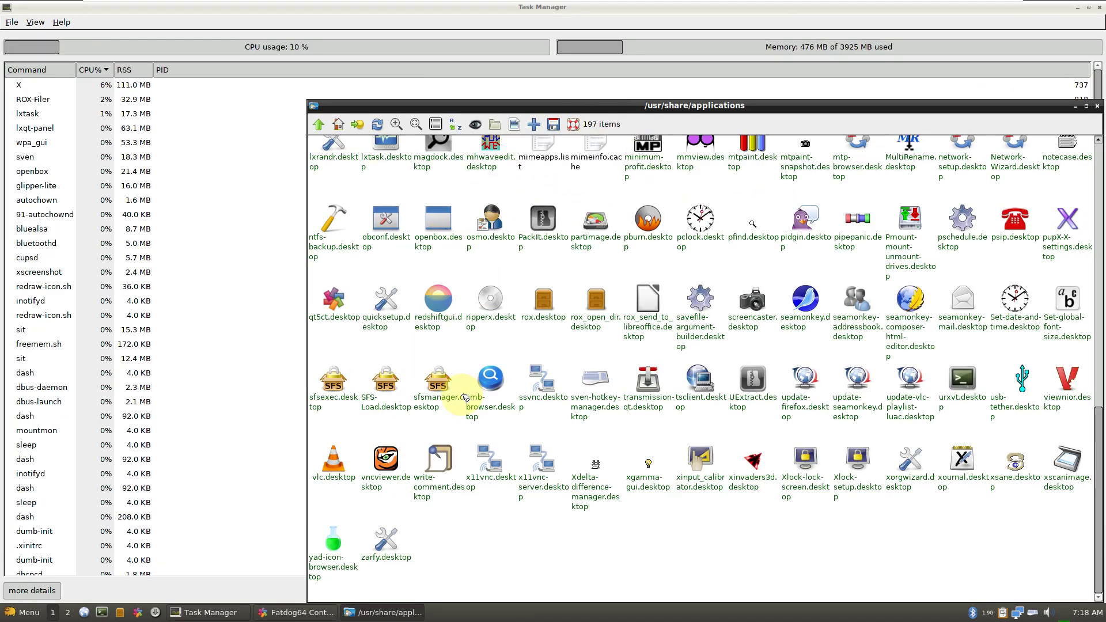
scroll(465, 426, up, 10)
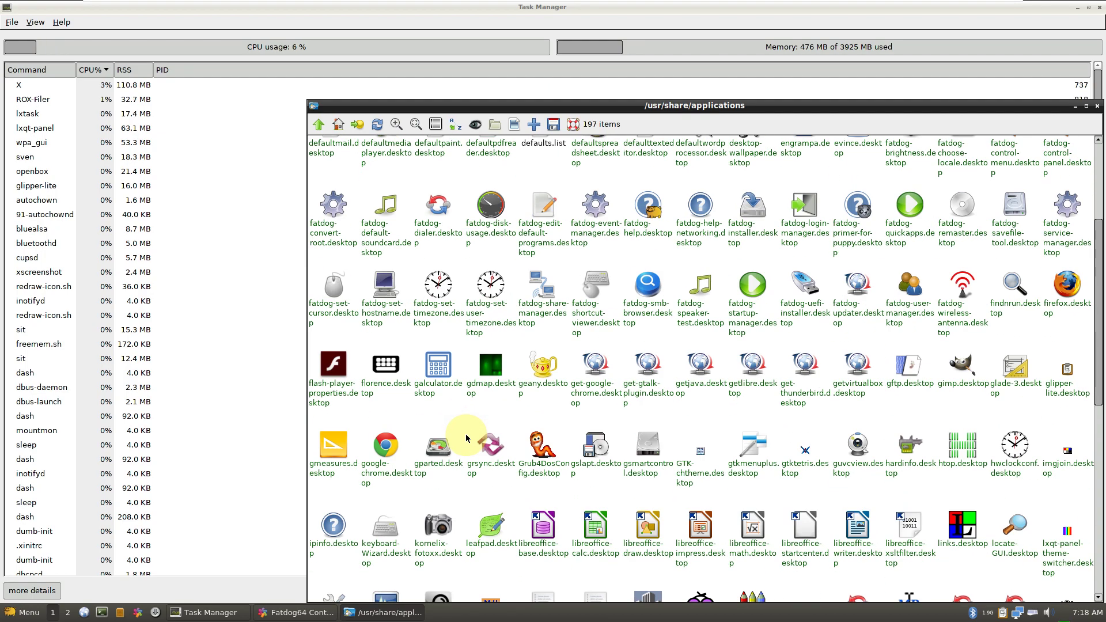
scroll(467, 438, up, 1)
scroll(467, 437, down, 10)
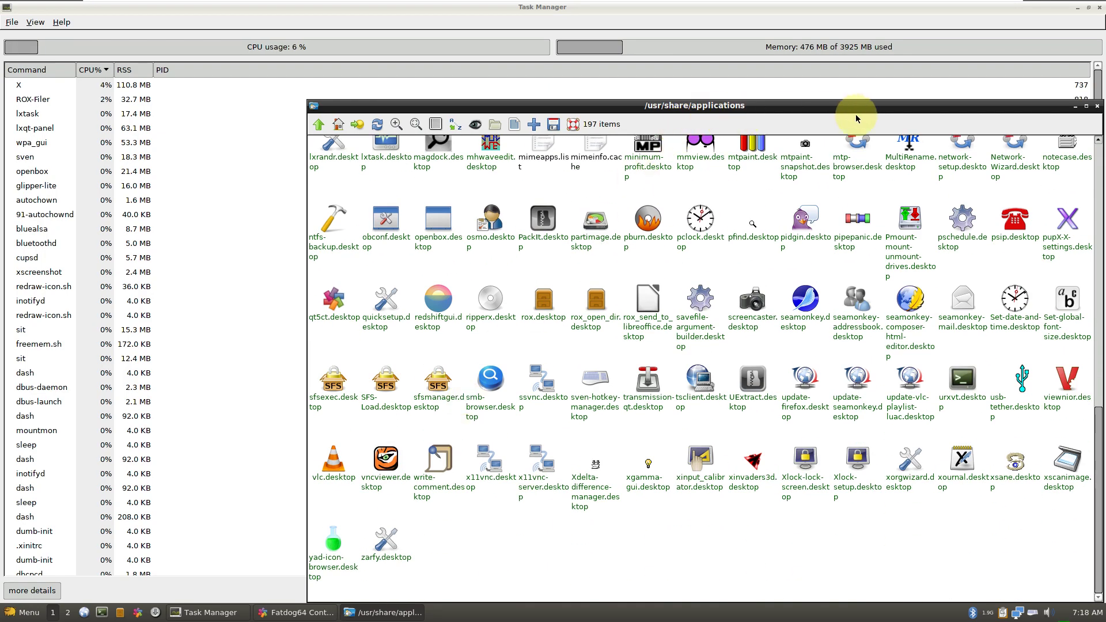
click(1096, 106)
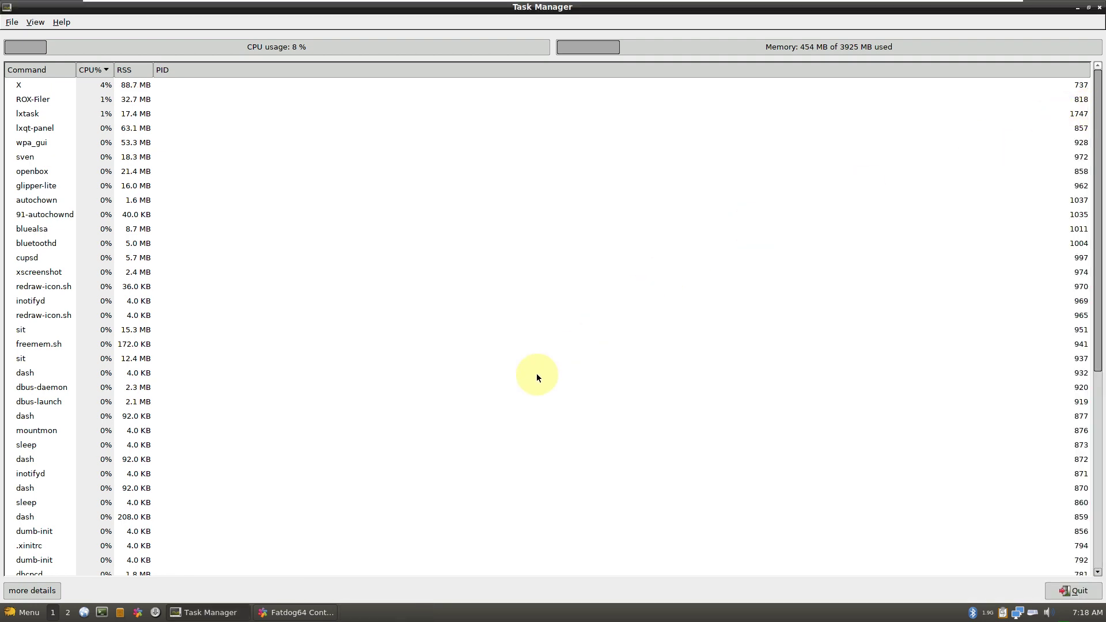
Examine the tools in the Fatdog64 Control Panel's Third-party Software Installers, Install, System, Disk and Network categories.
click(263, 612)
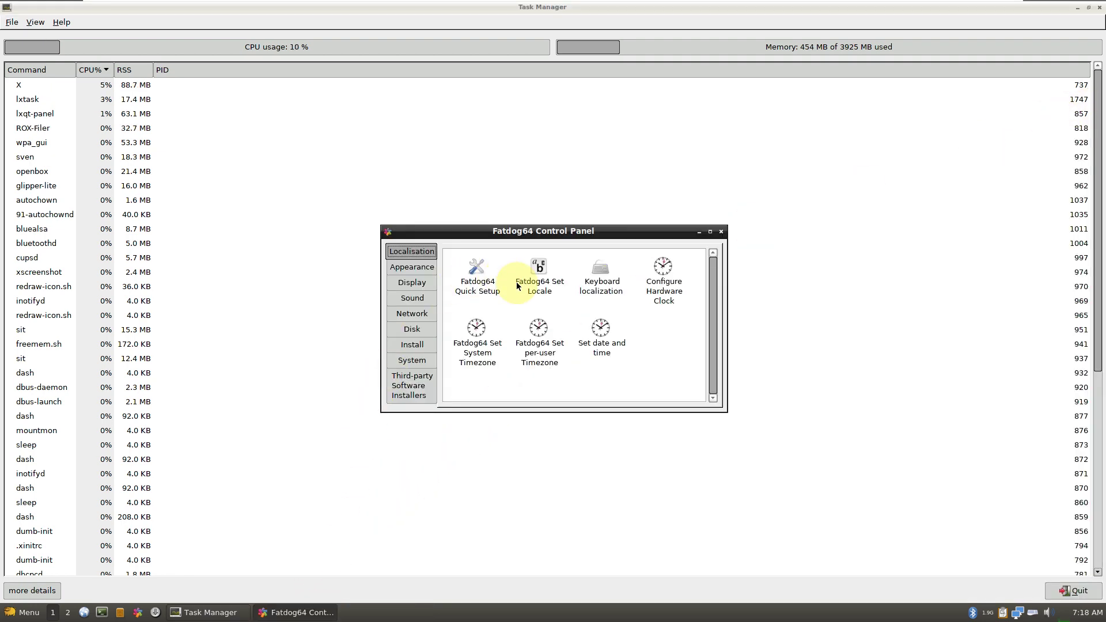
click(414, 387)
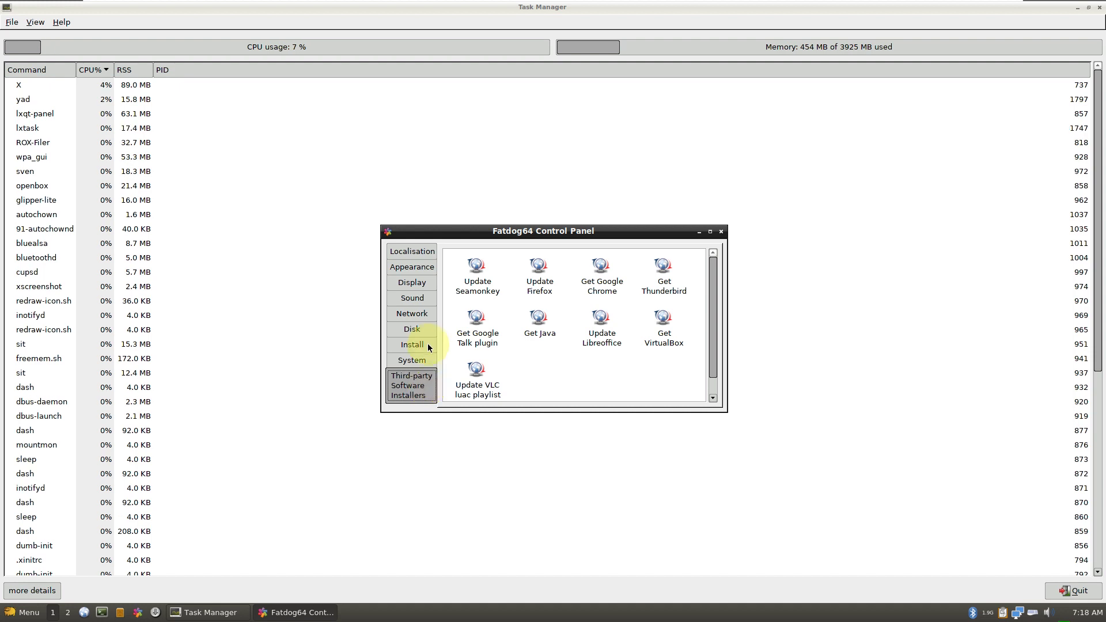
click(427, 346)
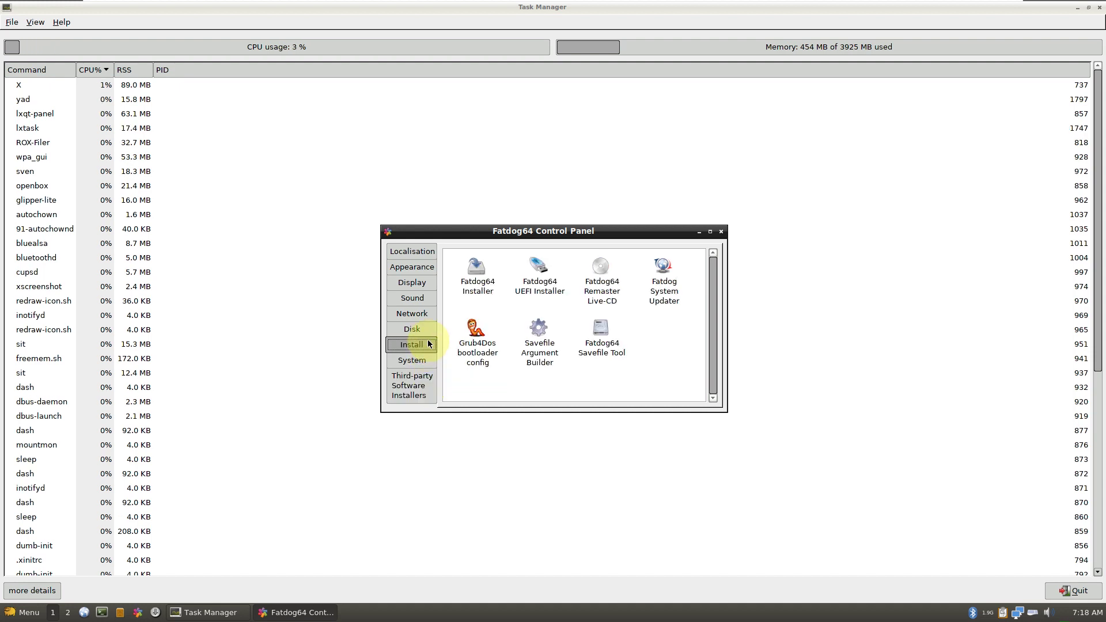
click(412, 360)
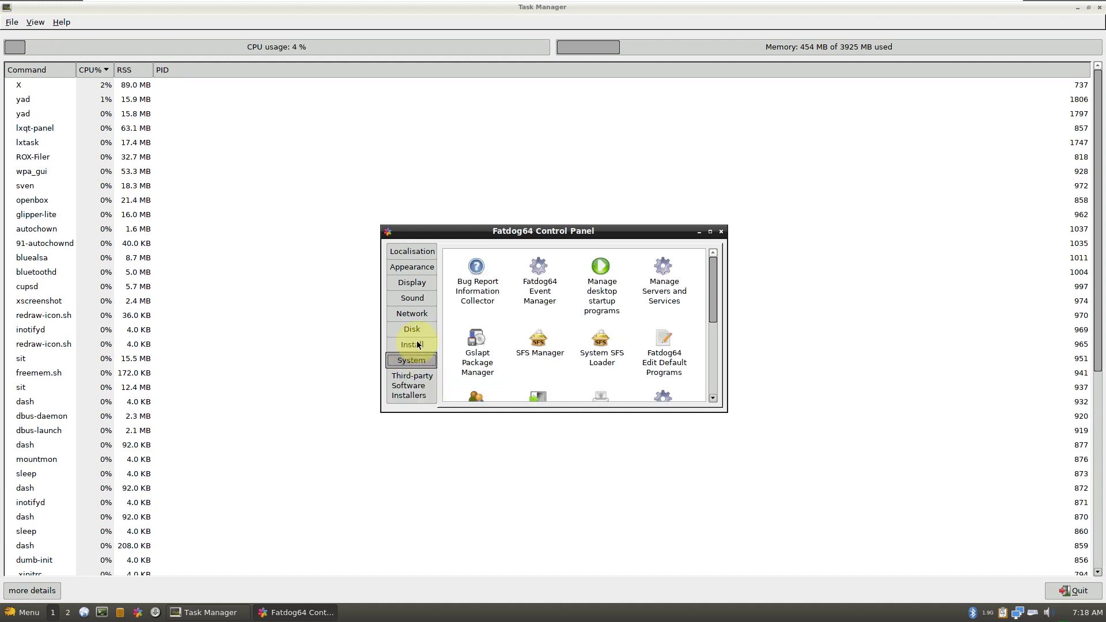
scroll(477, 330, down, 5)
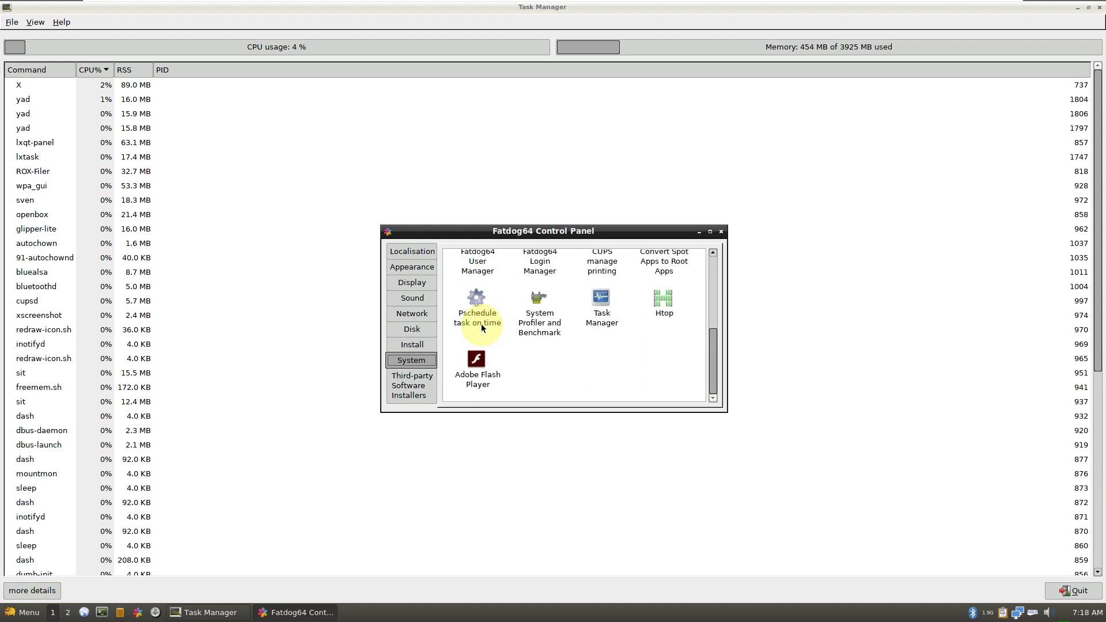
click(414, 329)
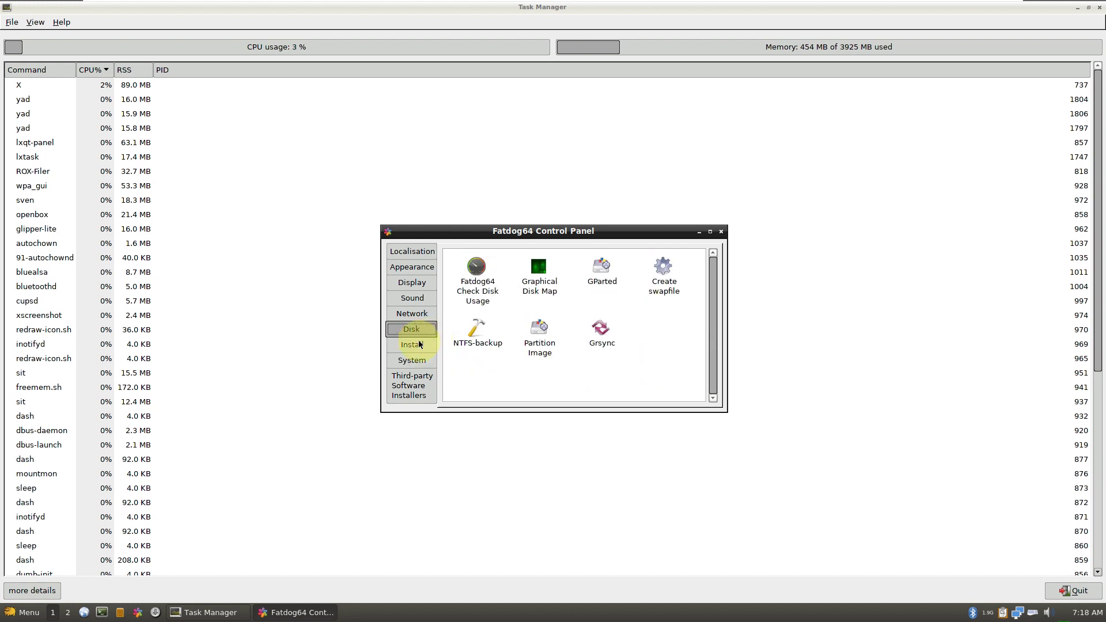
click(420, 344)
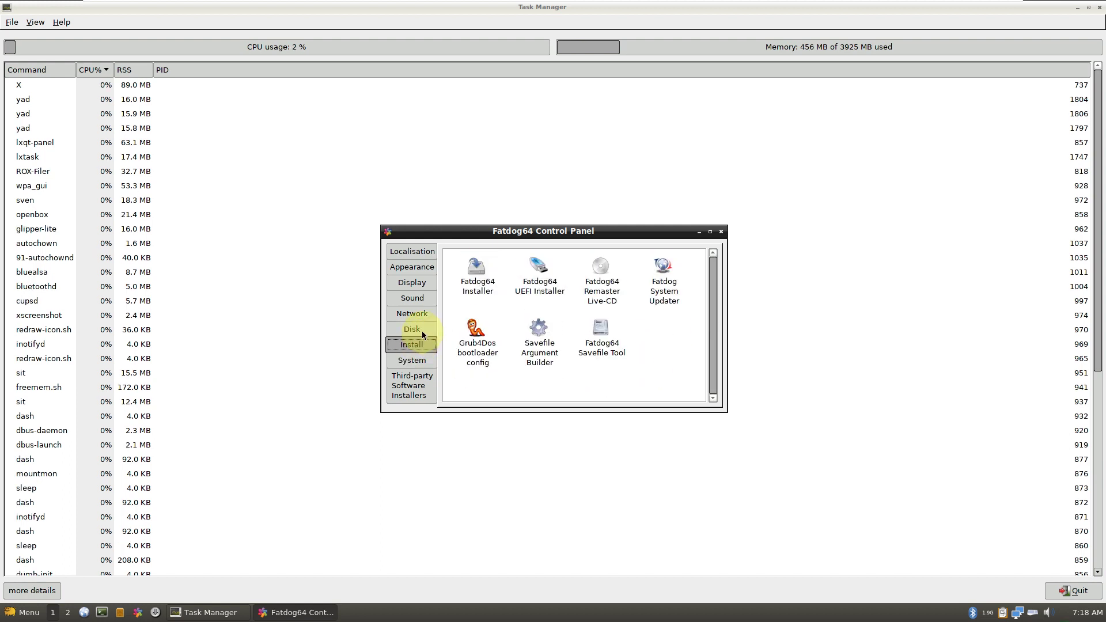
click(420, 330)
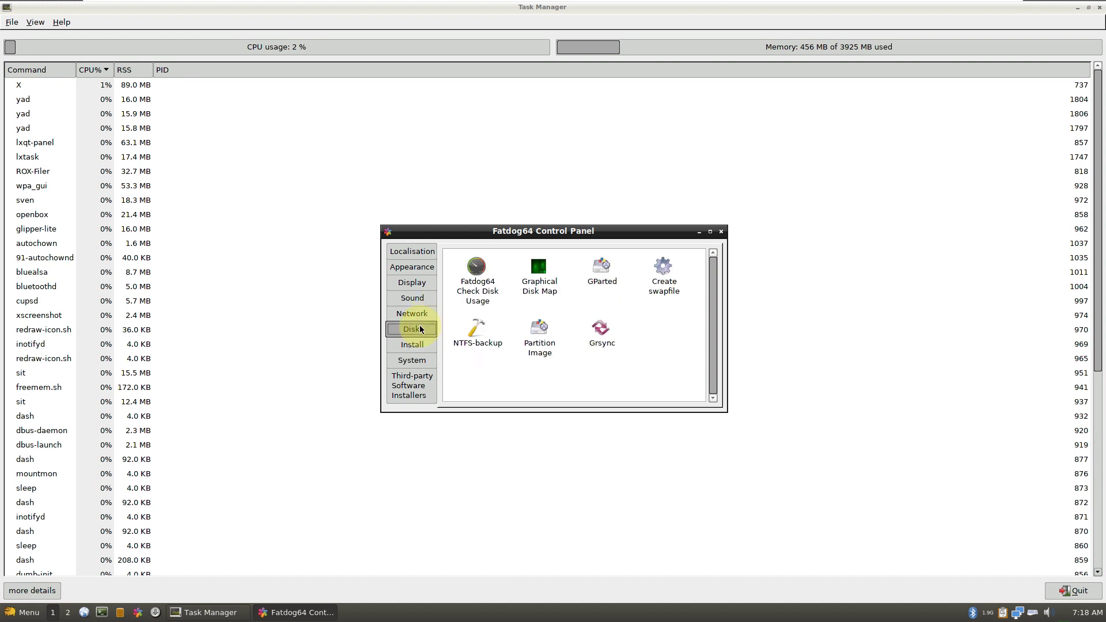
click(418, 316)
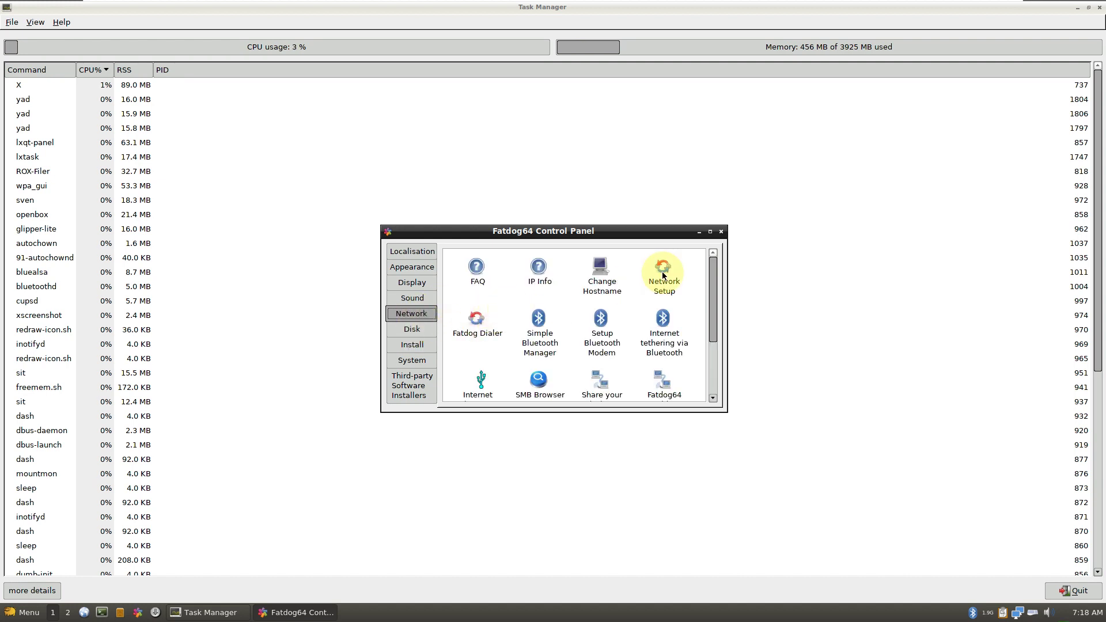
Maximize the Control Panel, view its Sound, Display, Appearance and Localisation categories, and close it.
click(709, 231)
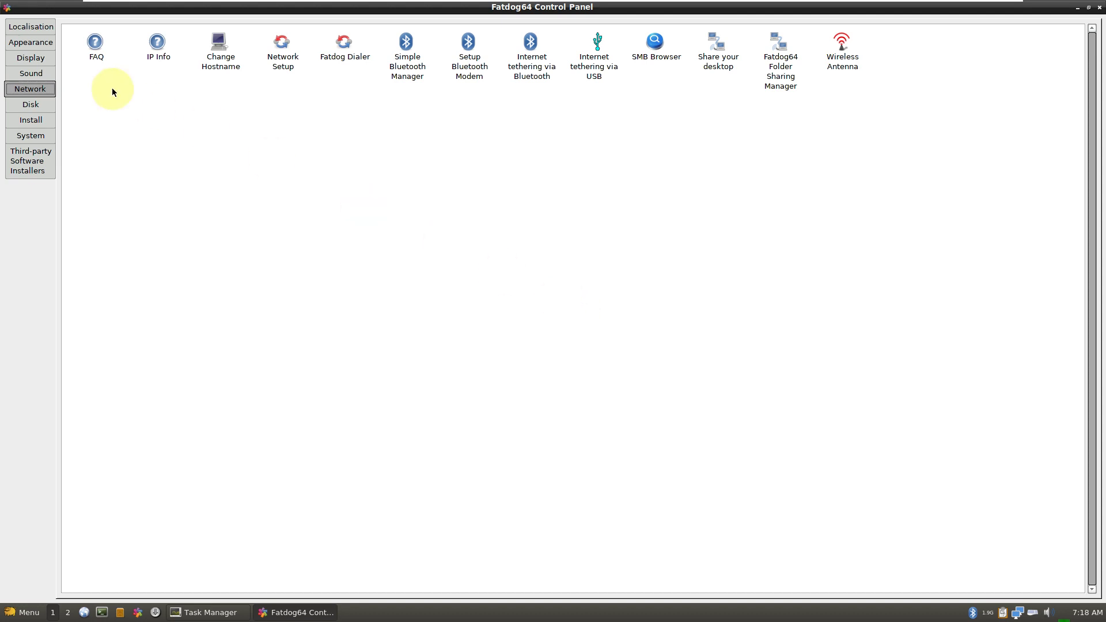
click(24, 78)
click(30, 61)
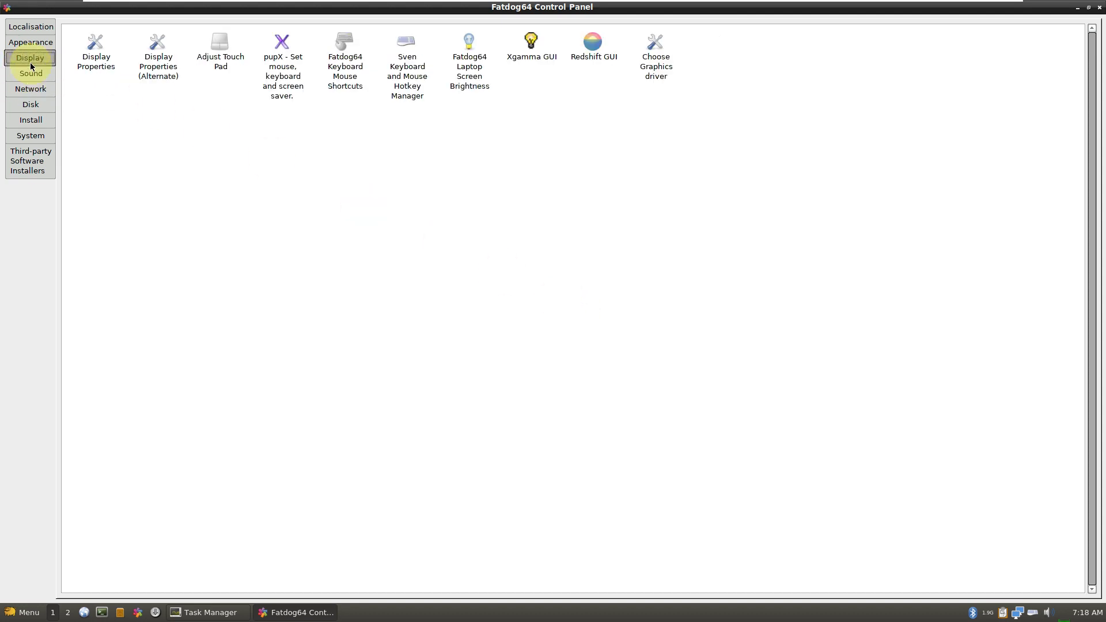
click(35, 43)
click(37, 29)
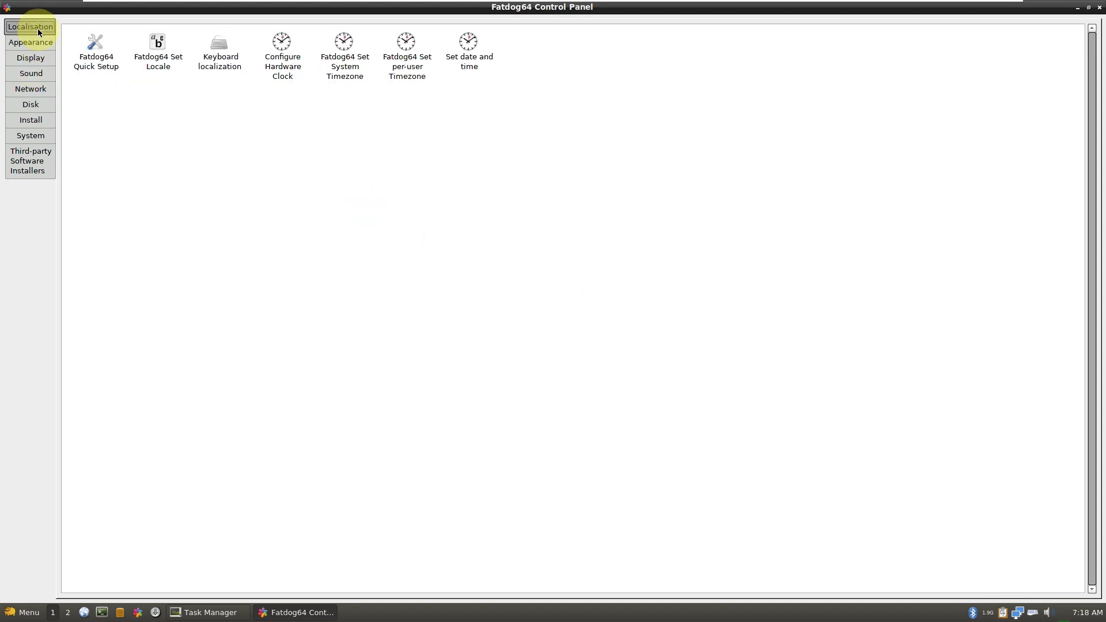
click(1099, 6)
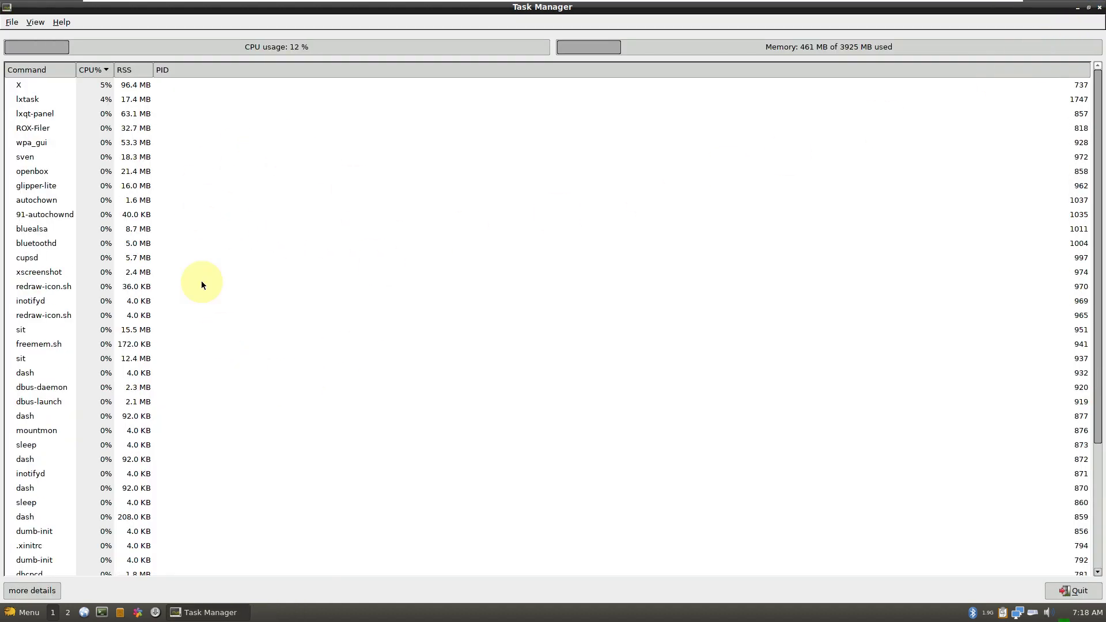
Look through the list of running processes once more and close the Task Manager.
scroll(419, 329, down, 5)
scroll(419, 329, up, 5)
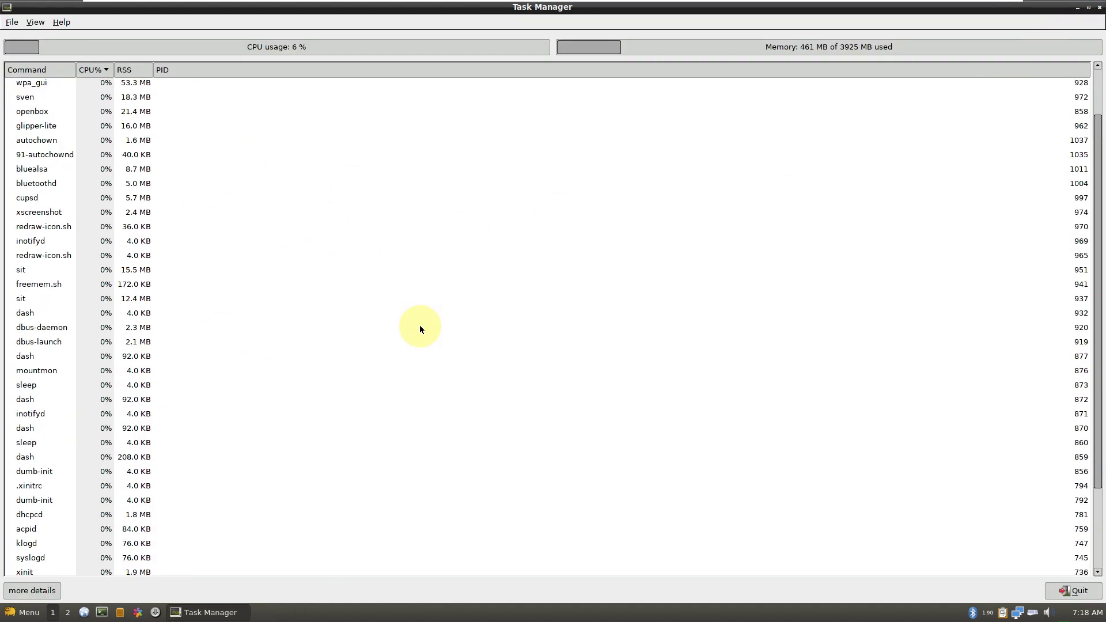
click(1100, 7)
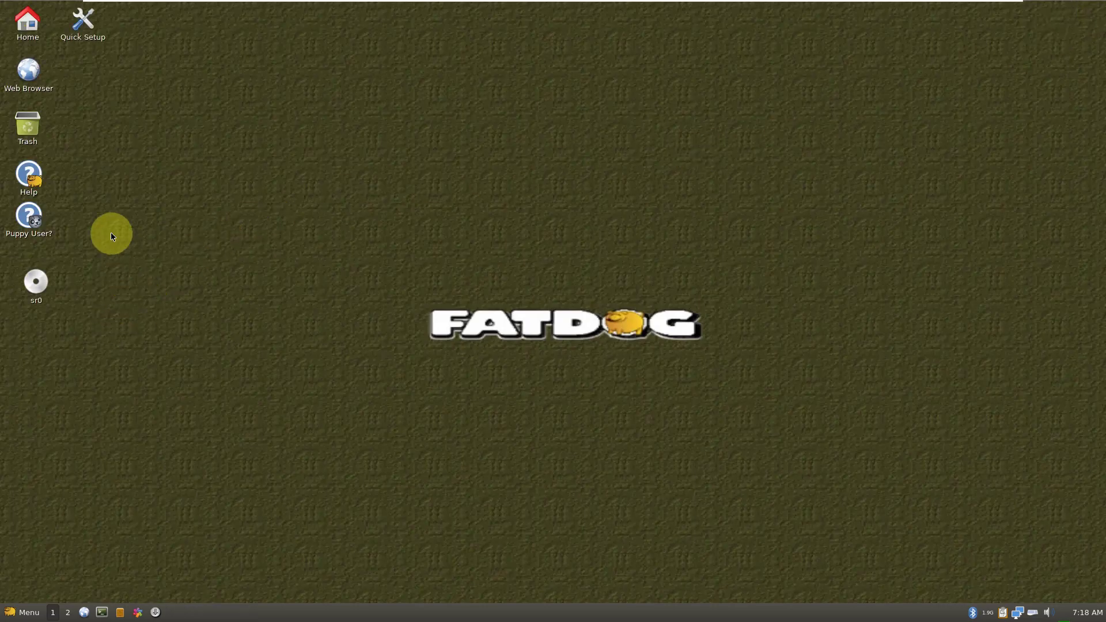
Check the Home desktop item's options, open the home folder to view its contents, and close both folder windows.
right_click(34, 36)
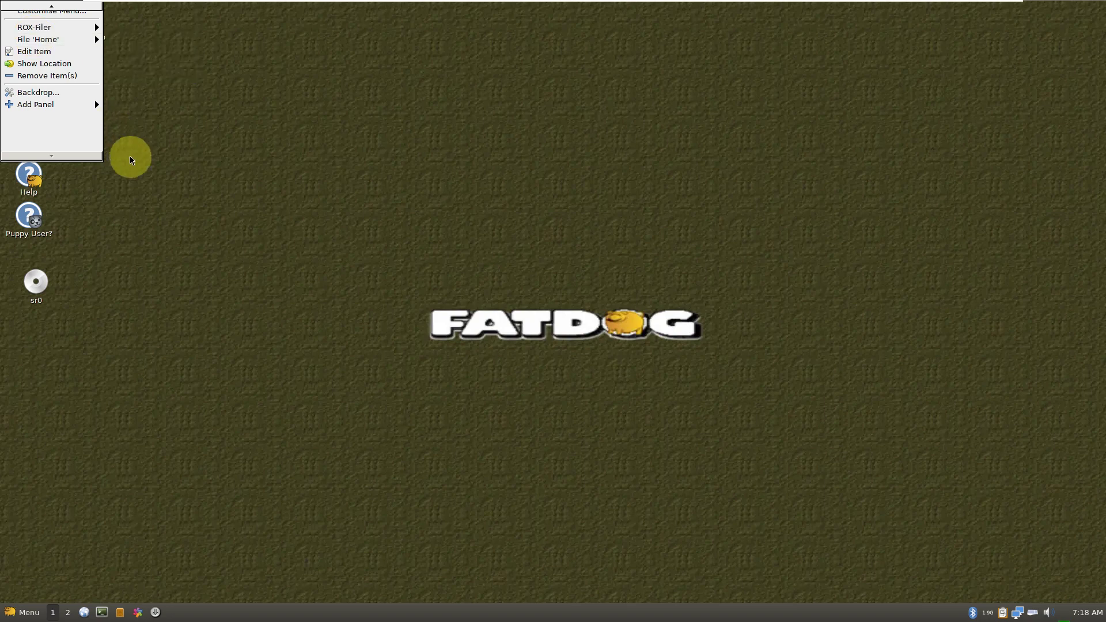
click(145, 196)
double_click(31, 30)
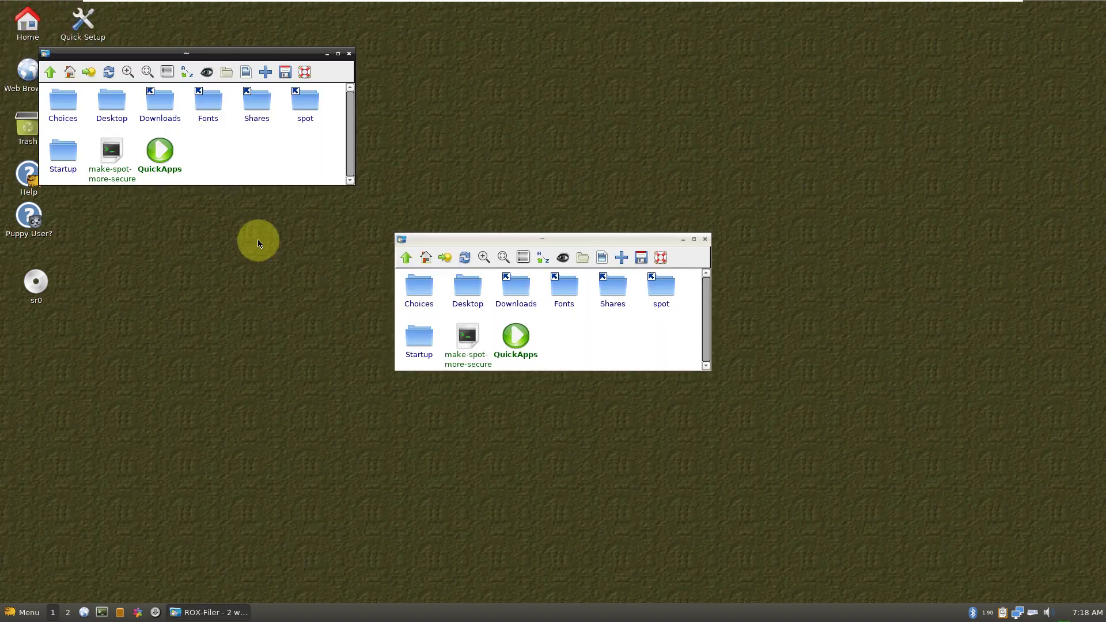
click(351, 53)
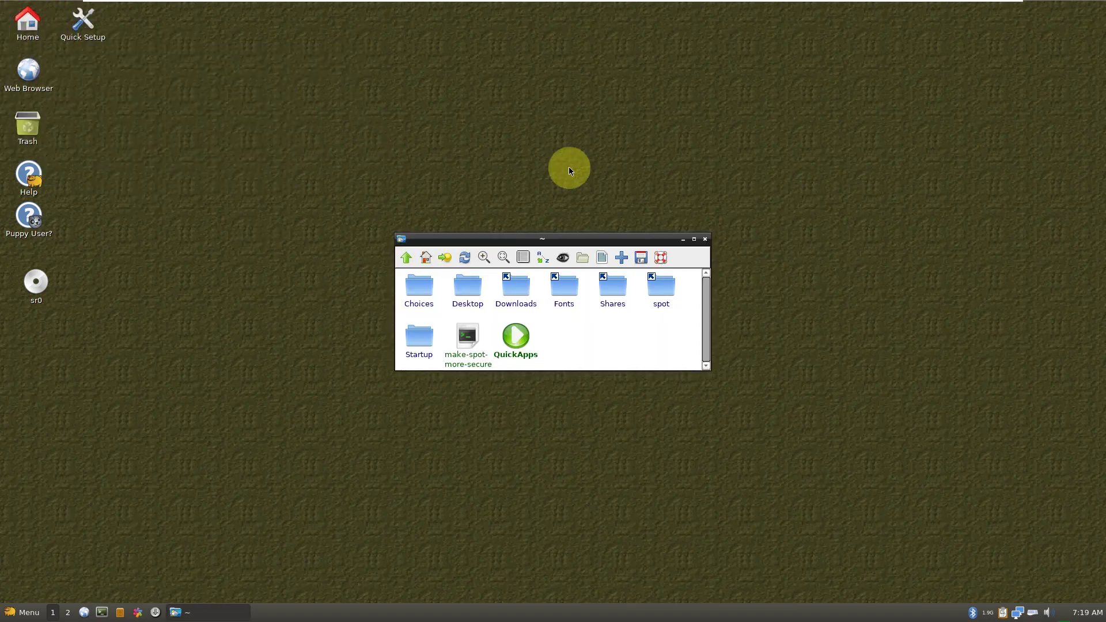
click(705, 241)
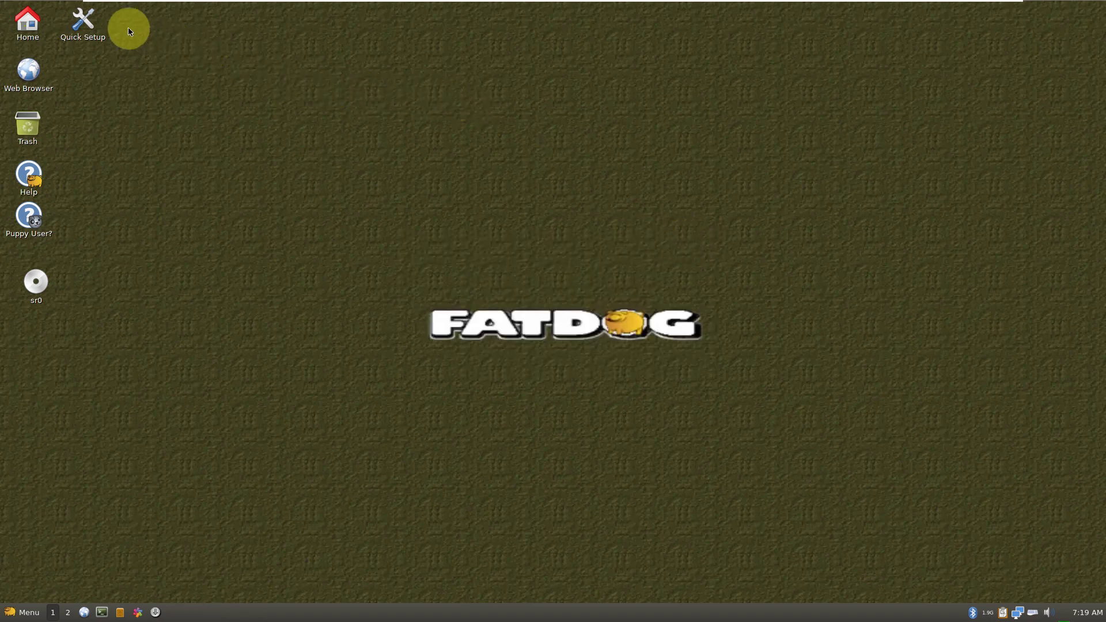
Check the options of the Quick Setup desktop item and launch Fatdog64 Quick Setup.
right_click(94, 23)
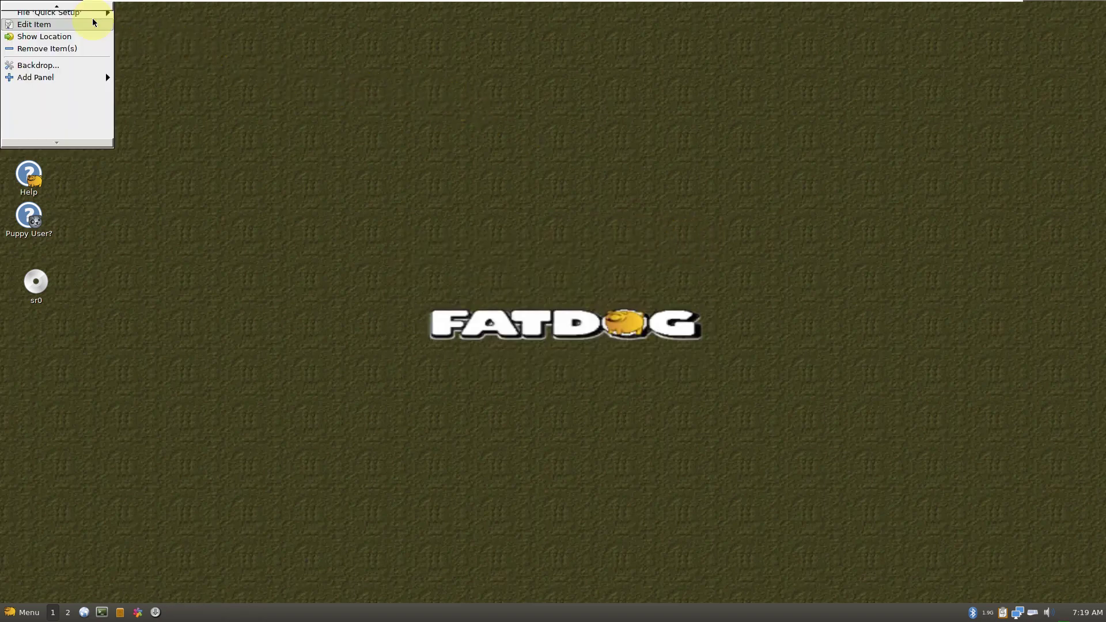
click(181, 179)
right_click(98, 31)
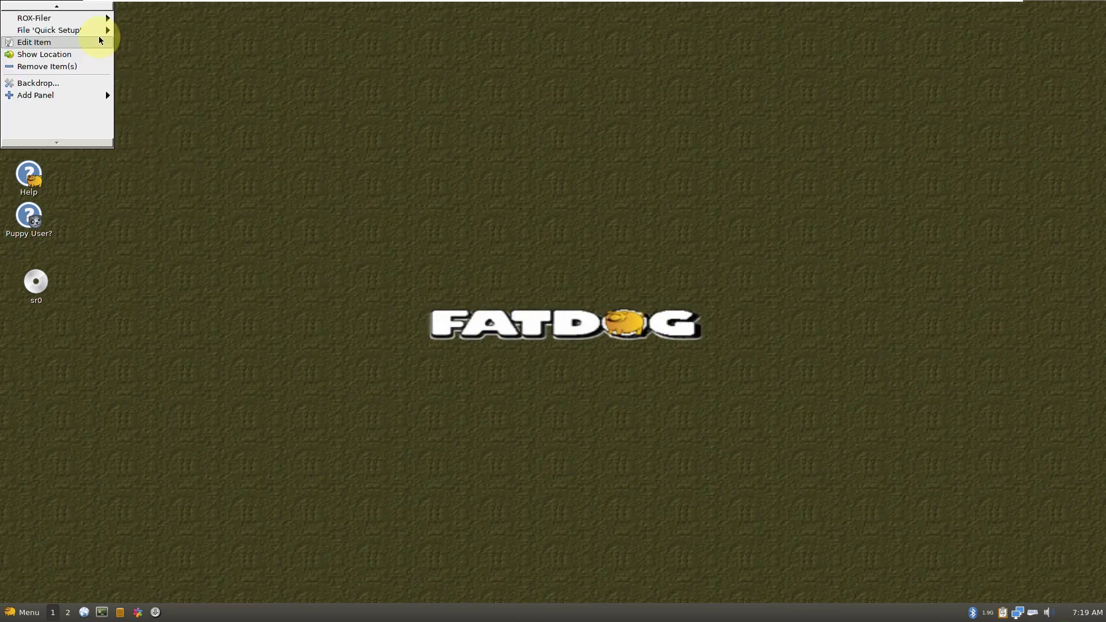
click(239, 155)
click(83, 38)
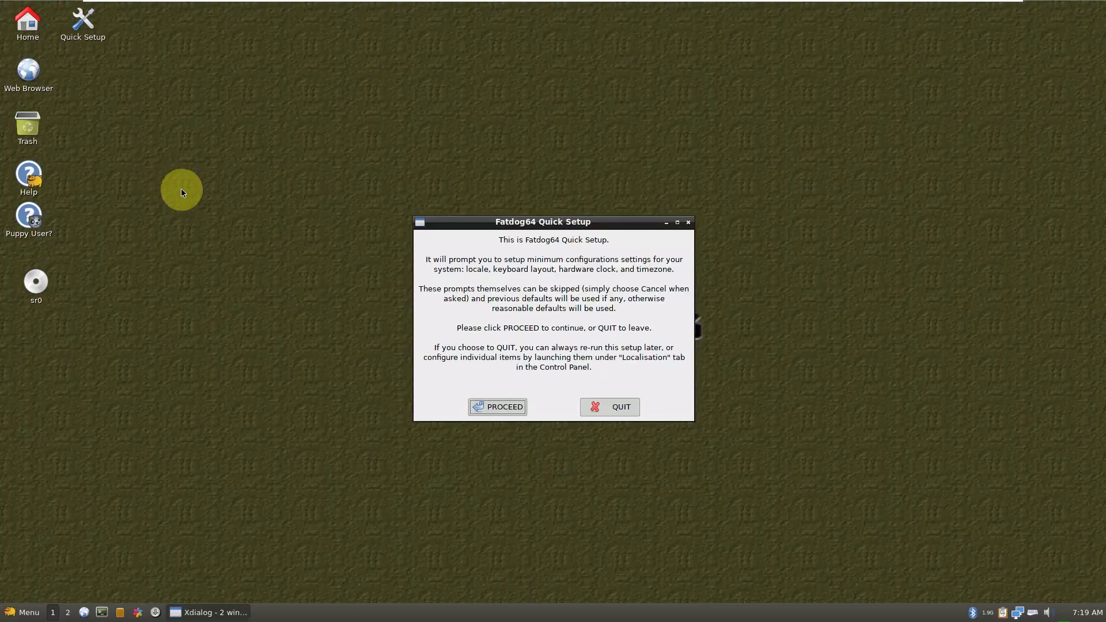